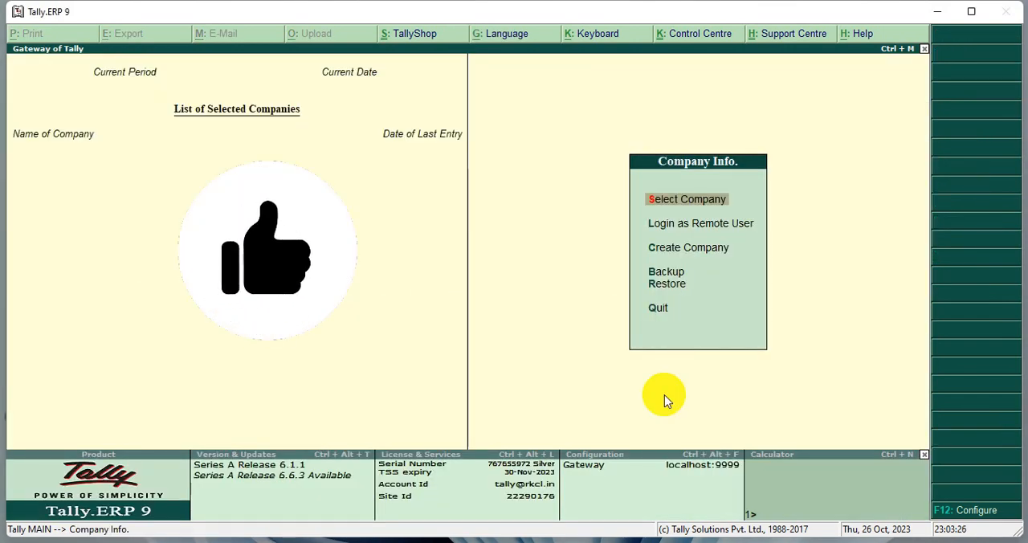
- Start creating a new company and name it "Tech Com"
{"action": "key", "text": "Down"}
{"action": "key", "text": "Down"}
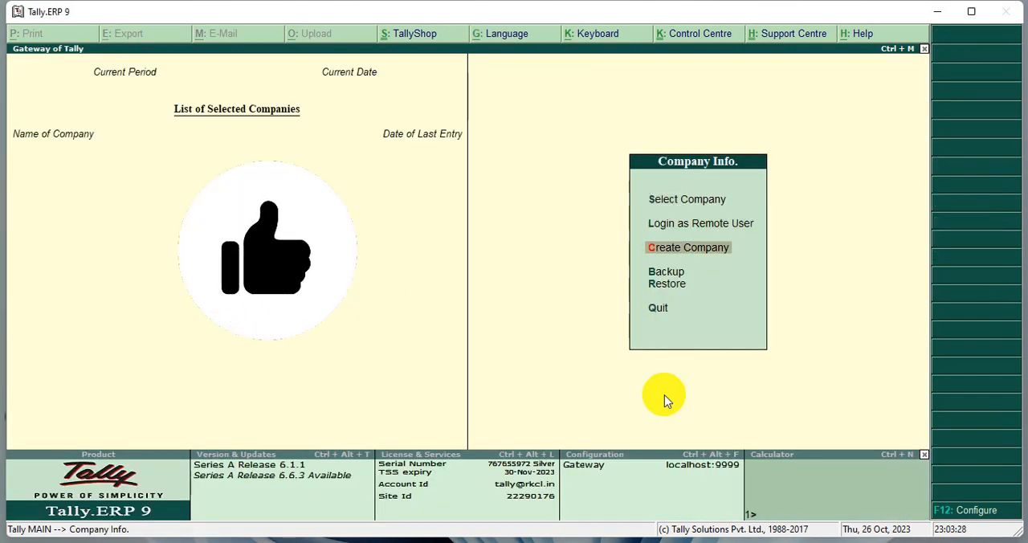
{"action": "key", "text": "Return"}
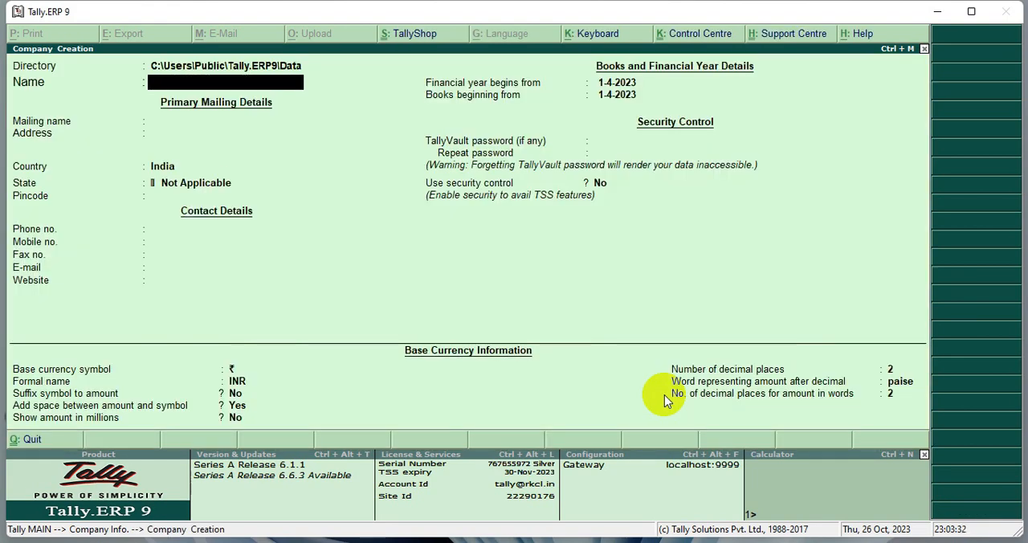
{"action": "type", "text": "Tech com"}
{"action": "key", "text": "Return"}
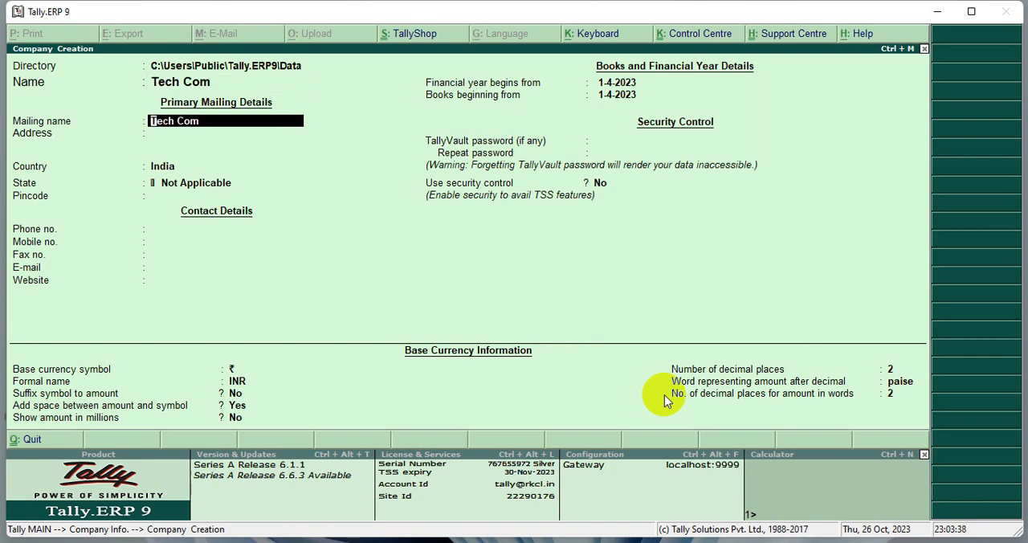
- Accept the default mailing, contact and base currency details, and save the new company
{"action": "key", "text": "Return"}
{"action": "key", "text": "Return"}
{"action": "key", "text": "Return"}
{"action": "key", "text": "Return"}
{"action": "key", "text": "Return"}
{"action": "key", "text": "Return"}
{"action": "key", "text": "Return"}
{"action": "key", "text": "Return"}
{"action": "key", "text": "Return"}
{"action": "key", "text": "Return"}
{"action": "key", "text": "Return"}
{"action": "key", "text": "Return"}
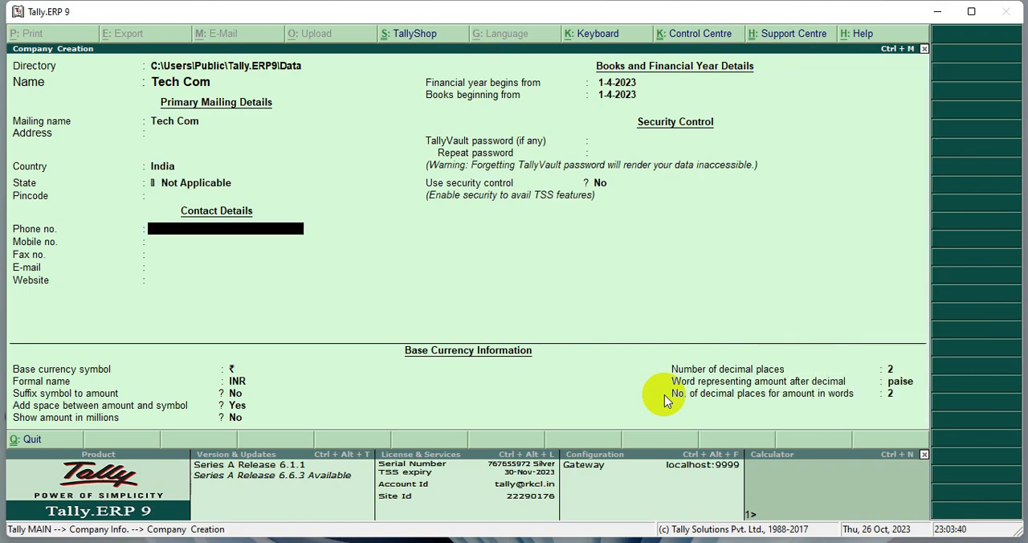
{"action": "key", "text": "Return"}
{"action": "key", "text": "Return"}
{"action": "key", "text": "Return"}
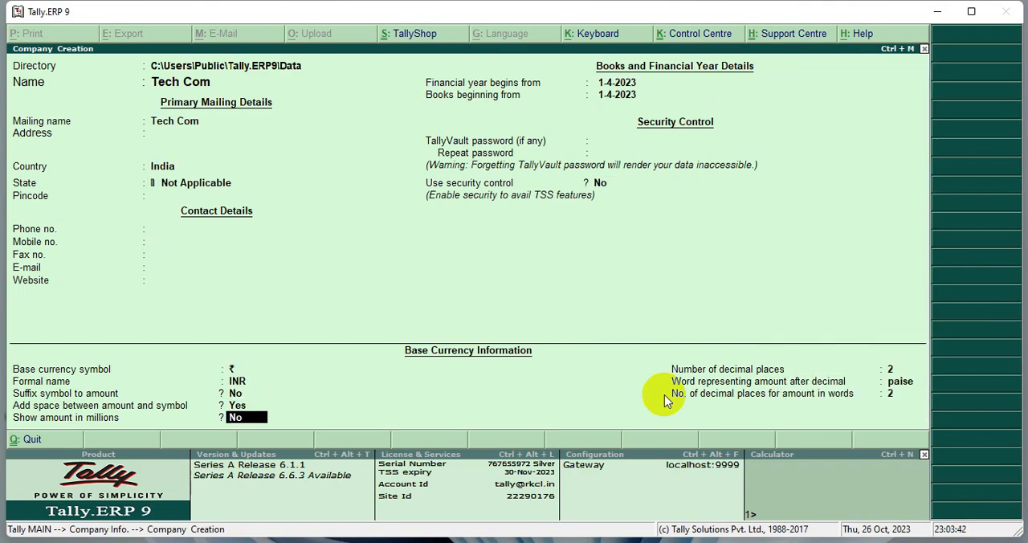
{"action": "key", "text": "Return"}
{"action": "key", "text": "Return"}
{"action": "key", "text": "Return"}
{"action": "key", "text": "Return"}
{"action": "key", "text": "Return"}
{"action": "mouse_move", "coordinate": [6, 143]}
{"action": "left_mouse_down"}
{"action": "mouse_move", "coordinate": [211, 178]}
{"action": "mouse_move", "coordinate": [489, 176]}
{"action": "left_mouse_up"}
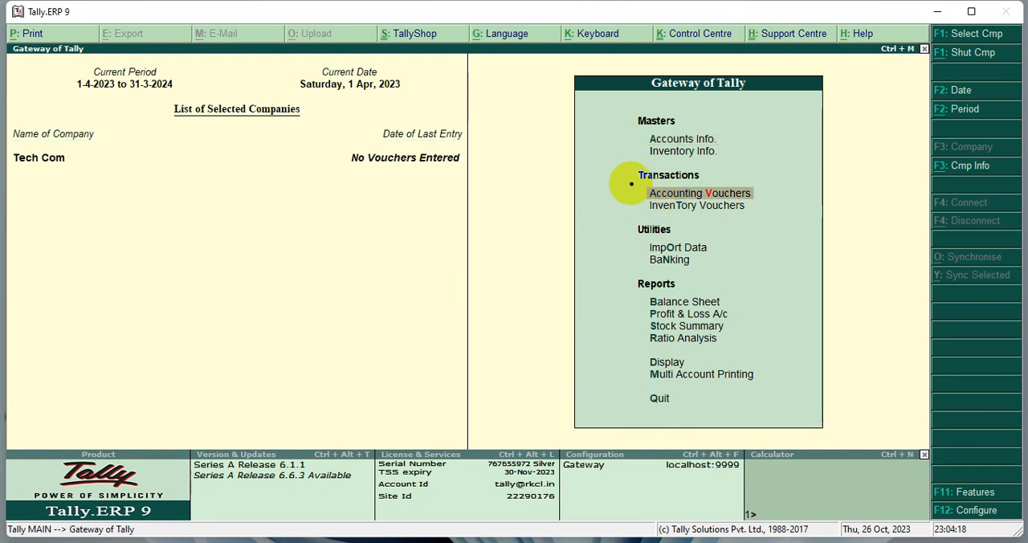
- Start a receipt voucher under Accounting Vouchers with Cash as its account
{"action": "mouse_move", "coordinate": [631, 184]}
{"action": "left_mouse_down"}
{"action": "mouse_move", "coordinate": [654, 197]}
{"action": "mouse_move", "coordinate": [769, 201]}
{"action": "left_mouse_up"}
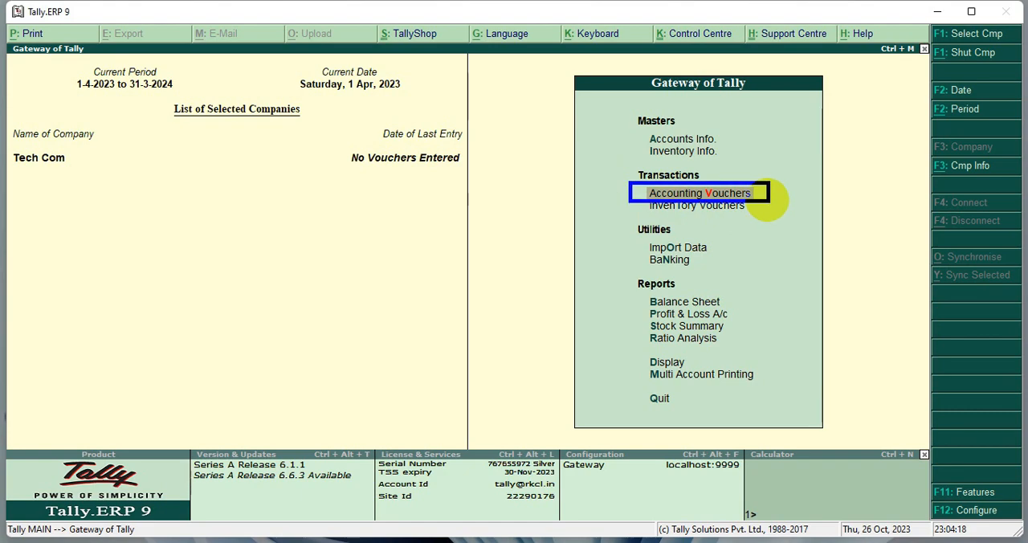
{"action": "key", "text": "Return"}
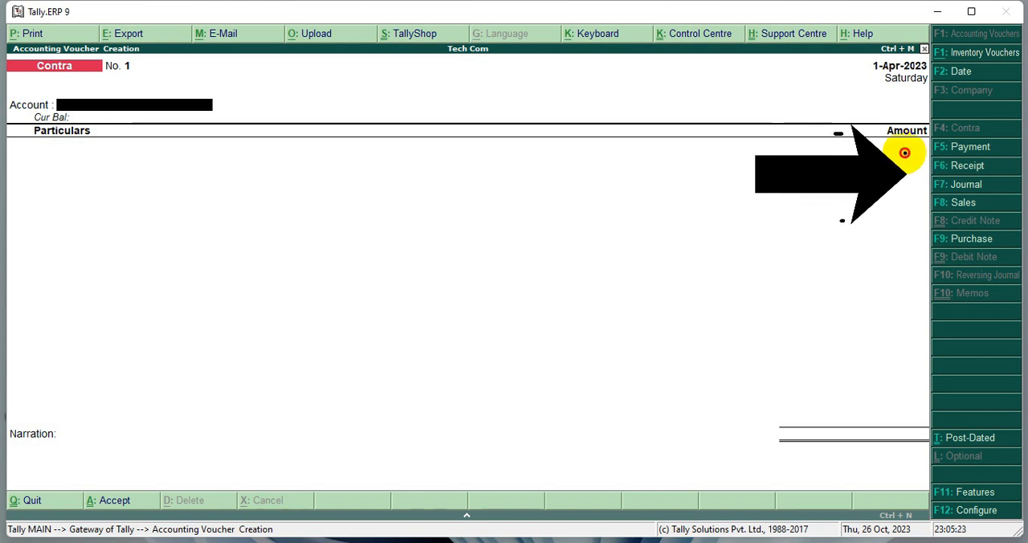
{"action": "left_click_drag", "start_coordinate": [1005, 179], "coordinate": [1006, 178]}
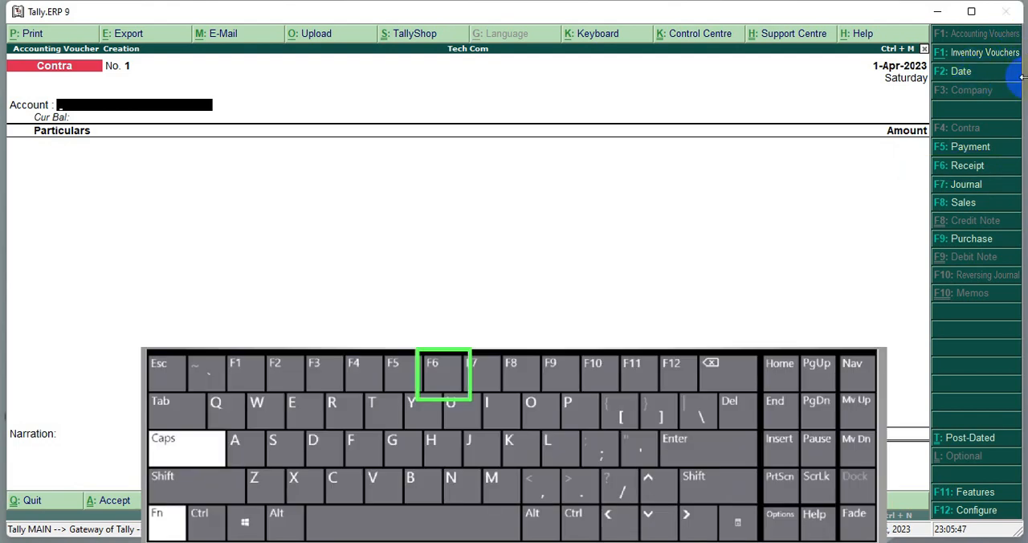
{"action": "key", "text": "F6"}
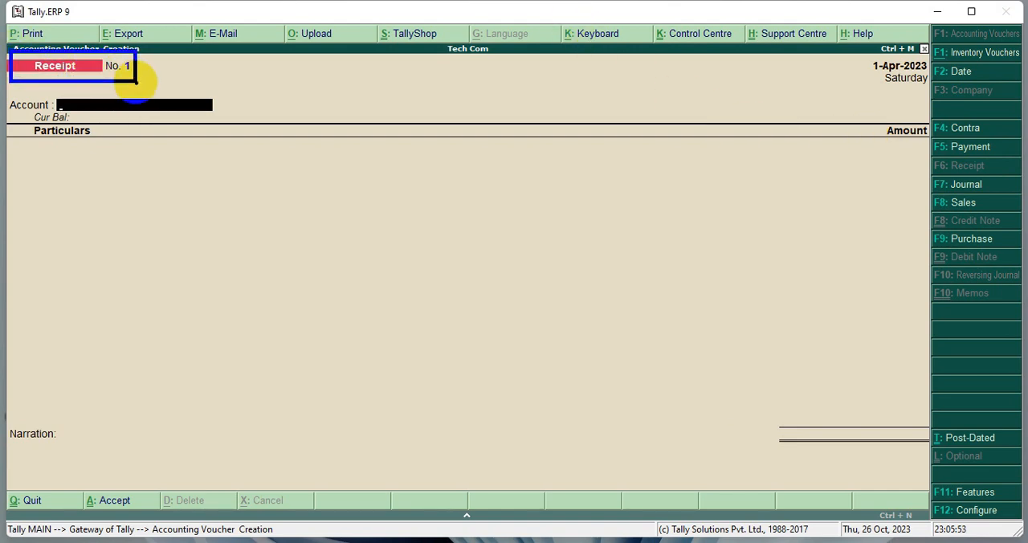
{"action": "left_click", "coordinate": [83, 105]}
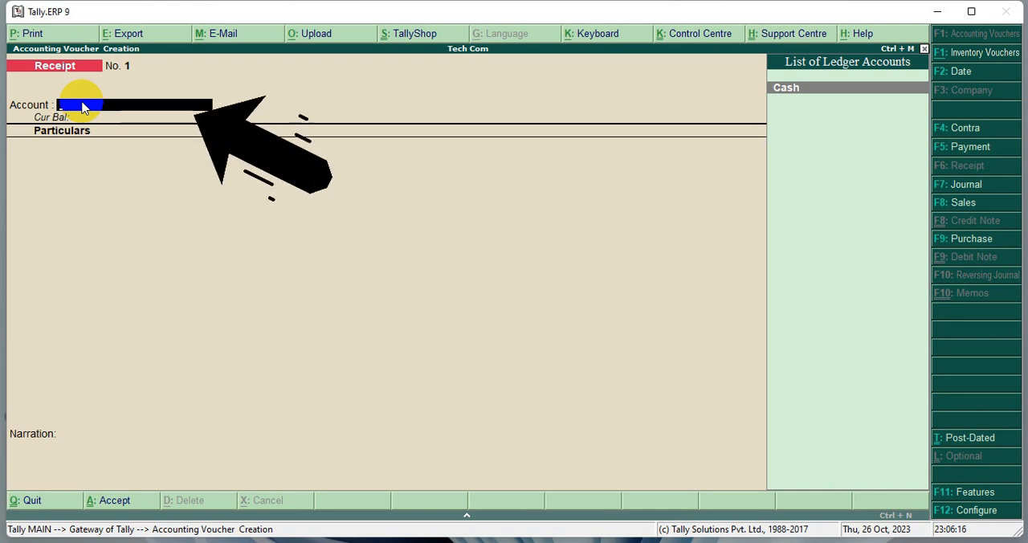
{"action": "key", "text": "Return"}
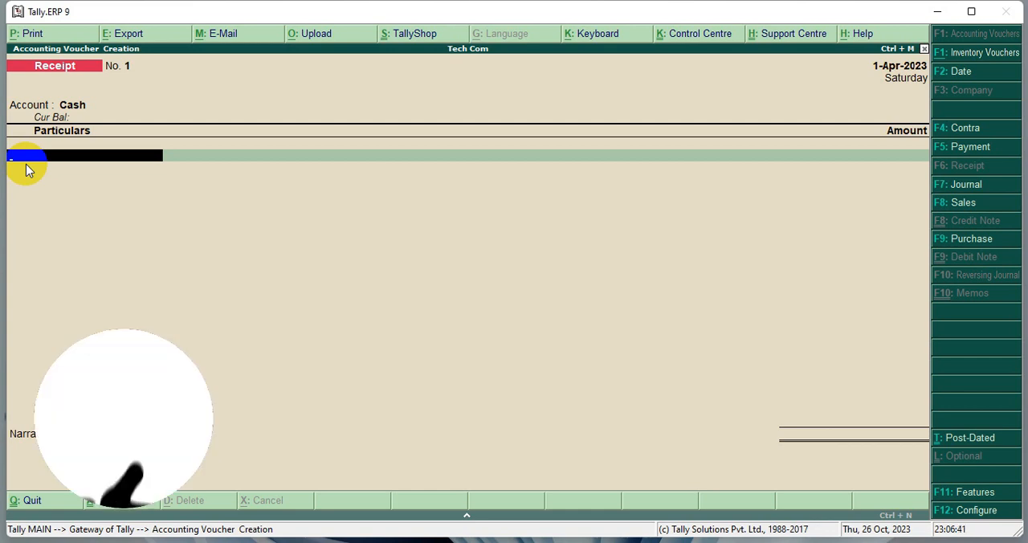
- Start a new ledger named "Capital" for the receipt voucher's particulars, leaving the alias blank
{"action": "type", "text": "c"}
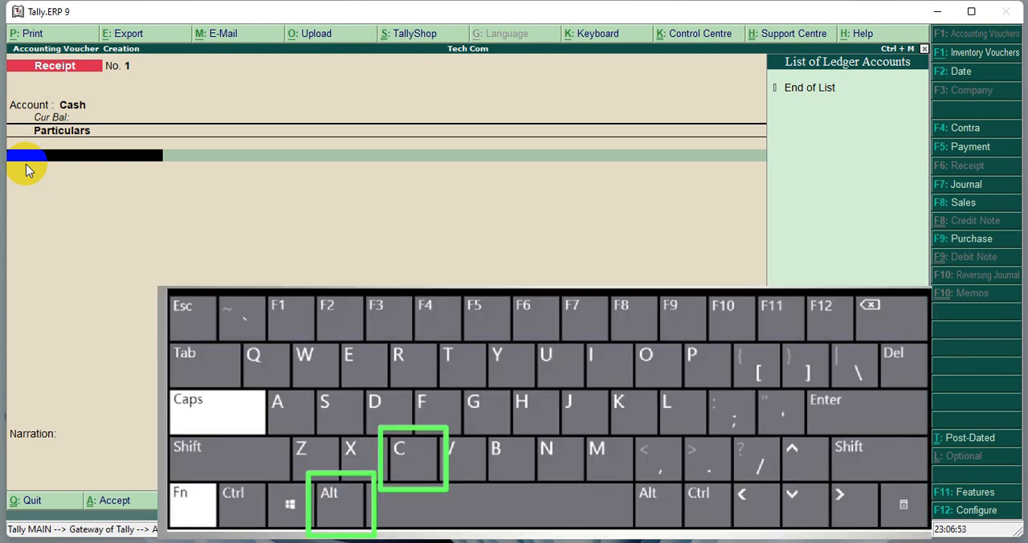
{"action": "key", "text": "alt+c"}
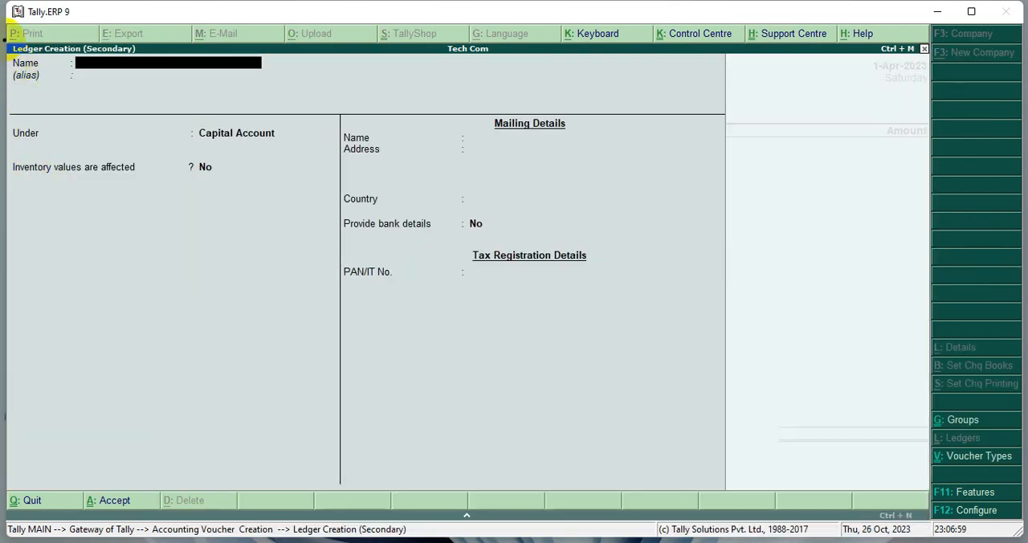
{"action": "left_click_drag", "start_coordinate": [4, 38], "coordinate": [293, 90]}
{"action": "type", "text": "Capital"}
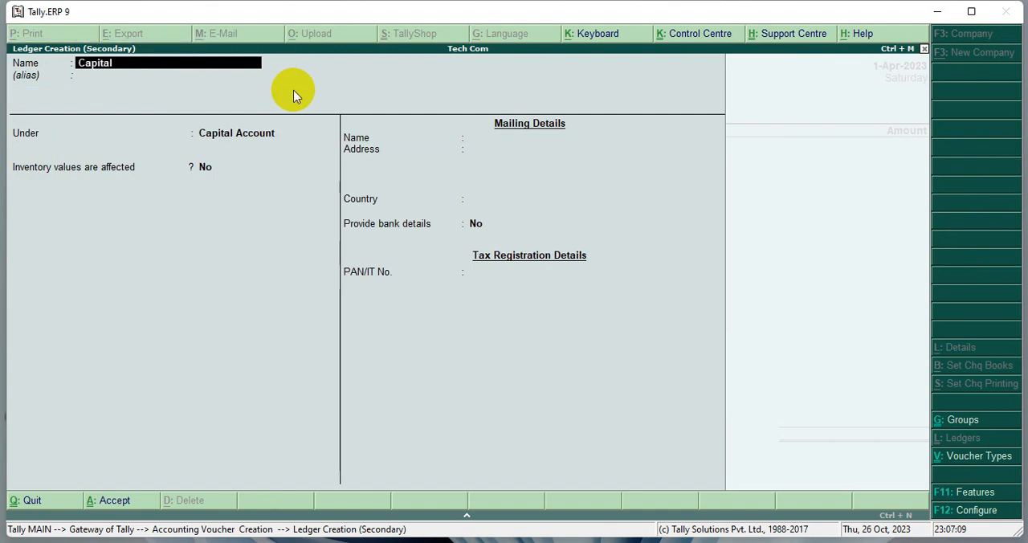
{"action": "key", "text": "Return"}
{"action": "key", "text": "Return"}
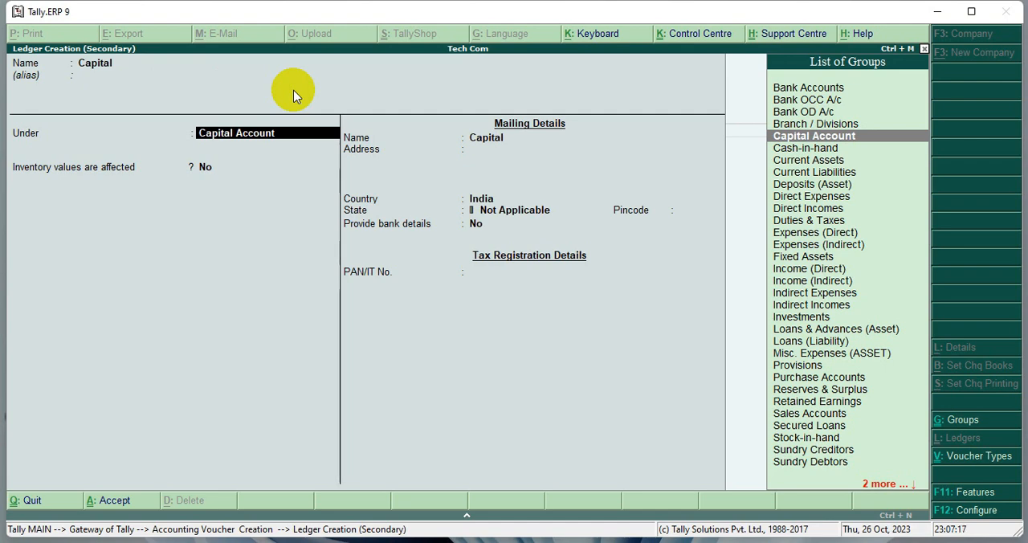
- Place the ledger under the Capital Account group, keep the remaining defaults, and save it into the receipt
{"action": "left_click", "coordinate": [207, 134]}
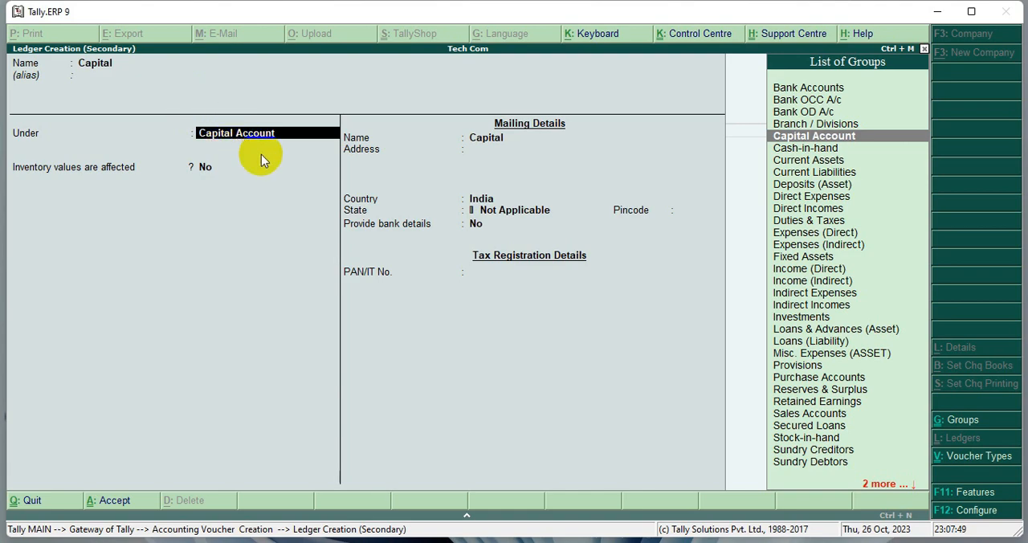
{"action": "key", "text": "Return"}
{"action": "key", "text": "Return"}
{"action": "key", "text": "Return"}
{"action": "key", "text": "Return"}
{"action": "key", "text": "Return"}
{"action": "key", "text": "Return"}
{"action": "key", "text": "Return"}
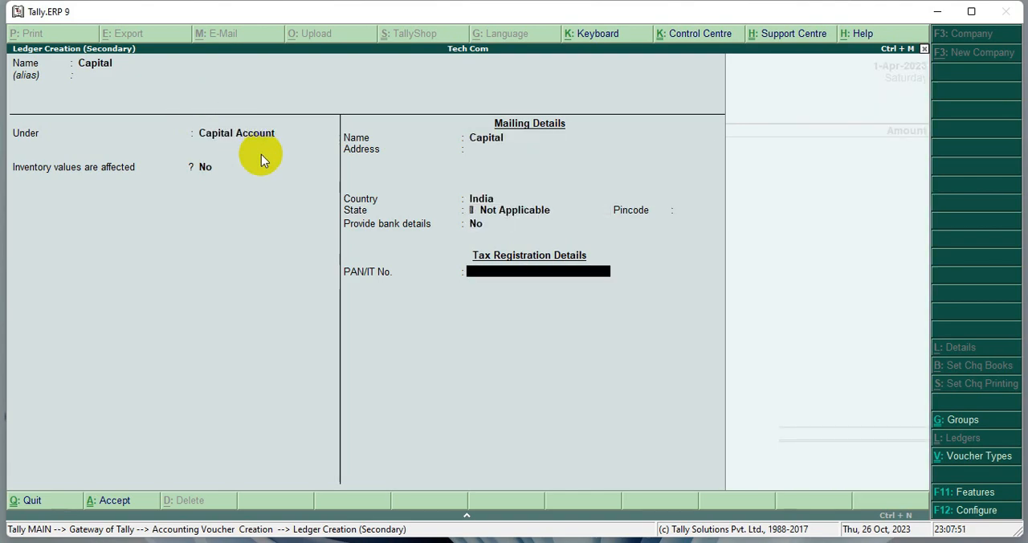
{"action": "key", "text": "Return"}
{"action": "key", "text": "Return"}
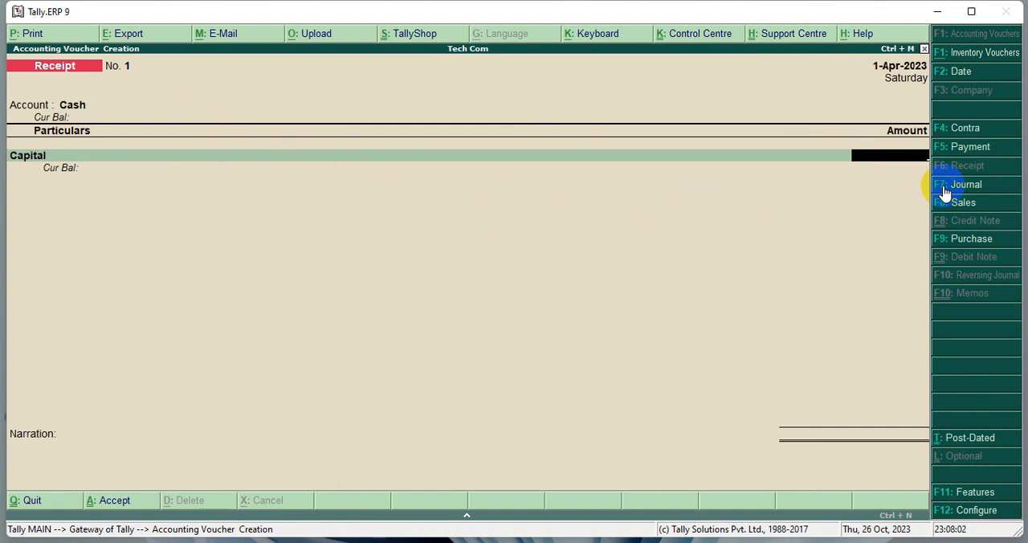
- Enter 1000000 as the receipt amount for the Capital ledger
{"action": "type", "text": "1000000"}
{"action": "key", "text": "Return"}
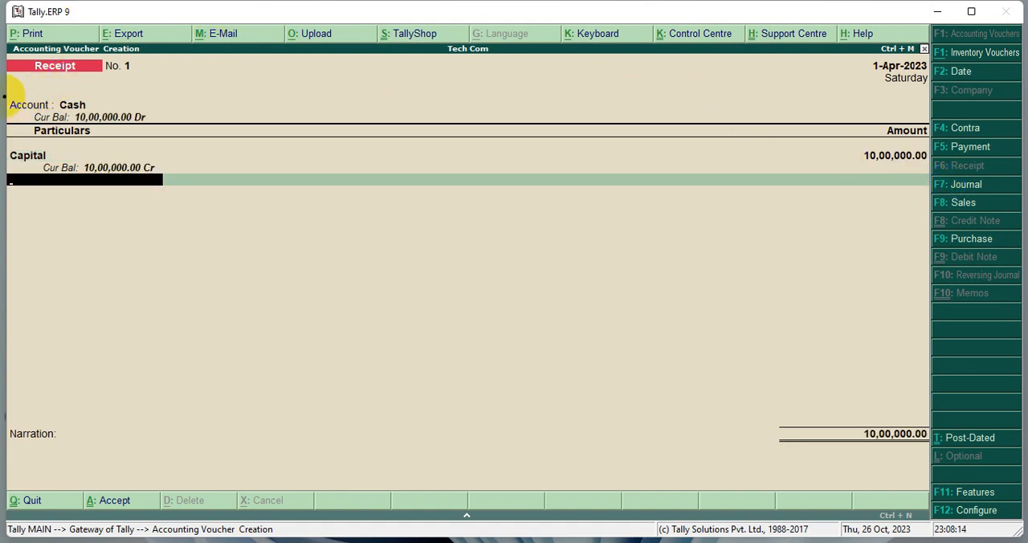
{"action": "left_click_drag", "start_coordinate": [10, 91], "coordinate": [174, 135]}
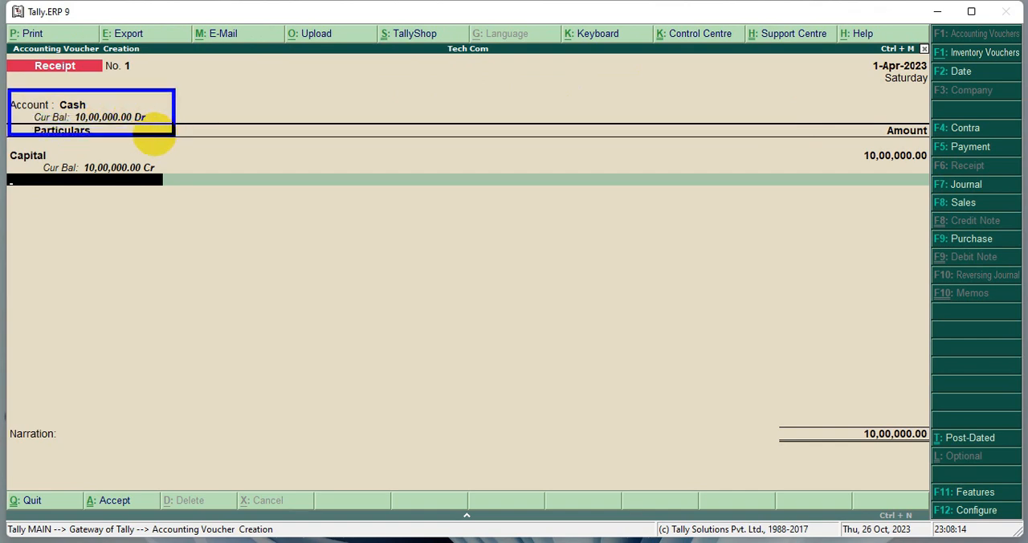
{"action": "mouse_move", "coordinate": [8, 147]}
{"action": "left_mouse_down"}
{"action": "mouse_move", "coordinate": [60, 169]}
{"action": "mouse_move", "coordinate": [174, 184]}
{"action": "left_mouse_up"}
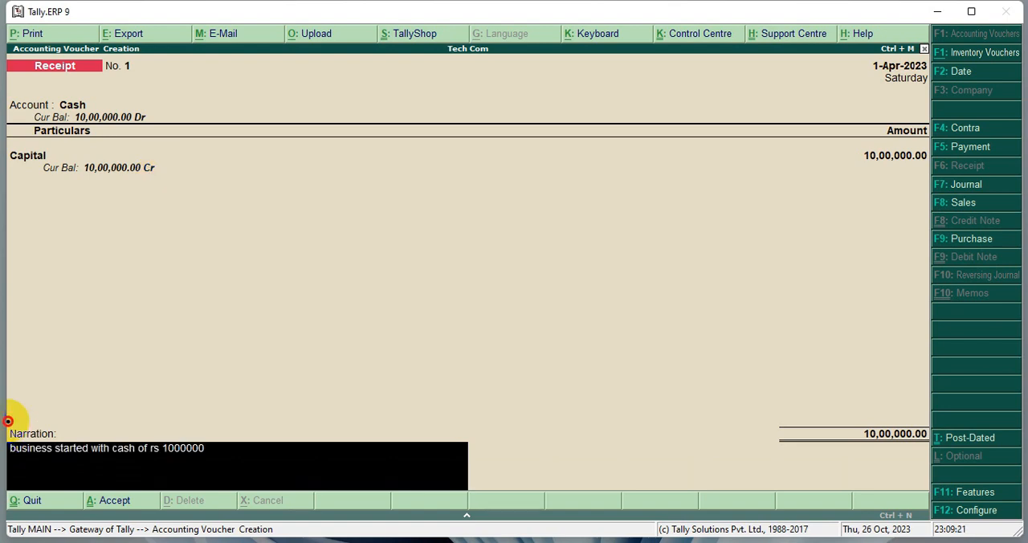
- Add the narration "business started with cash of rs 1000000" and save the receipt voucher
{"action": "mouse_move", "coordinate": [7, 420]}
{"action": "left_mouse_down"}
{"action": "mouse_move", "coordinate": [69, 452]}
{"action": "mouse_move", "coordinate": [229, 468]}
{"action": "left_mouse_up"}
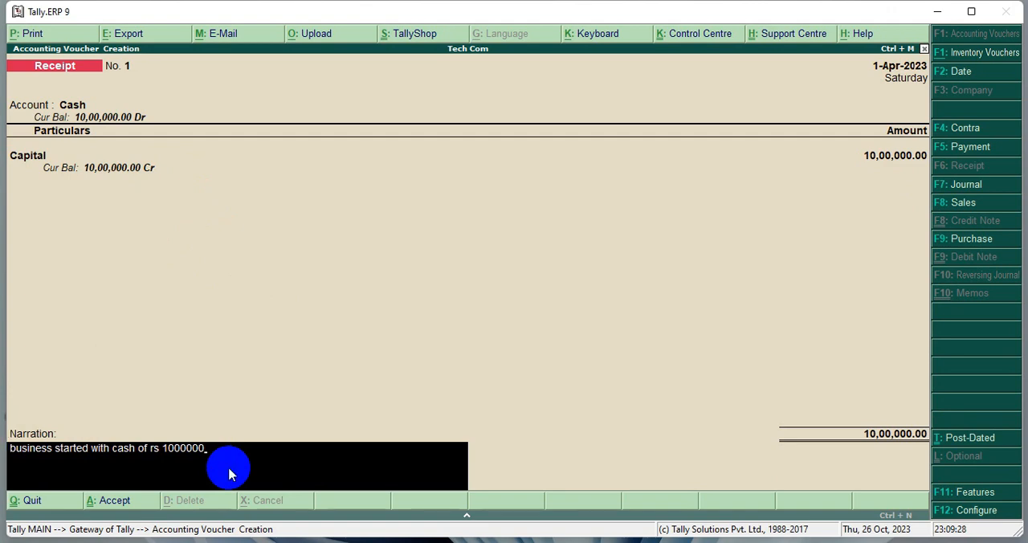
{"action": "key", "text": "Return"}
{"action": "key", "text": "y"}
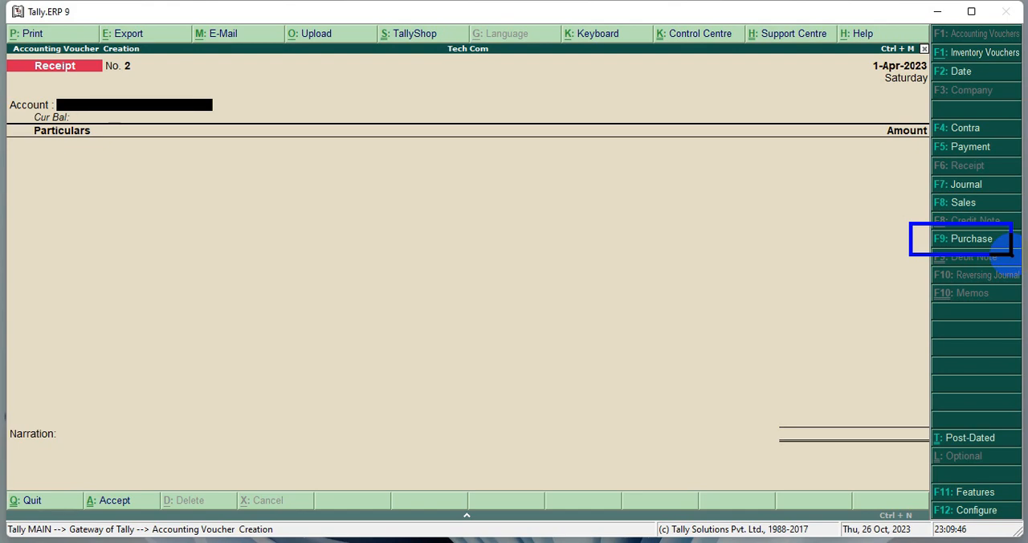
- Start a purchase voucher with supplier invoice number 1 and keep the date 1-Apr-2023
{"action": "key", "text": "F9"}
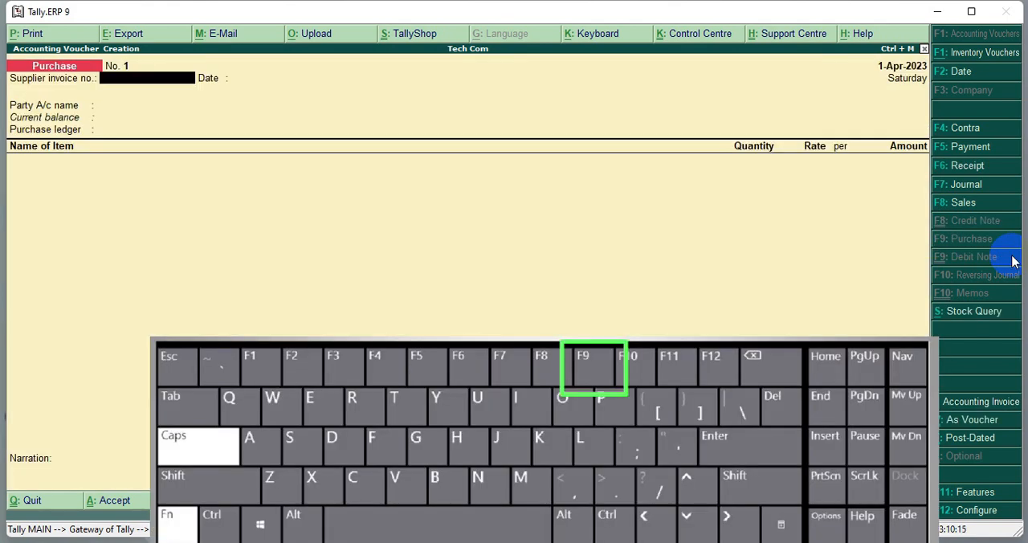
{"action": "left_click", "coordinate": [129, 78]}
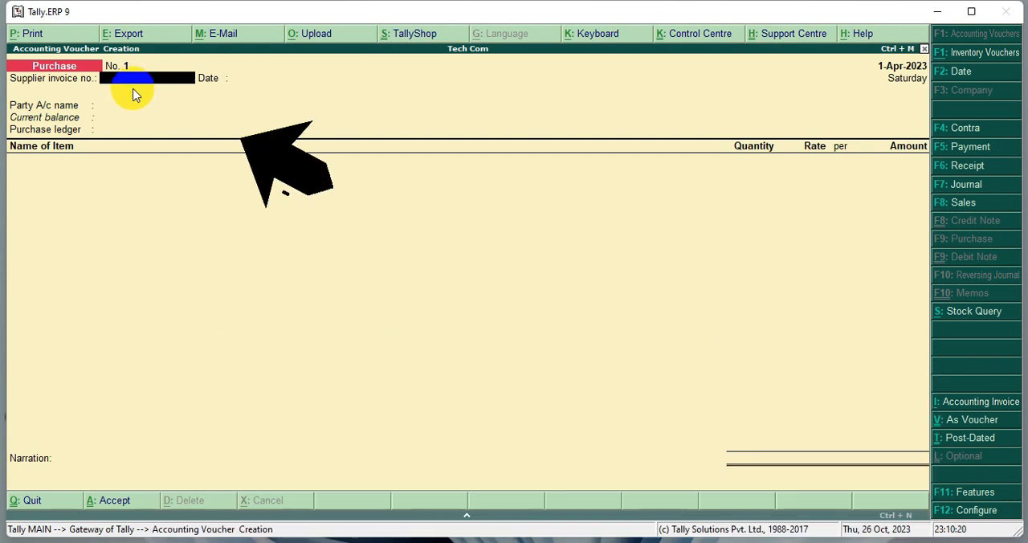
{"action": "type", "text": "1"}
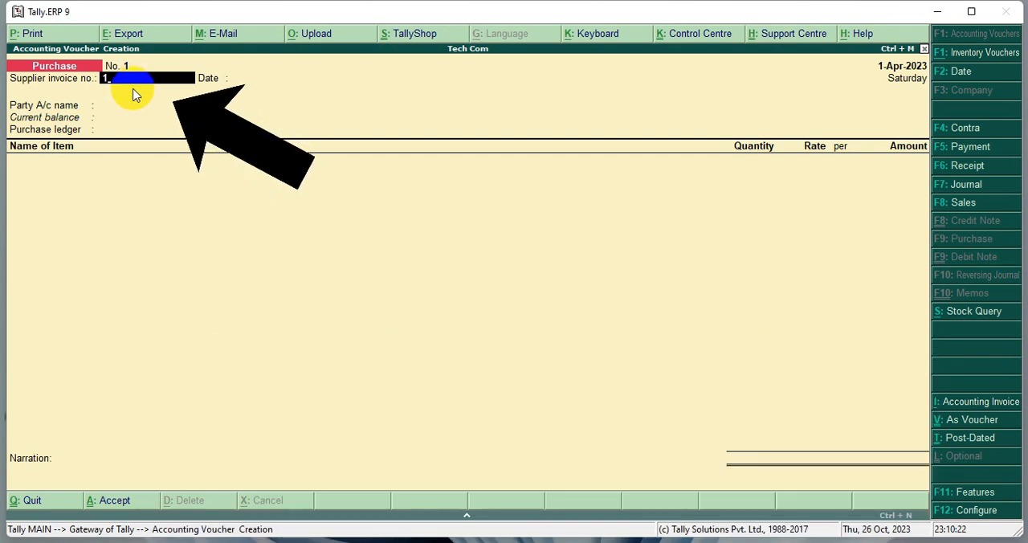
{"action": "key", "text": "Return"}
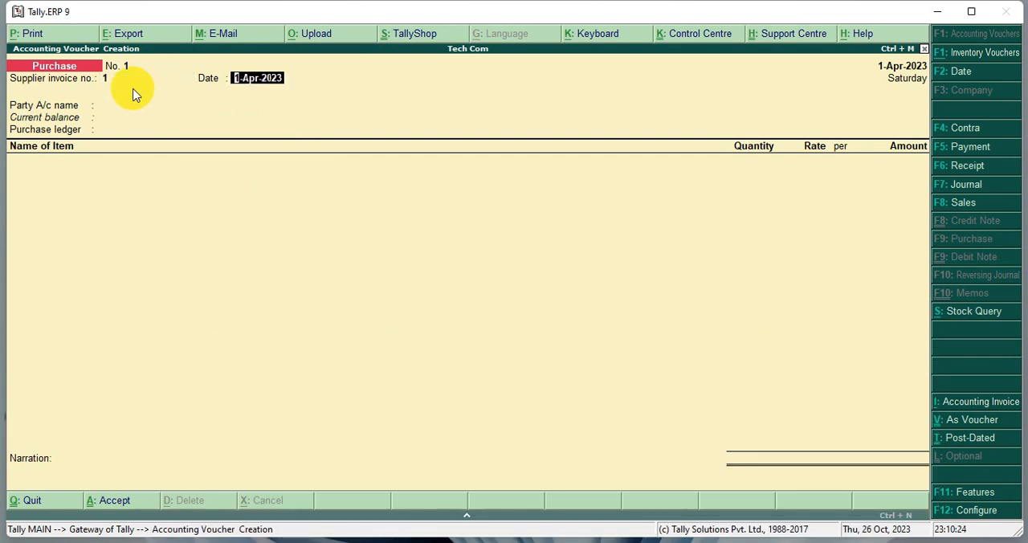
{"action": "left_click", "coordinate": [135, 95]}
{"action": "mouse_move", "coordinate": [7, 93]}
{"action": "left_mouse_down"}
{"action": "mouse_move", "coordinate": [75, 119]}
{"action": "mouse_move", "coordinate": [269, 117]}
{"action": "left_mouse_up"}
{"action": "key", "text": "Escape"}
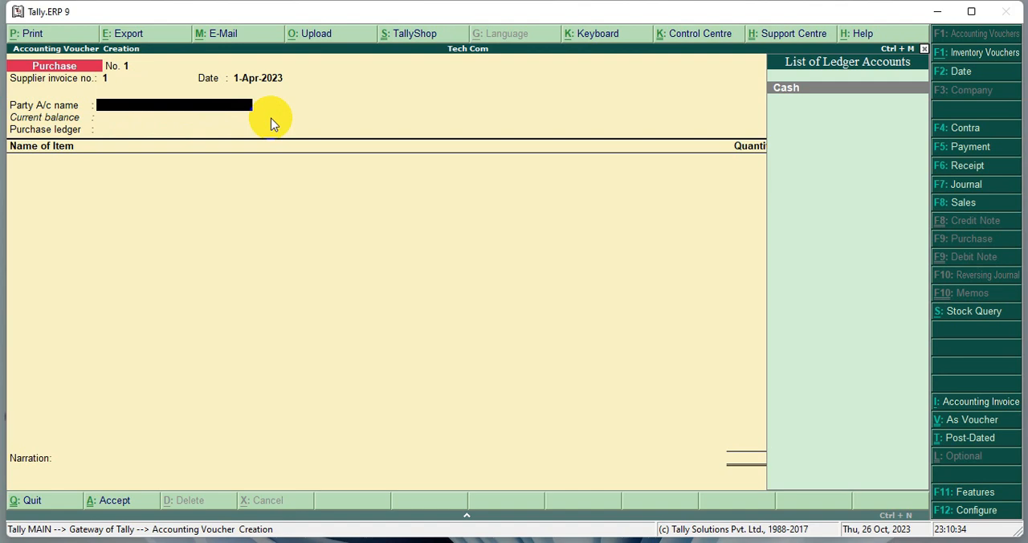
- Select Cash as the purchase voucher's party account and accept the default supplier details
{"action": "key", "text": "Return"}
{"action": "key", "text": "Return"}
{"action": "key", "text": "Return"}
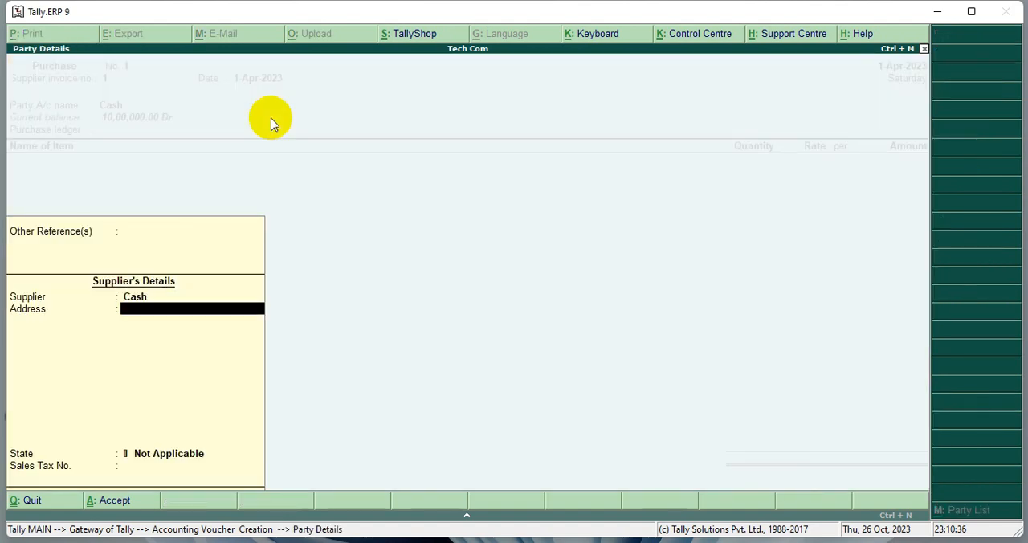
{"action": "key", "text": "Escape"}
{"action": "key", "text": "Return"}
{"action": "key", "text": "Return"}
{"action": "key", "text": "Return"}
{"action": "key", "text": "Return"}
{"action": "key", "text": "Return"}
{"action": "key", "text": "Return"}
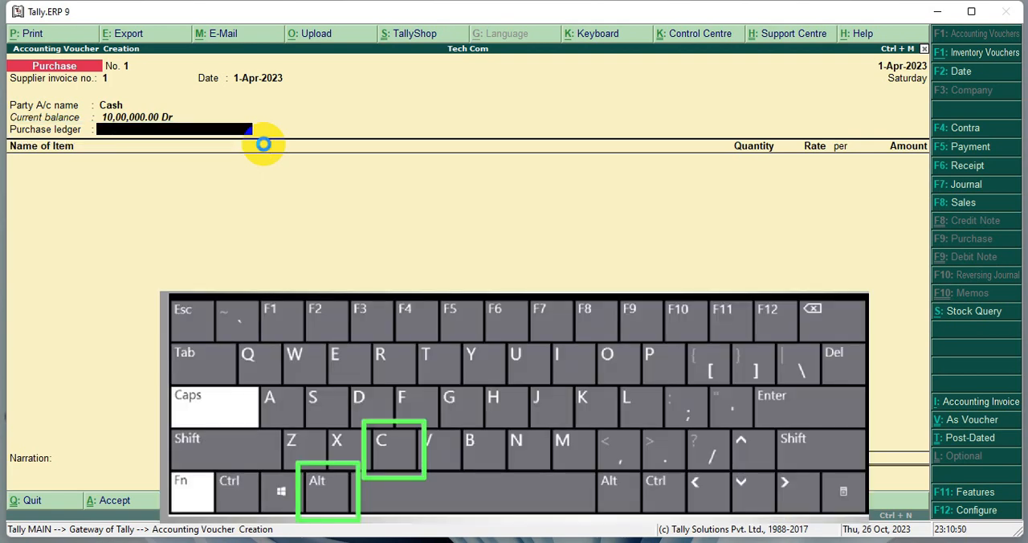
- Create a purchase ledger named "Purcahse" under Purchase Accounts and use it as the voucher's purchase ledger
{"action": "key", "text": "alt+c"}
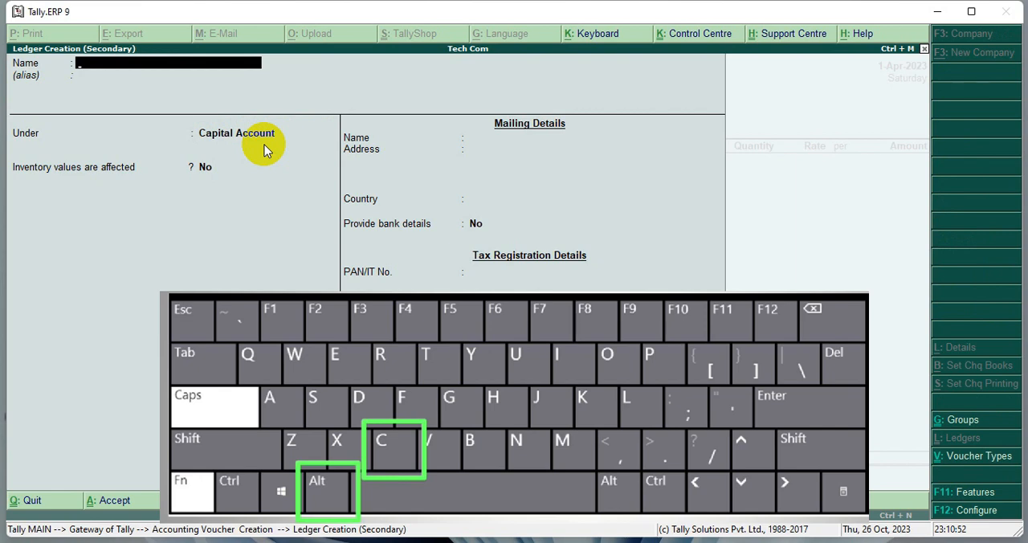
{"action": "type", "text": "Purcahse"}
{"action": "key", "text": "Return"}
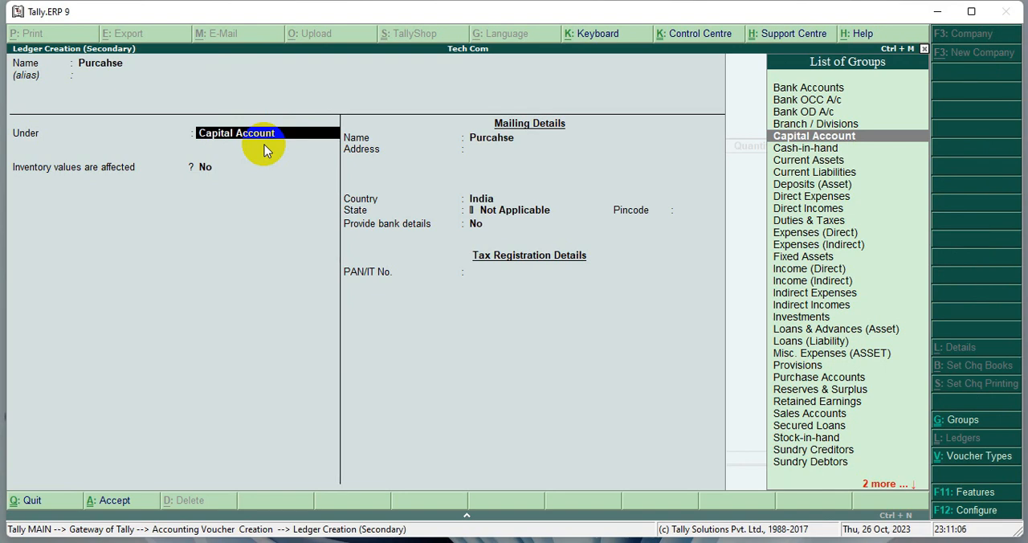
{"action": "type", "text": "Pi"}
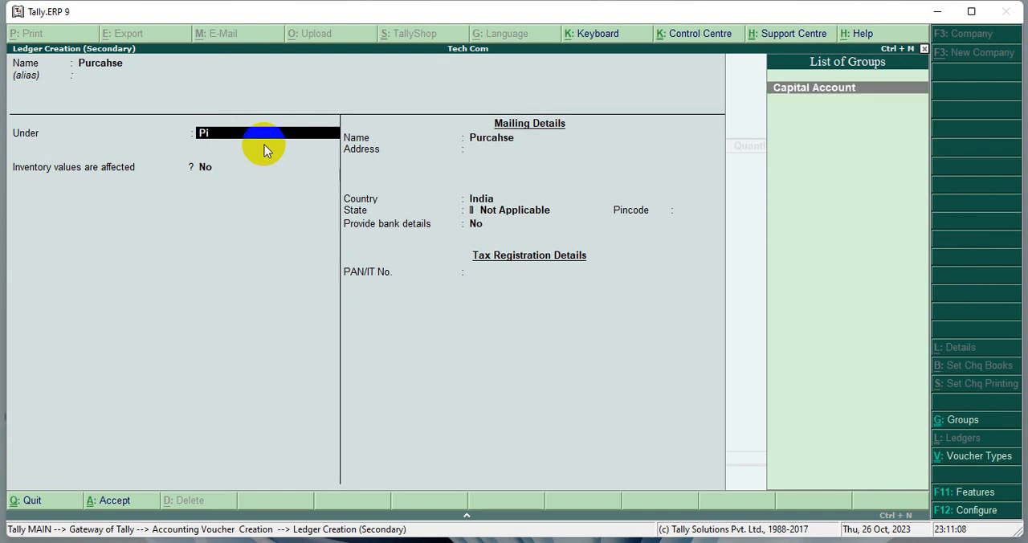
{"action": "key", "text": "BackSpace"}
{"action": "type", "text": "u"}
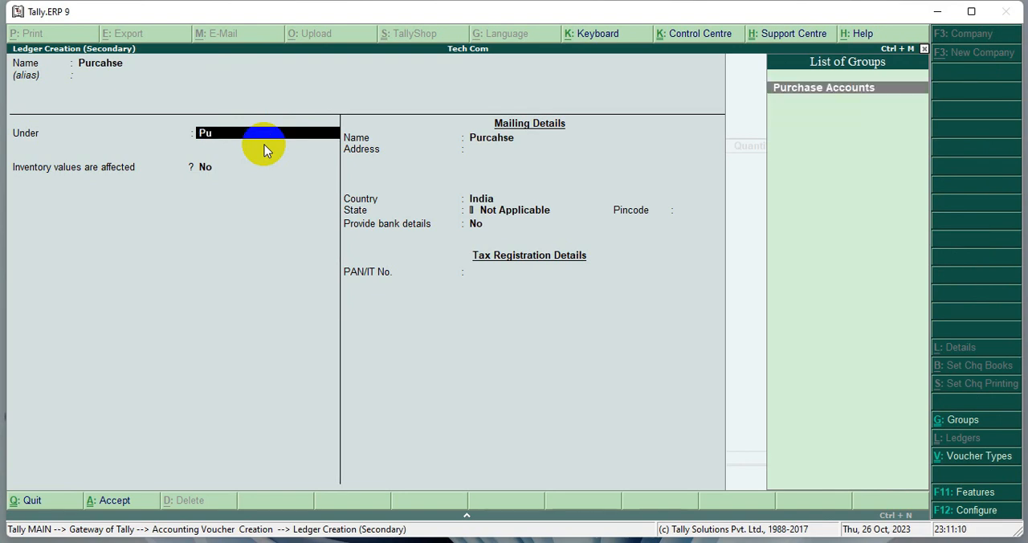
{"action": "key", "text": "Return"}
{"action": "key", "text": "Return"}
{"action": "key", "text": "Return"}
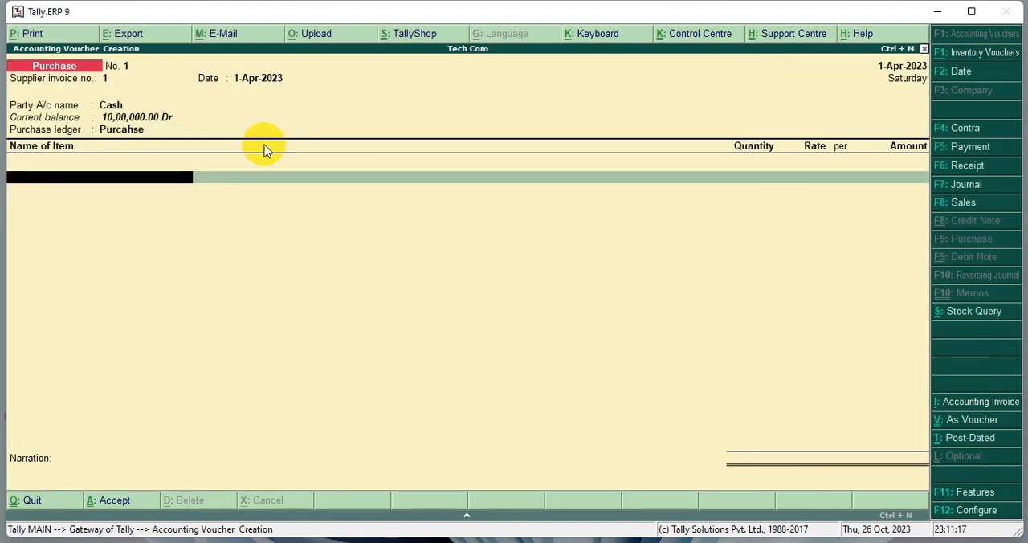
{"action": "left_click", "coordinate": [6, 135]}
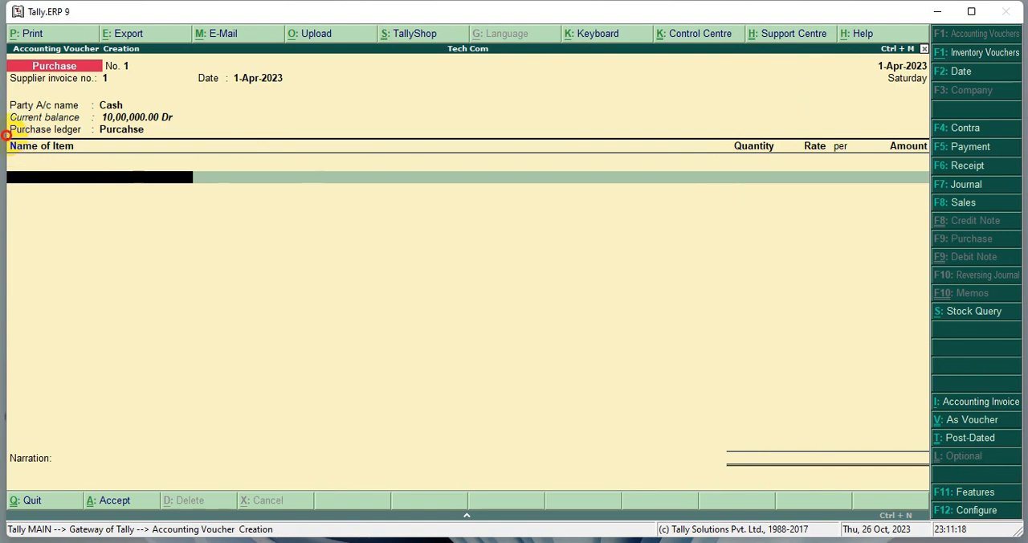
{"action": "left_click_drag", "start_coordinate": [7, 135], "coordinate": [212, 217]}
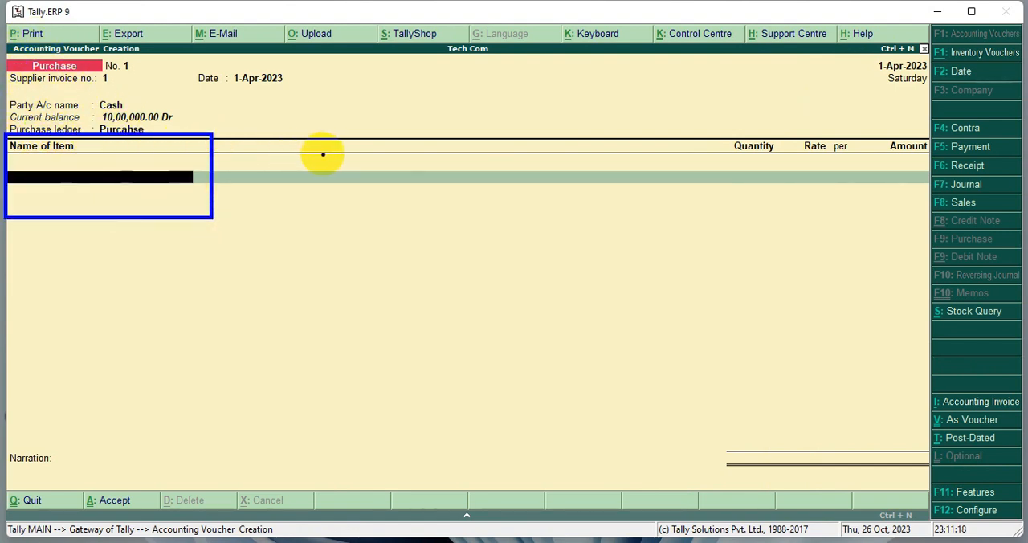
{"action": "key", "text": "Escape"}
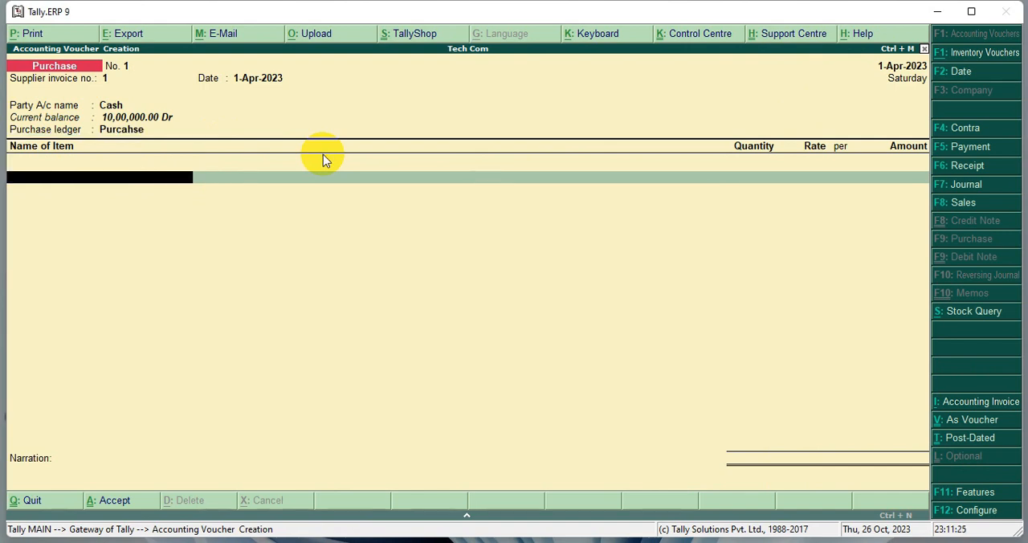
- Start a new stock item named LED from the voucher's item line and place it under the Primary group
{"action": "key", "text": "space"}
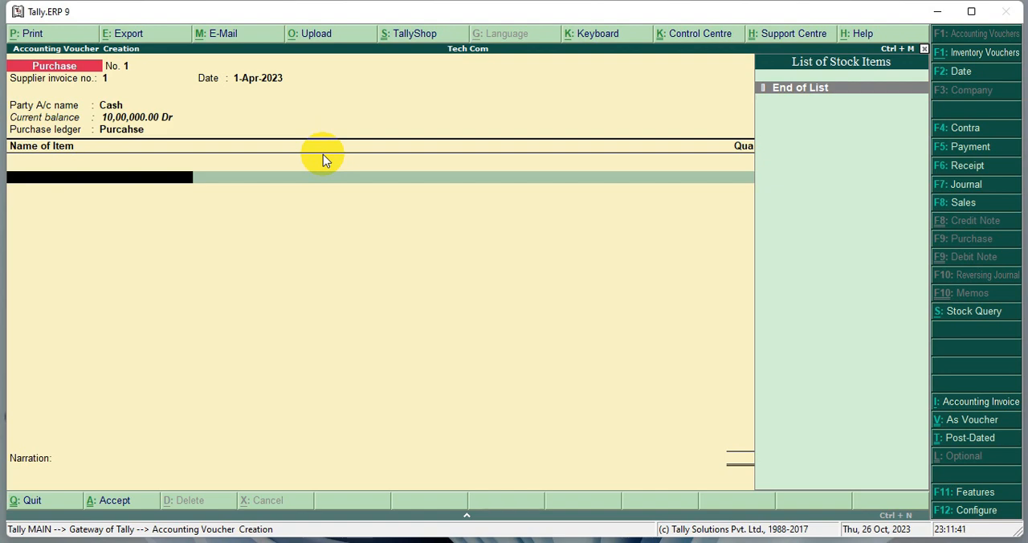
{"action": "key", "text": "alt+c"}
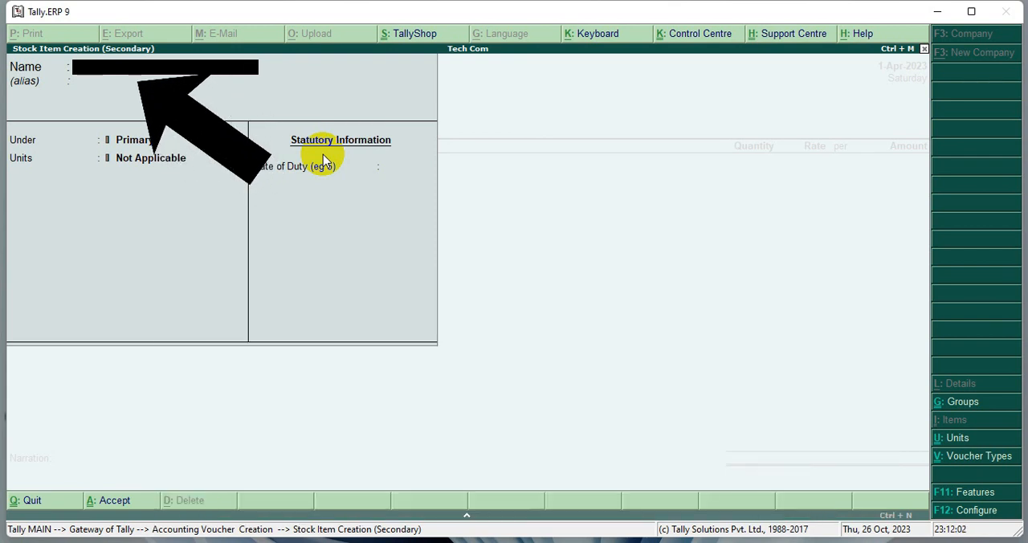
{"action": "type", "text": "LED"}
{"action": "key", "text": "Return"}
{"action": "key", "text": "Return"}
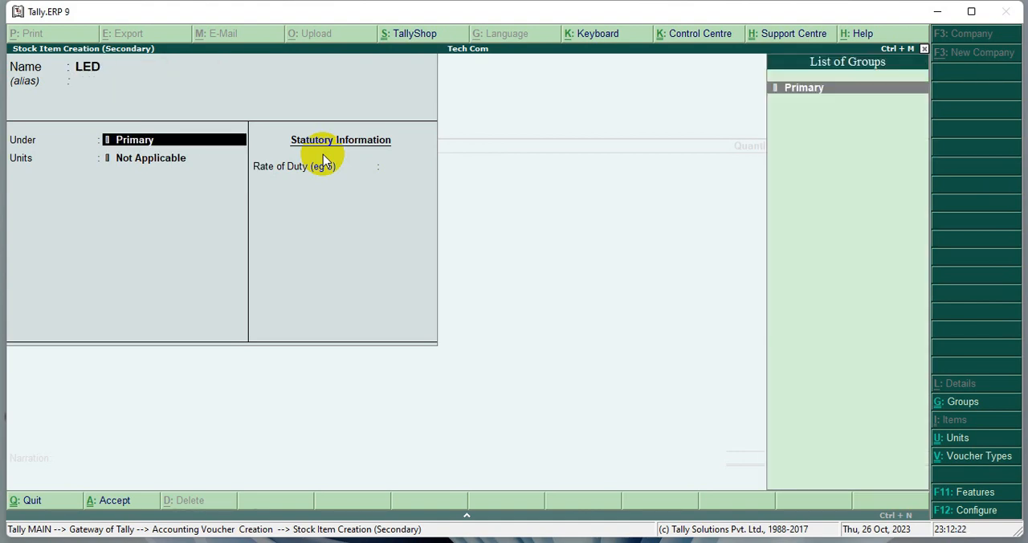
{"action": "key", "text": "Return"}
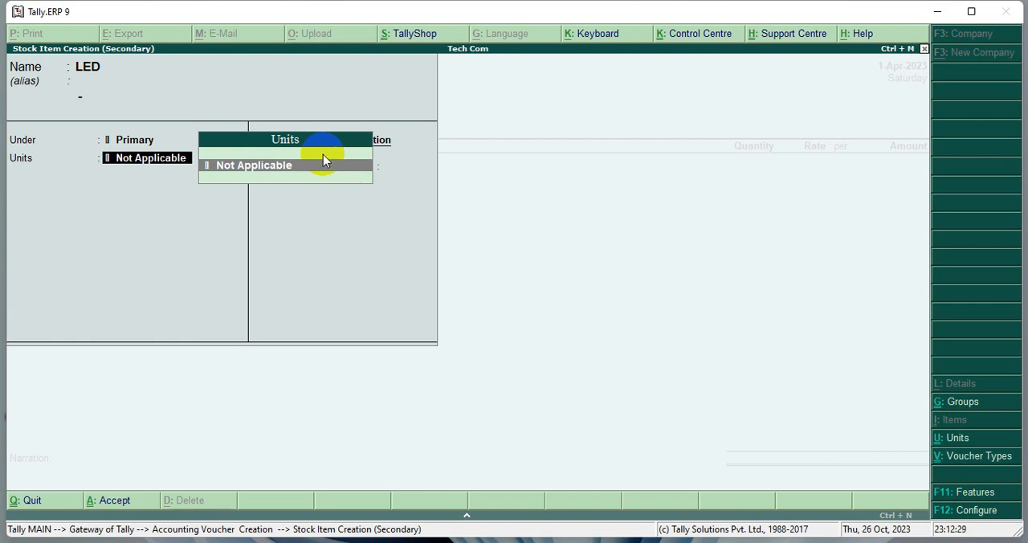
- Create the simple unit PCS with 0 decimal places for the LED item and save the item without a duty rate
{"action": "key", "text": "alt+c"}
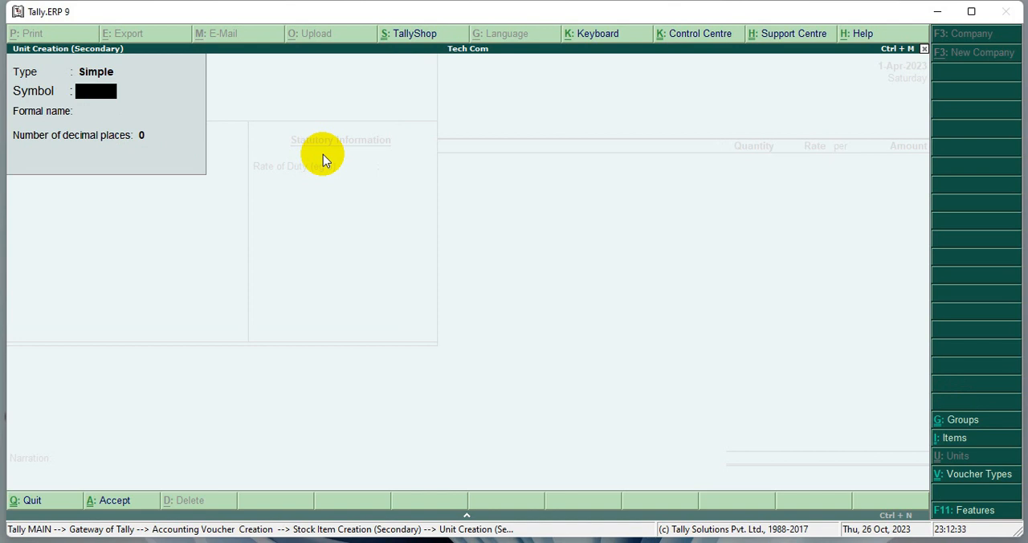
{"action": "type", "text": "PCS"}
{"action": "key", "text": "Return"}
{"action": "key", "text": "Return"}
{"action": "key", "text": "Return"}
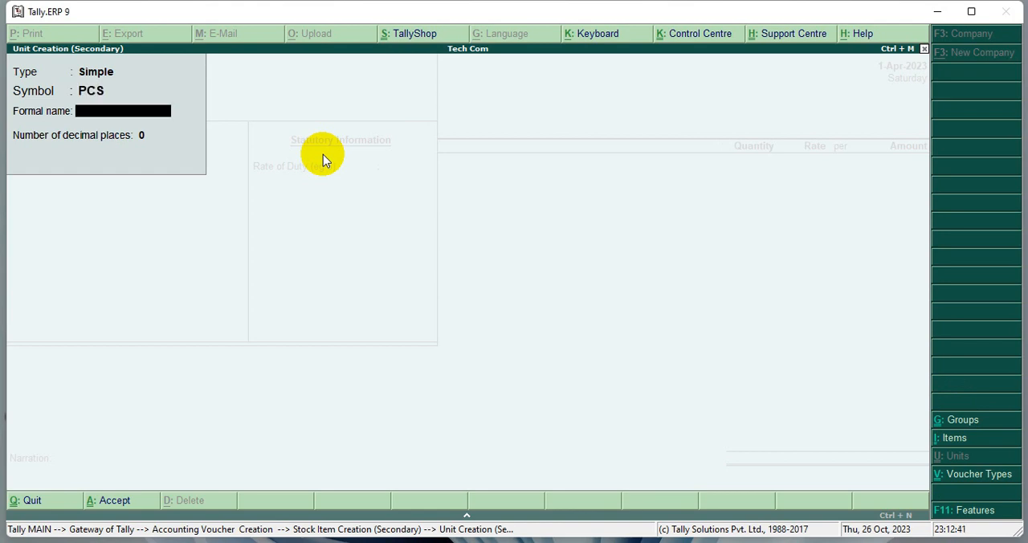
{"action": "key", "text": "Return"}
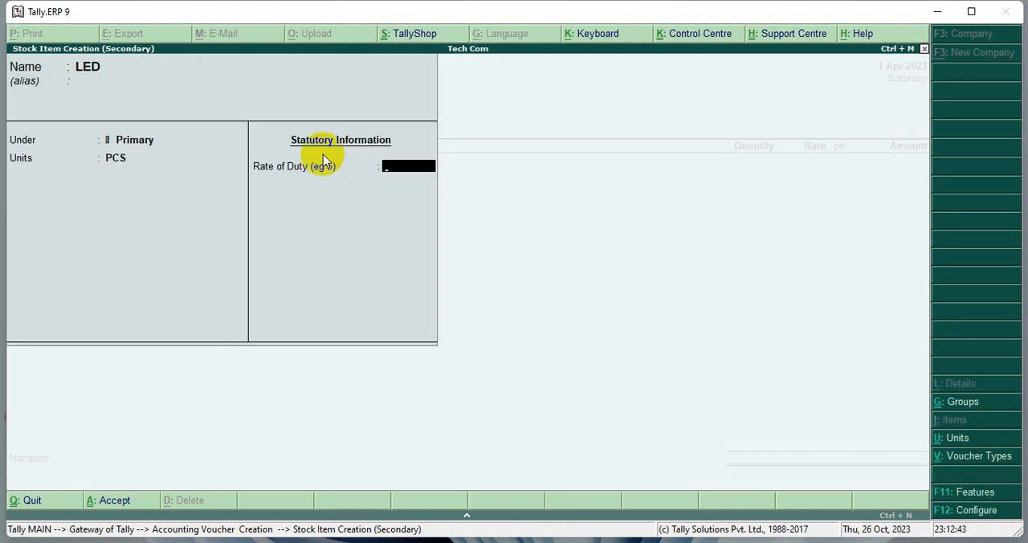
{"action": "key", "text": "Return"}
{"action": "key", "text": "Return"}
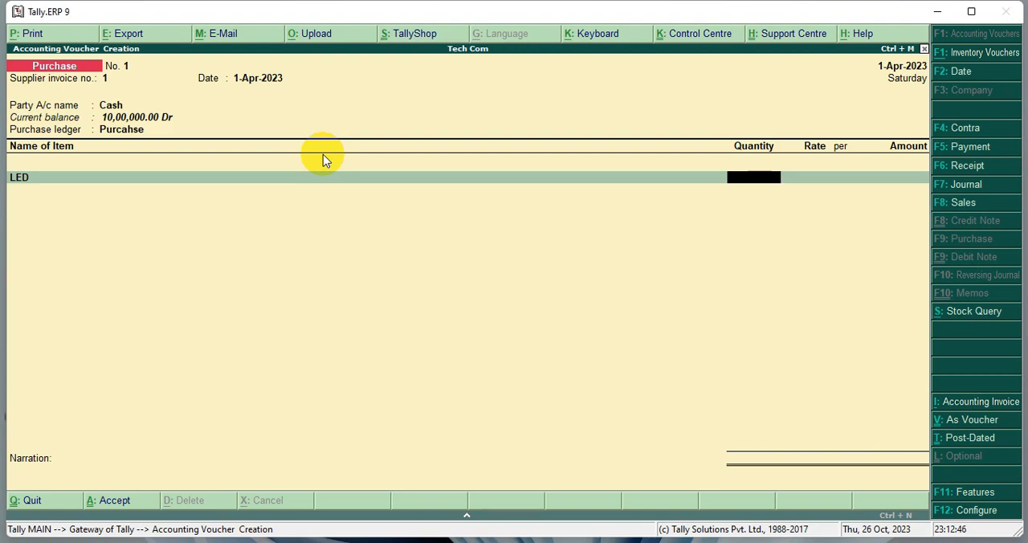
- Enter a quantity of 10 PCS at a rate of 10000 per piece for the LED item and accept the calculated amount
{"action": "type", "text": "10"}
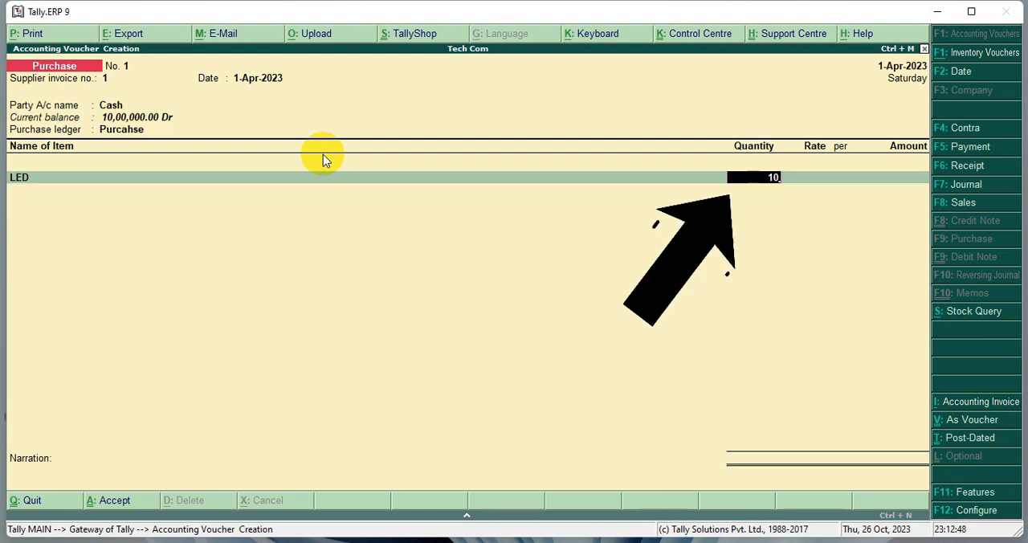
{"action": "key", "text": "Return"}
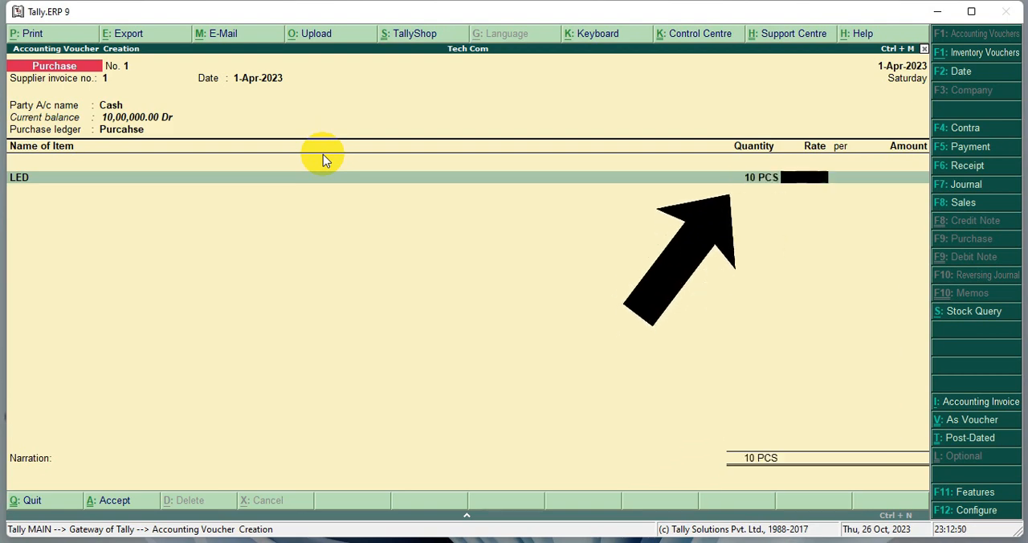
{"action": "type", "text": "1"}
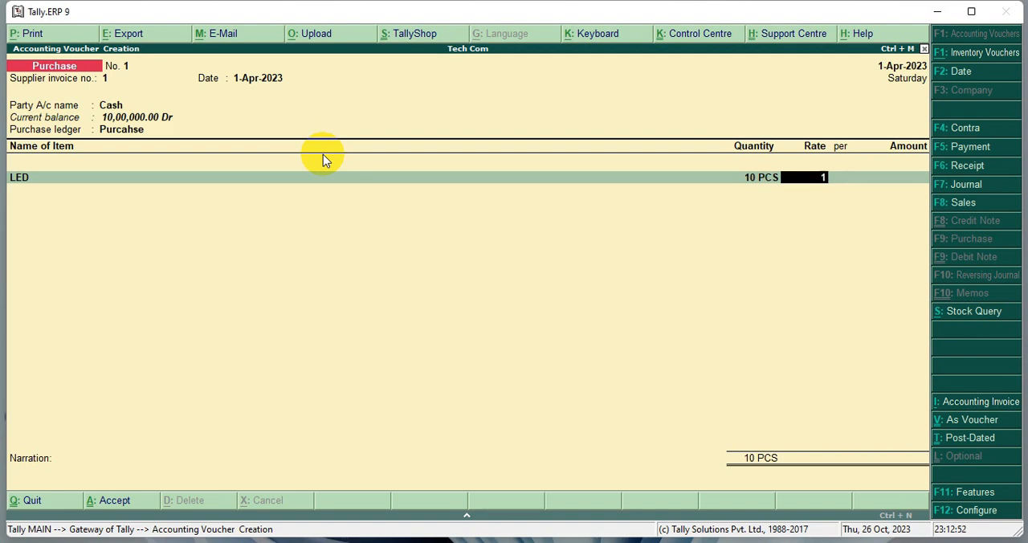
{"action": "type", "text": "0000"}
{"action": "key", "text": "Return"}
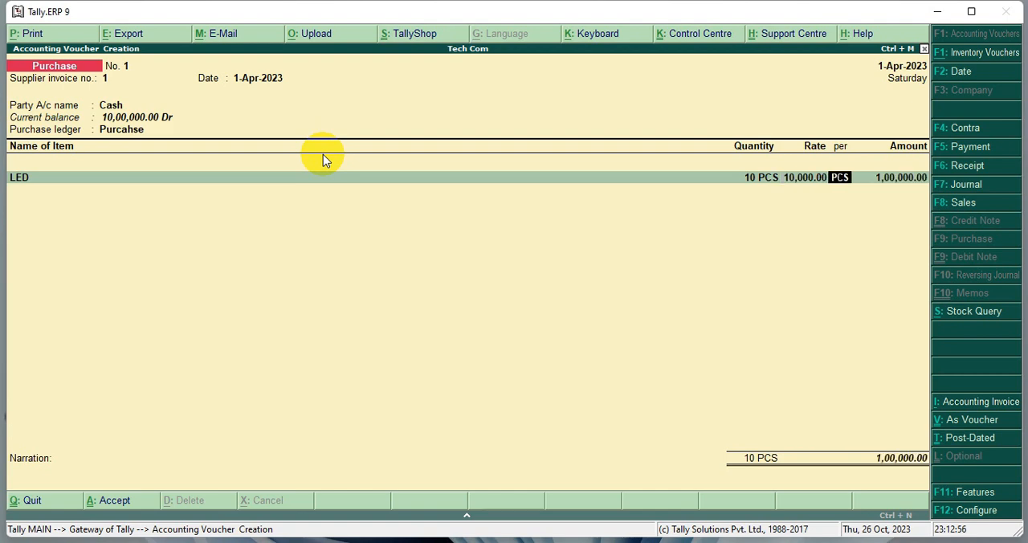
{"action": "key", "text": "Return"}
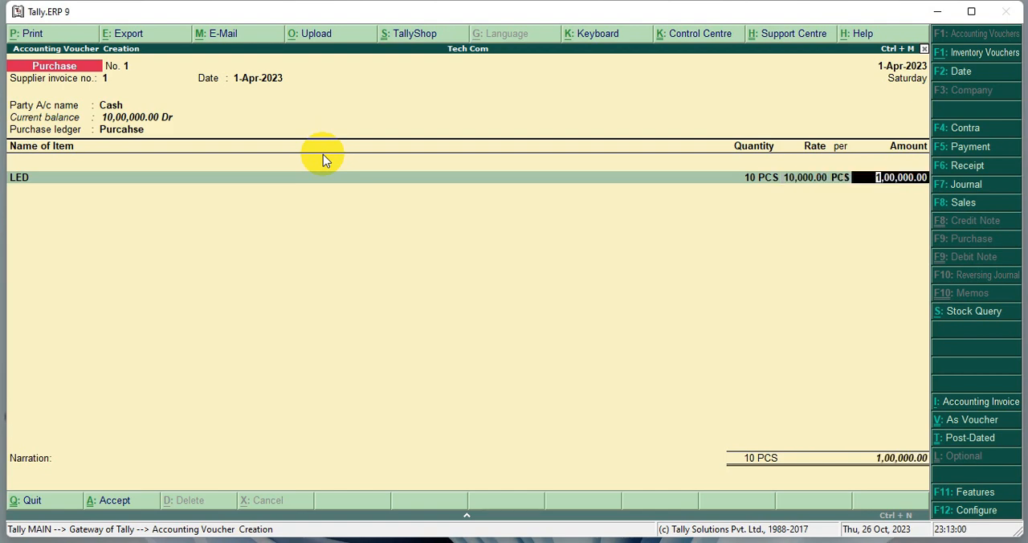
{"action": "key", "text": "Return"}
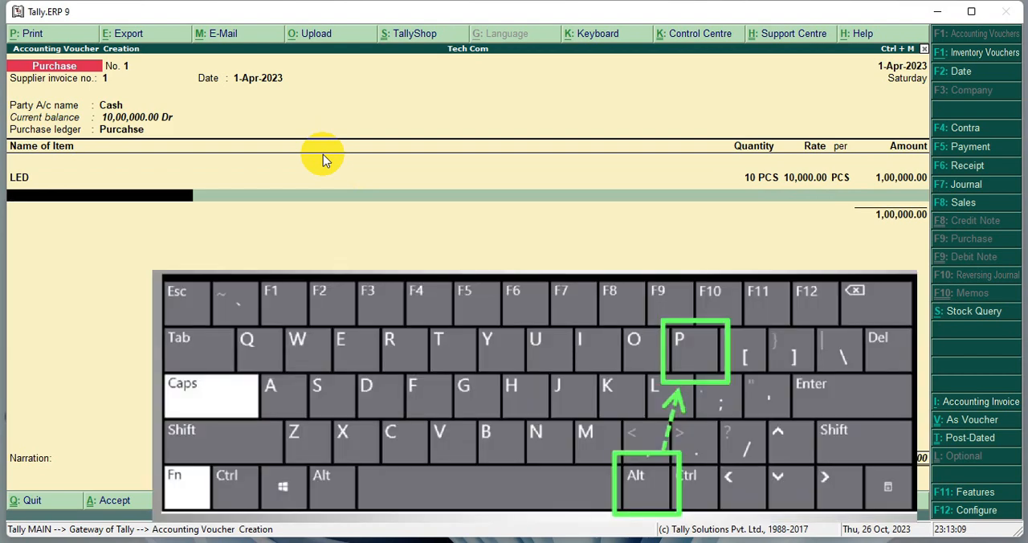
- Preview the purchase voucher's printed invoice, examine its item line, total and footer, and return to the voucher
{"action": "key", "text": "alt+p"}
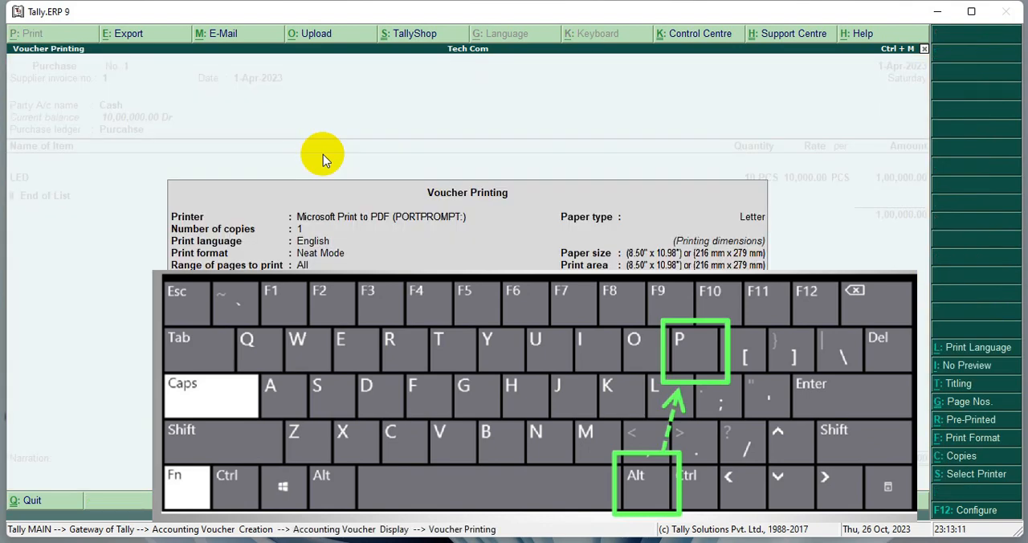
{"action": "key", "text": "Return"}
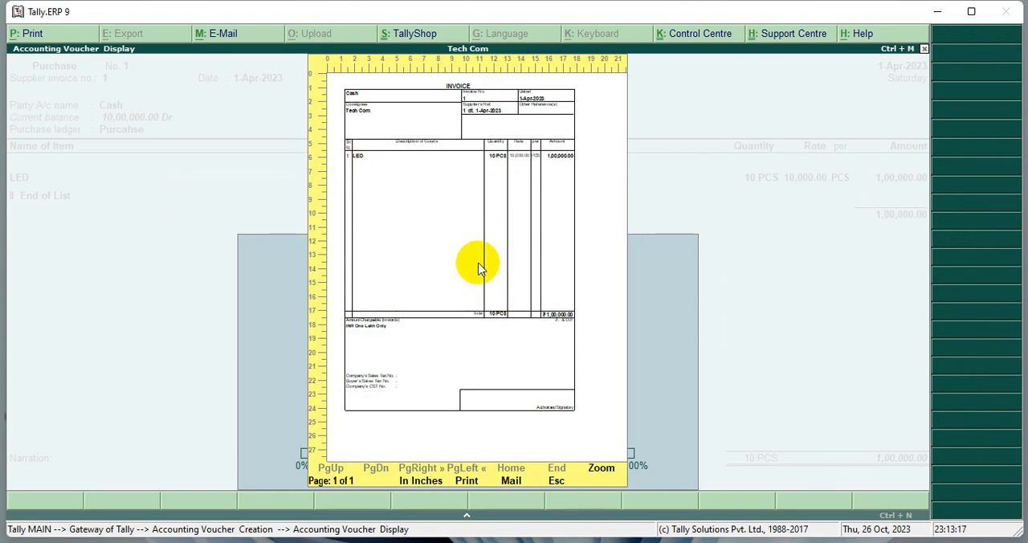
{"action": "left_click", "coordinate": [603, 479]}
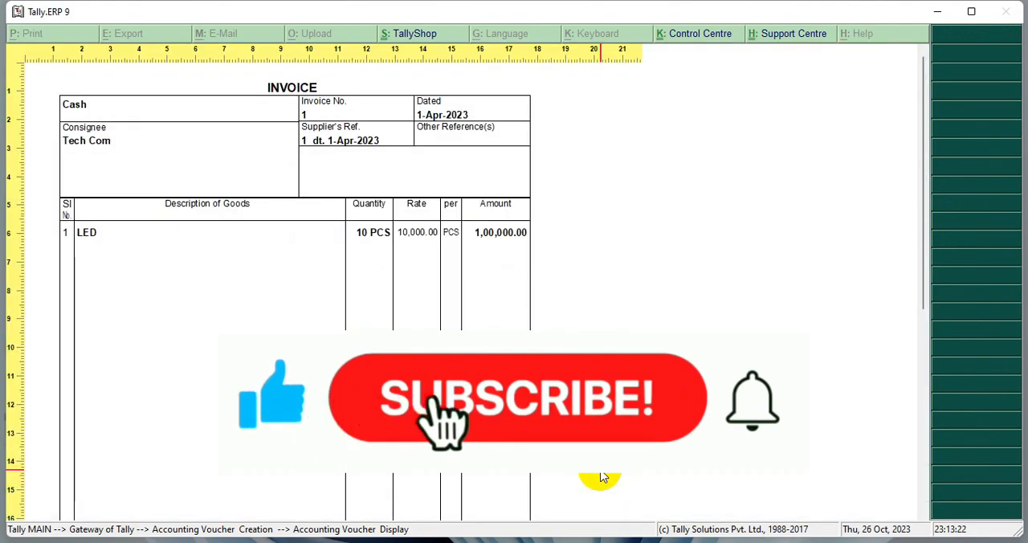
{"action": "scroll", "coordinate": [438, 324], "scroll_direction": "down", "scroll_amount": 5}
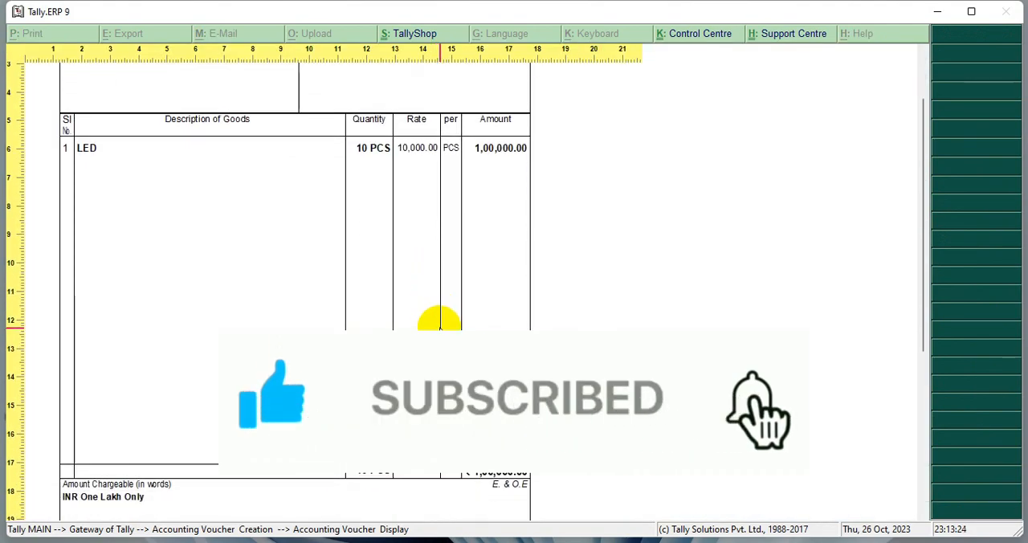
{"action": "scroll", "coordinate": [438, 325], "scroll_direction": "up", "scroll_amount": 5}
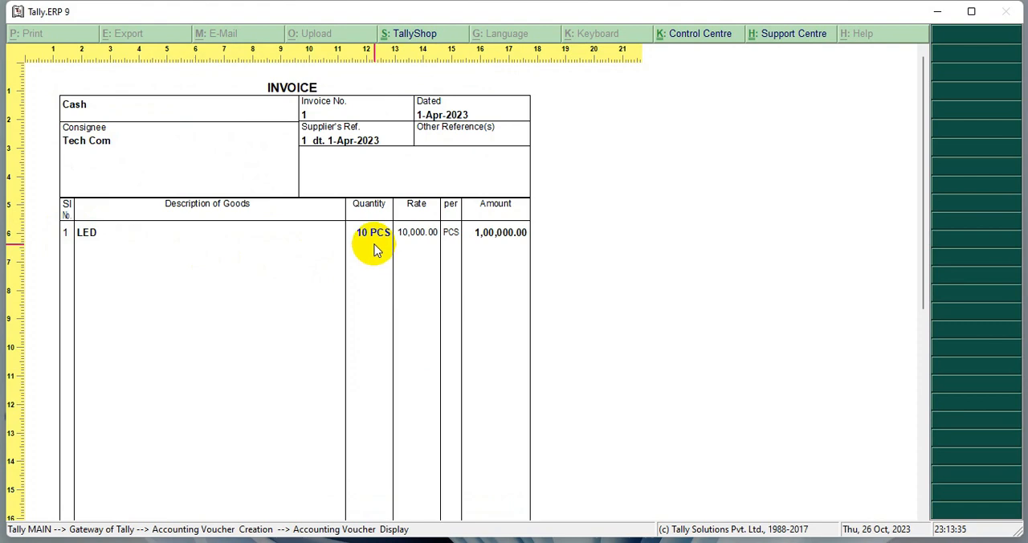
{"action": "scroll", "coordinate": [514, 252], "scroll_direction": "down", "scroll_amount": 5}
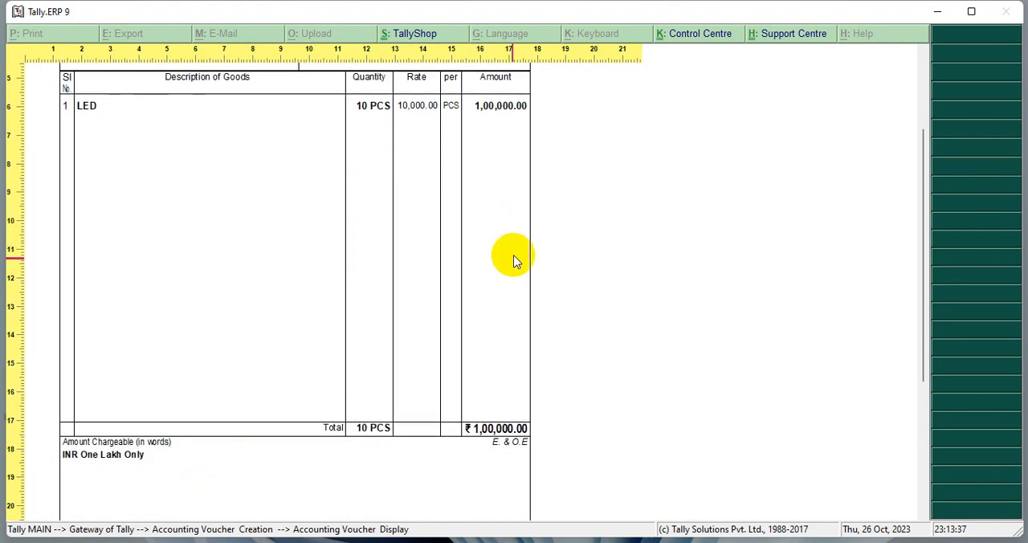
{"action": "scroll", "coordinate": [498, 299], "scroll_direction": "down", "scroll_amount": 3}
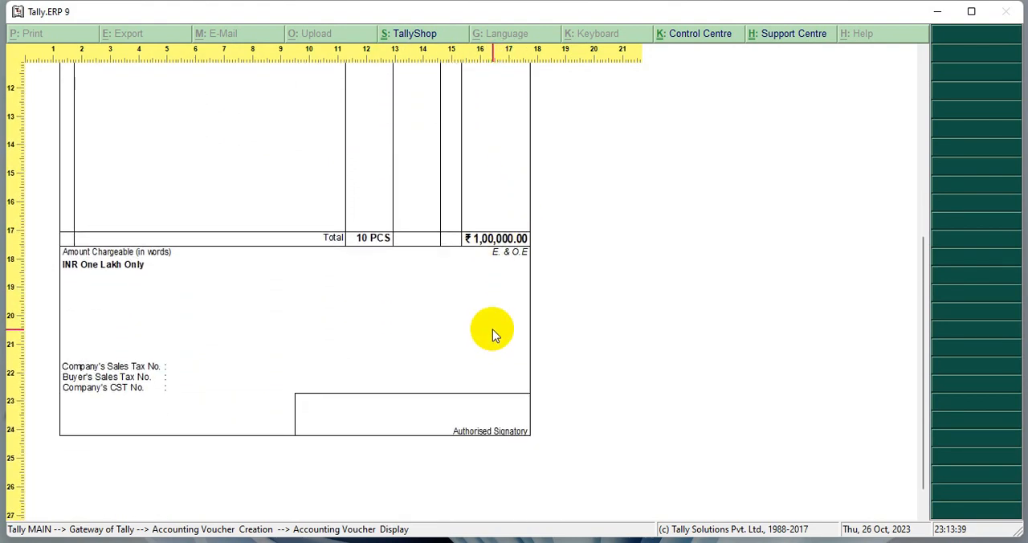
{"action": "key", "text": "alt+z"}
{"action": "key", "text": "Escape"}
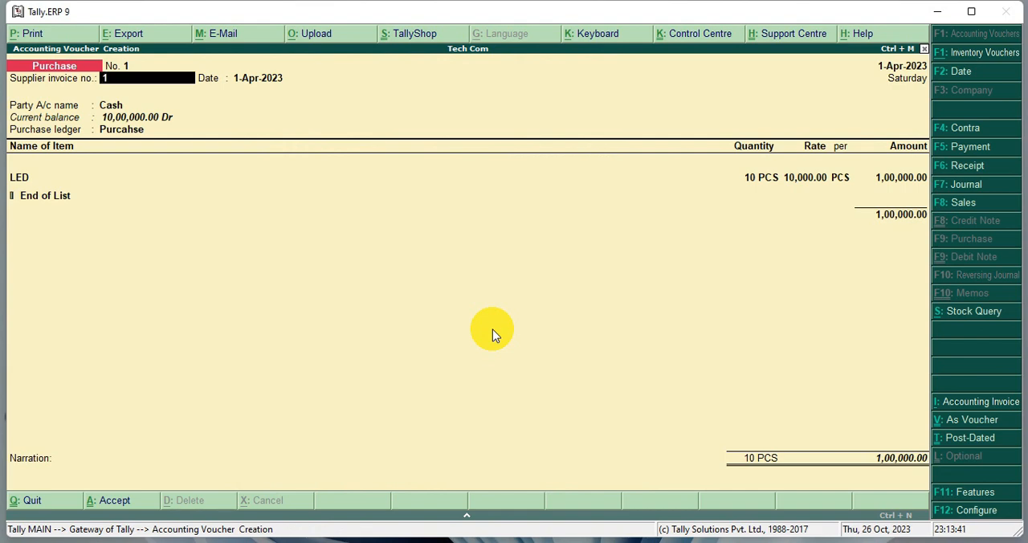
- Accept the LED purchase voucher without a narration and save it
{"action": "key", "text": "Return"}
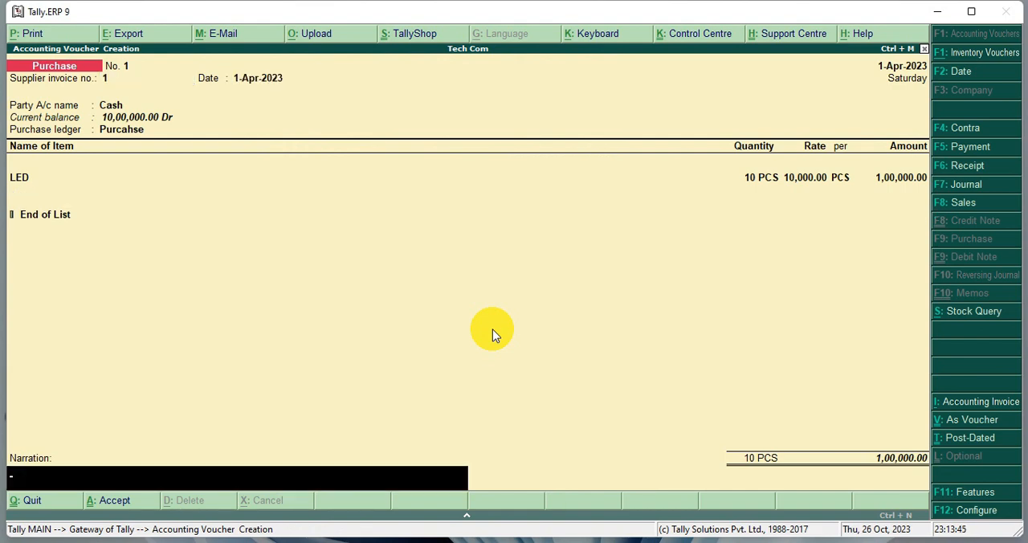
{"action": "key", "text": "Return"}
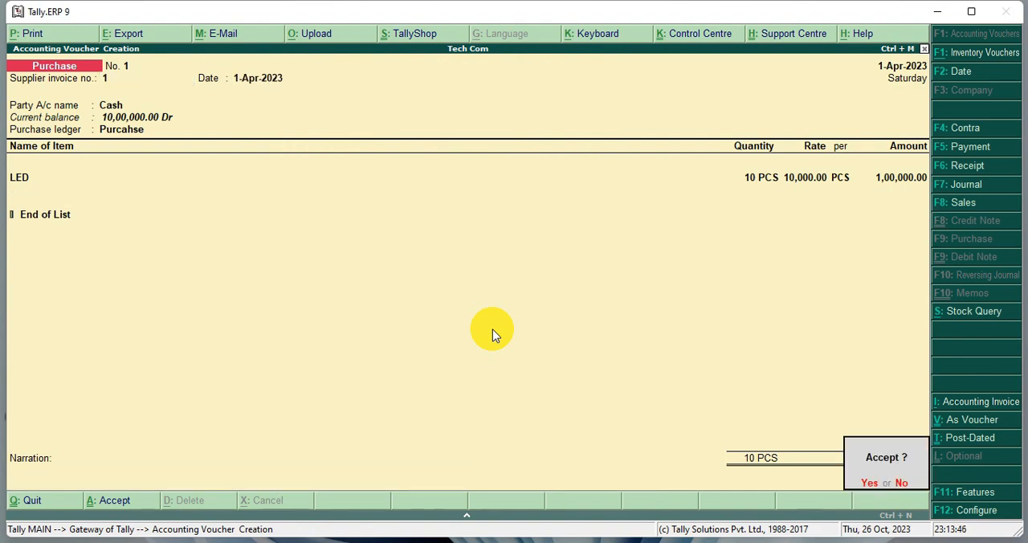
{"action": "key", "text": "Return"}
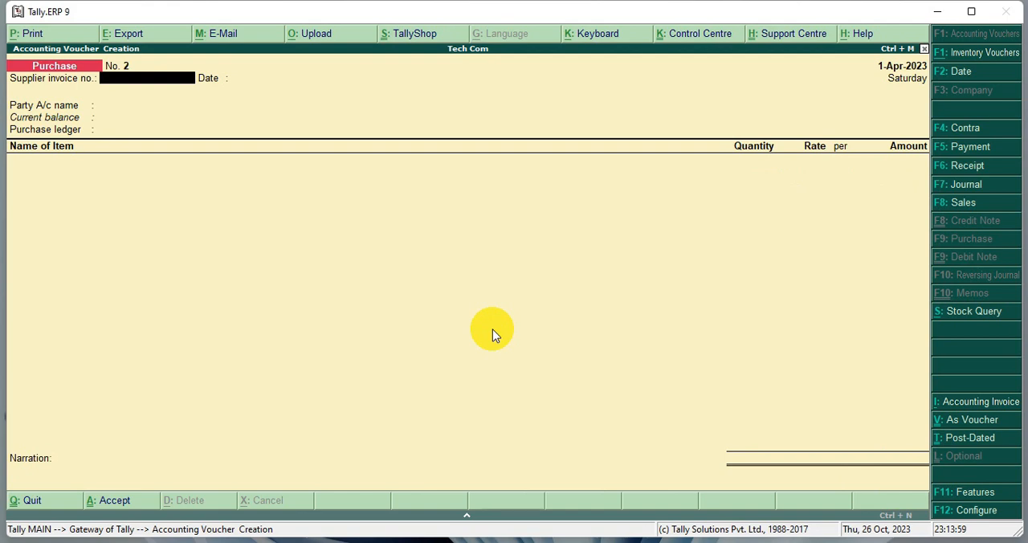
- Start a second purchase voucher with supplier invoice number 2 and keep the date 1-Apr-2023
{"action": "type", "text": "2"}
{"action": "key", "text": "Return"}
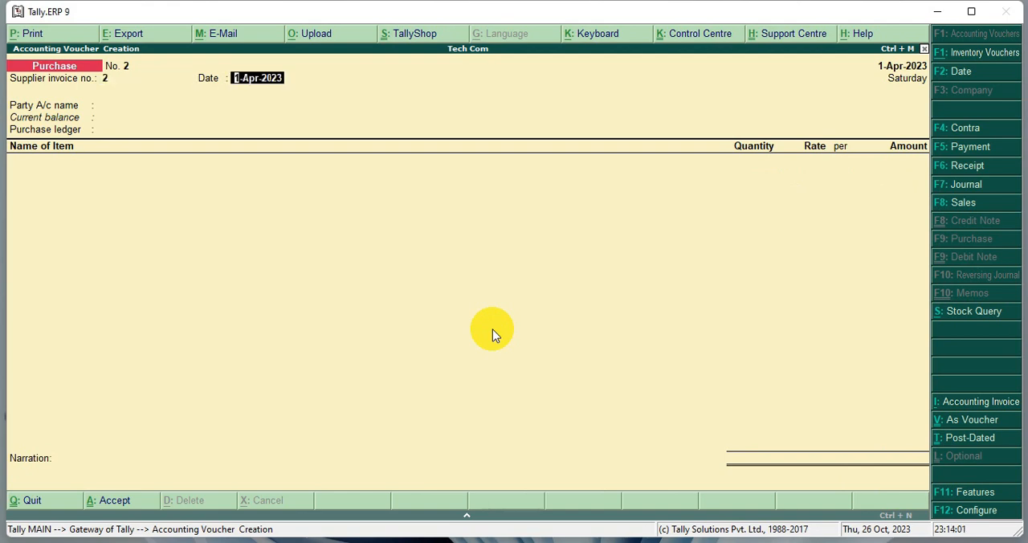
{"action": "key", "text": "Return"}
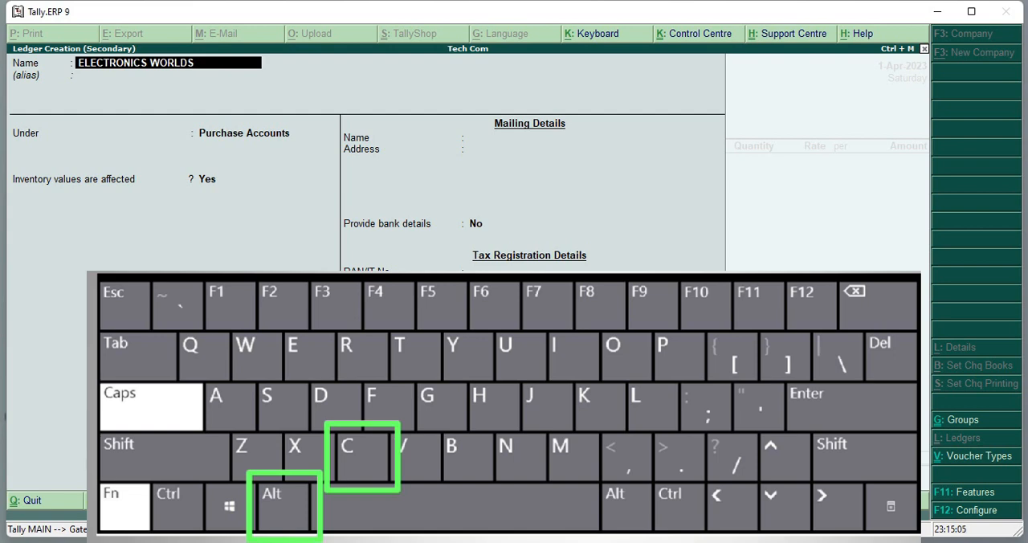
- Place the ELECTRONICS WORLDS ledger under Sundry Creditors, keep its default mailing and tax details, and save it as the purchase voucher's party
{"action": "key", "text": "Return"}
{"action": "key", "text": "Return"}
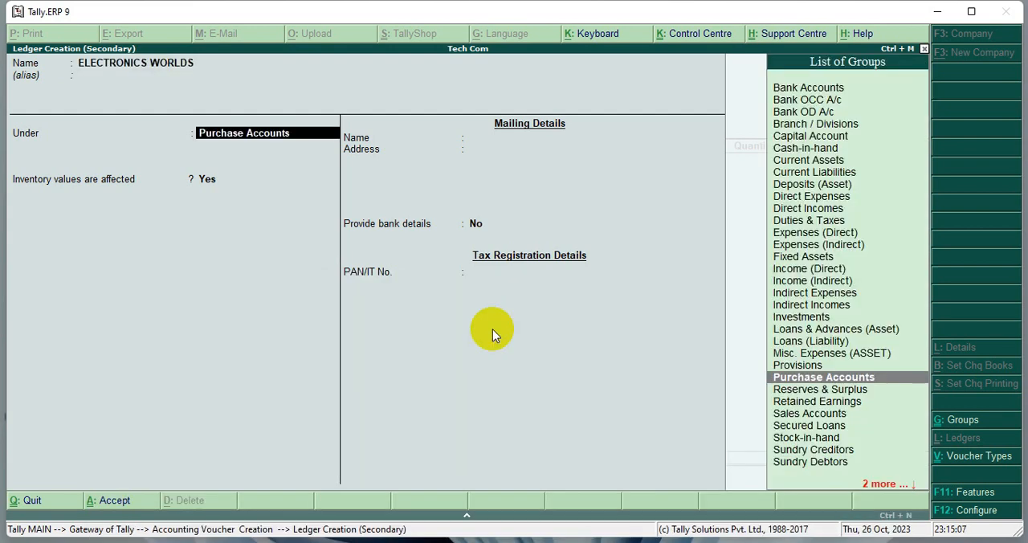
{"action": "type", "text": "CRE"}
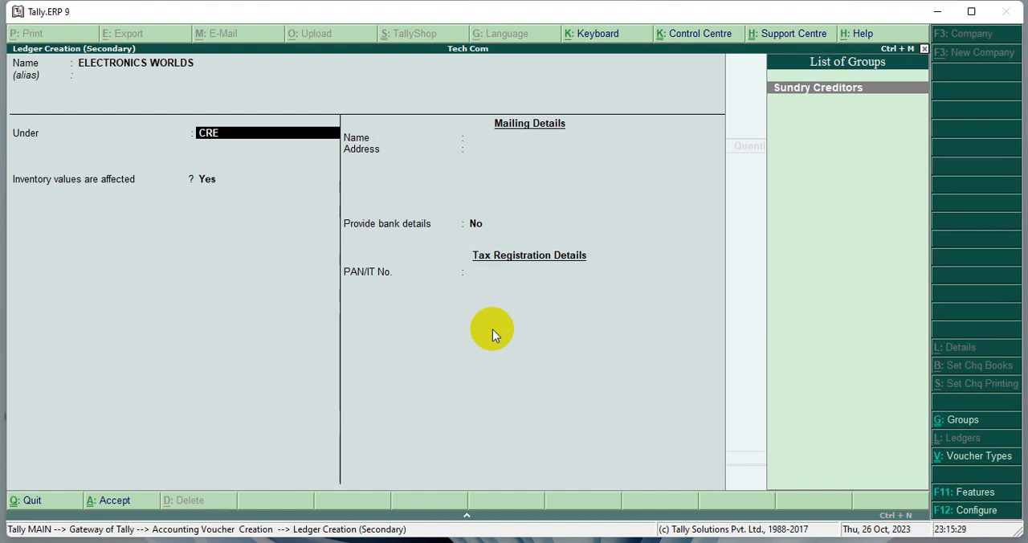
{"action": "key", "text": "Return"}
{"action": "key", "text": "Return"}
{"action": "key", "text": "Return"}
{"action": "key", "text": "Return"}
{"action": "key", "text": "Return"}
{"action": "key", "text": "Return"}
{"action": "key", "text": "Return"}
{"action": "key", "text": "Return"}
{"action": "key", "text": "Return"}
{"action": "key", "text": "Return"}
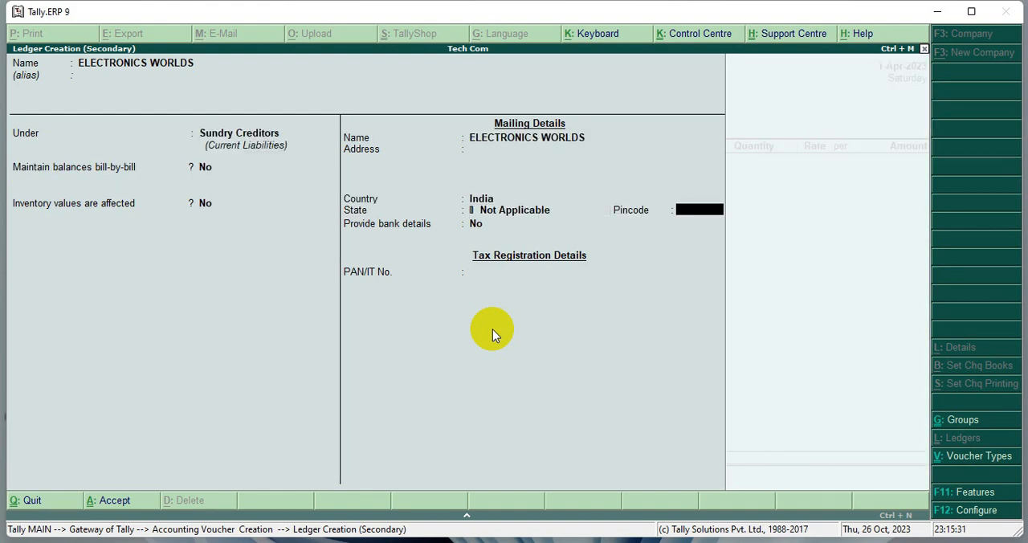
{"action": "key", "text": "Return"}
{"action": "key", "text": "Return"}
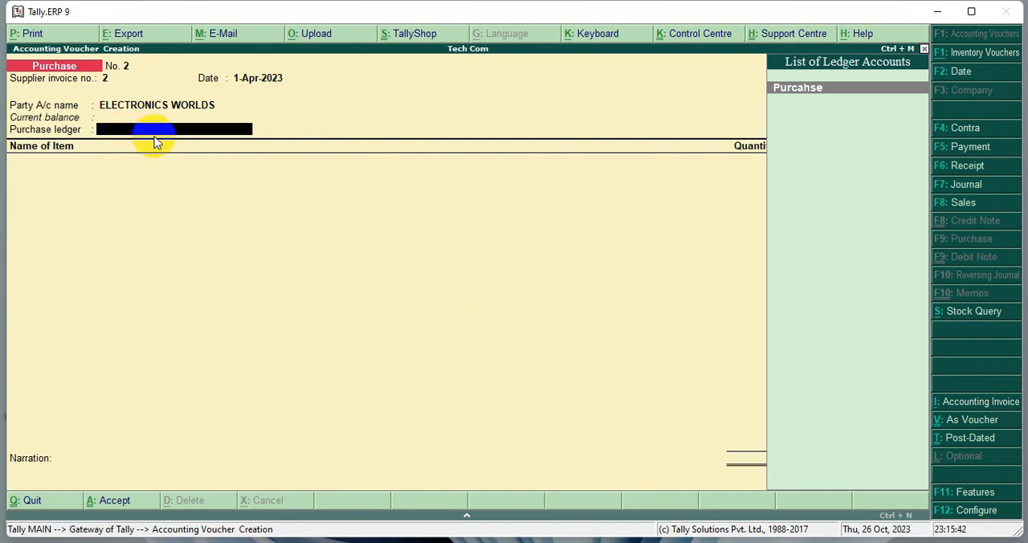
- Set the voucher's purchase ledger to Purcahse and bring up the list of stock items for the first item line
{"action": "left_click", "coordinate": [799, 87]}
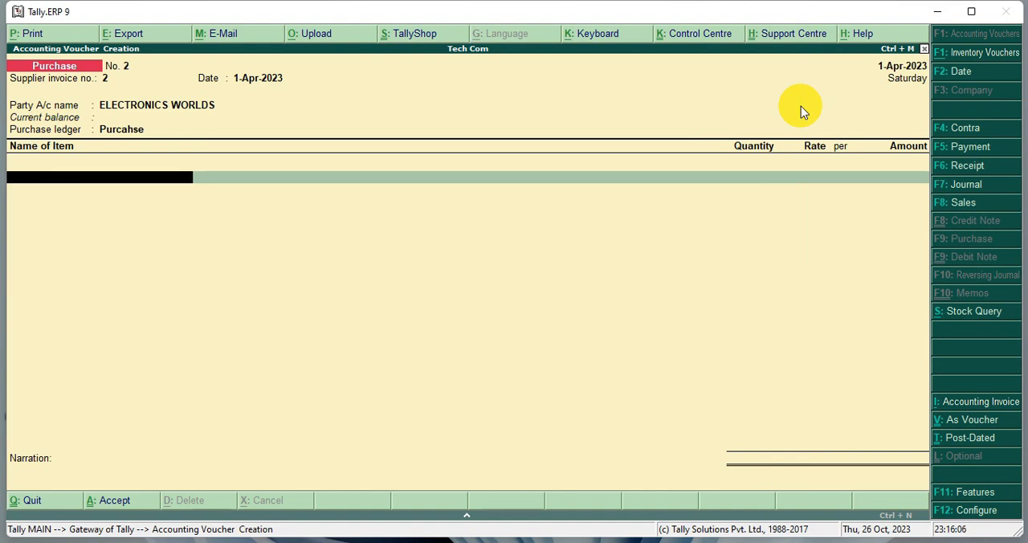
{"action": "key", "text": "space"}
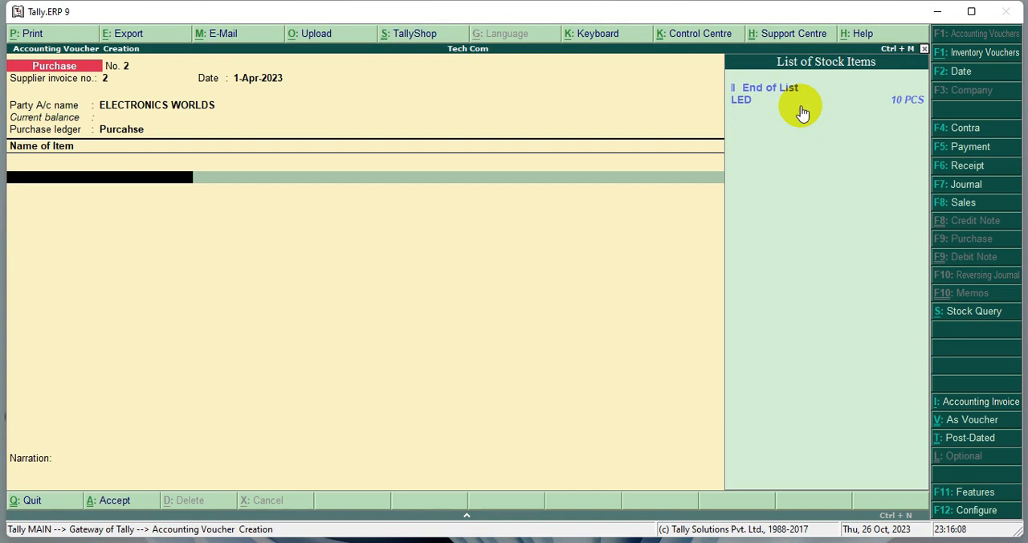
{"action": "mouse_move", "coordinate": [724, 81]}
{"action": "left_mouse_down"}
{"action": "mouse_move", "coordinate": [828, 135]}
{"action": "mouse_move", "coordinate": [929, 165]}
{"action": "left_mouse_up"}
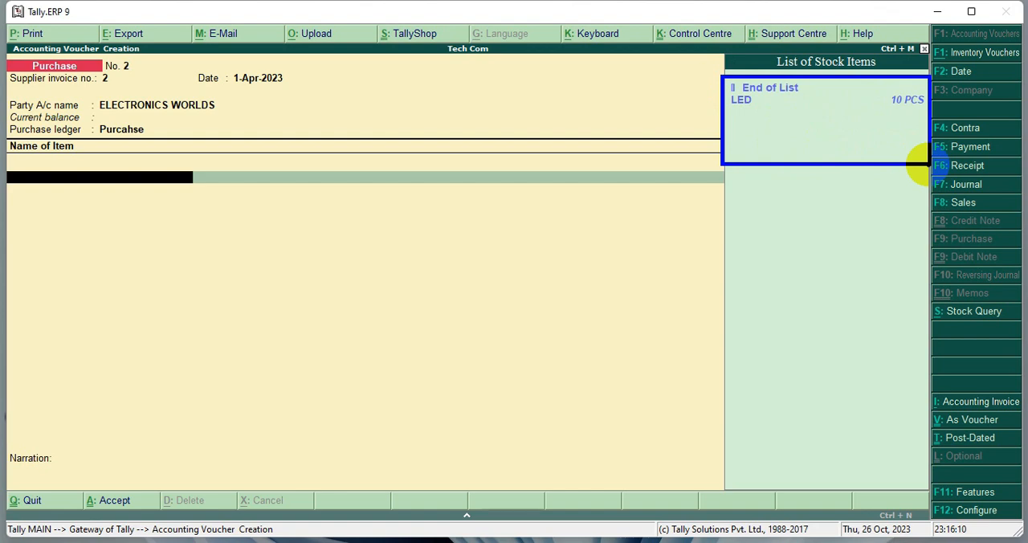
- Create the stock item FRIDGE under Primary with PCS as its unit and save it into the voucher's item line
{"action": "key", "text": "alt+c"}
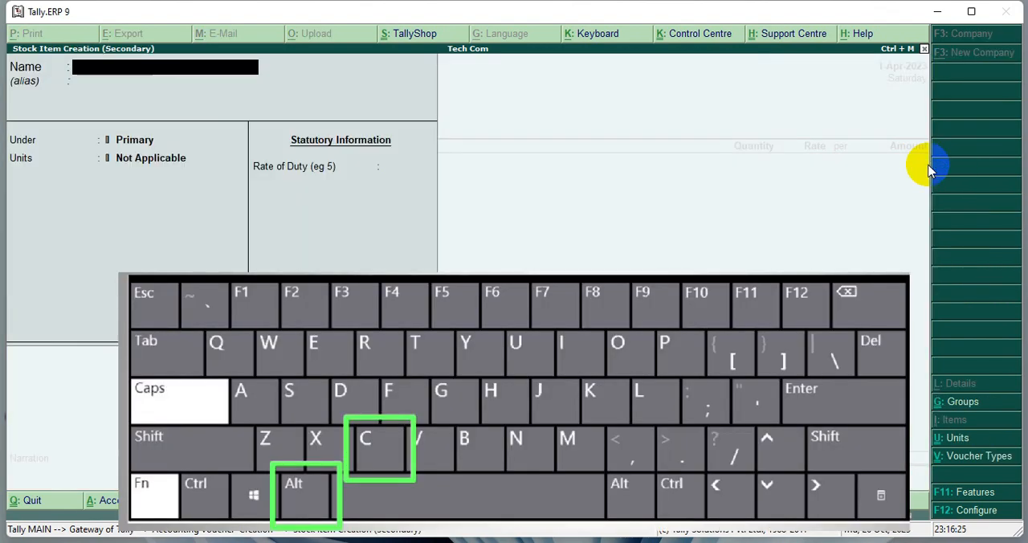
{"action": "type", "text": "FRIDGE"}
{"action": "key", "text": "Return"}
{"action": "key", "text": "Return"}
{"action": "key", "text": "Return"}
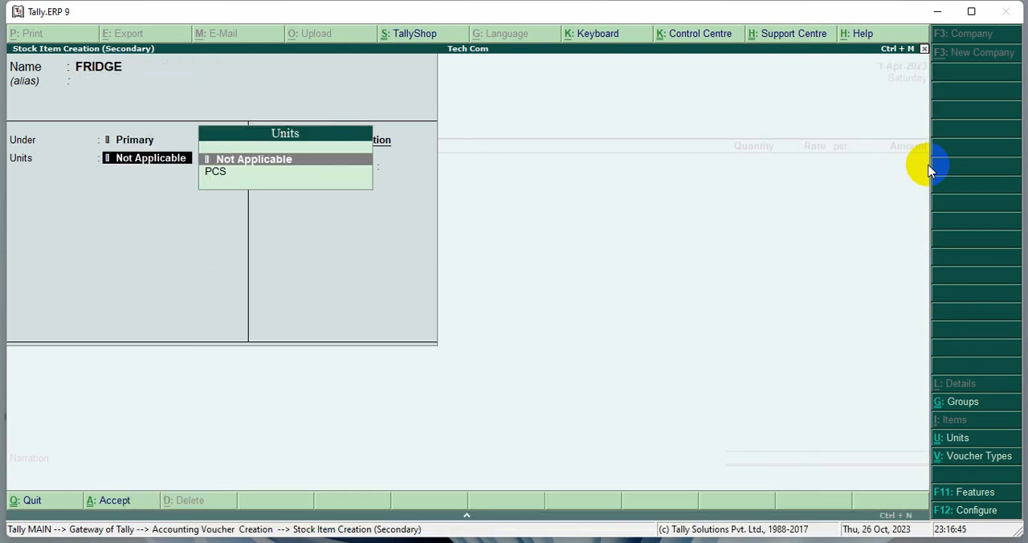
{"action": "key", "text": "Down"}
{"action": "key", "text": "Return"}
{"action": "key", "text": "Return"}
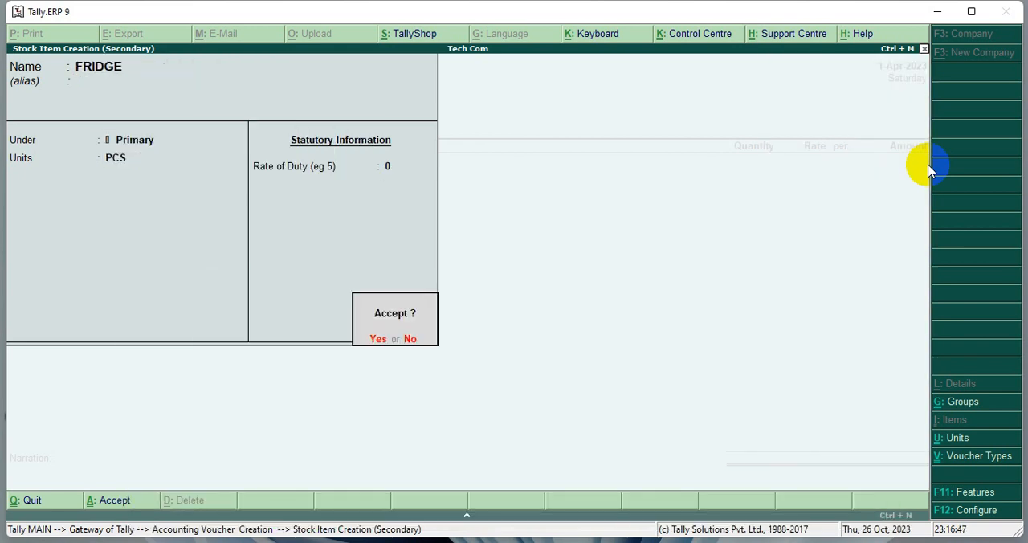
{"action": "key", "text": "Return"}
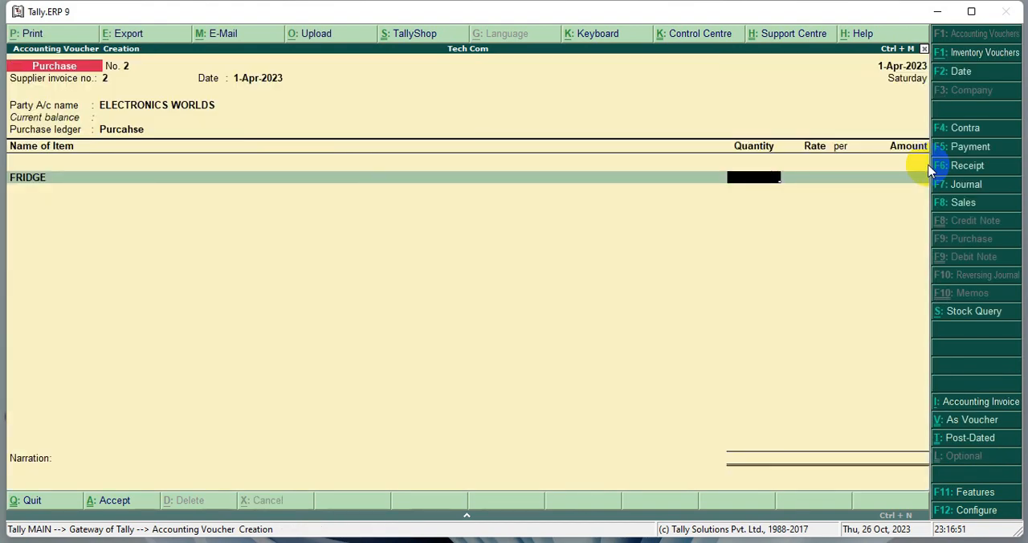
- Enter a quantity of 10 PCS at a rate of 10000 per piece for the FRIDGE item and accept the calculated amount
{"action": "type", "text": "10"}
{"action": "key", "text": "Return"}
{"action": "type", "text": "10000"}
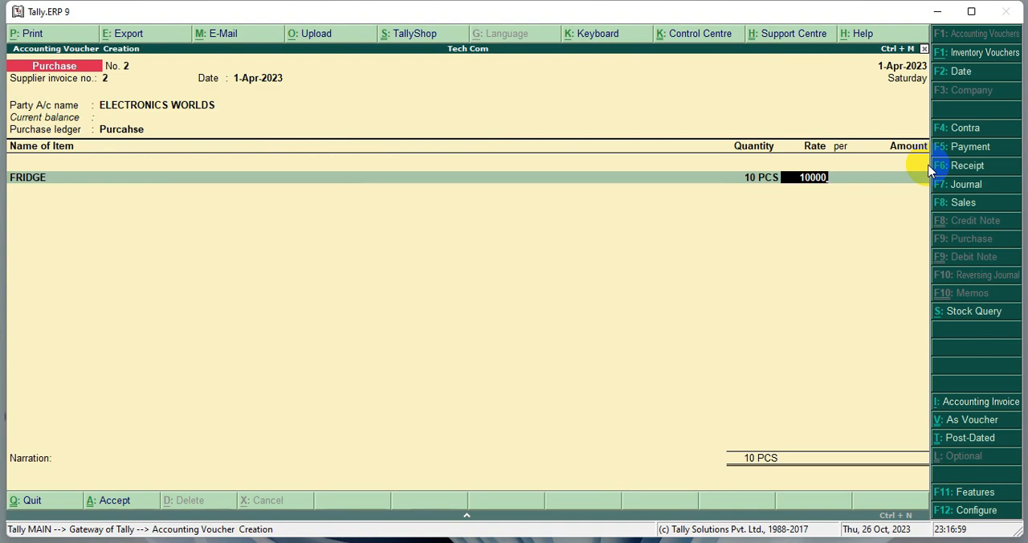
{"action": "key", "text": "Return"}
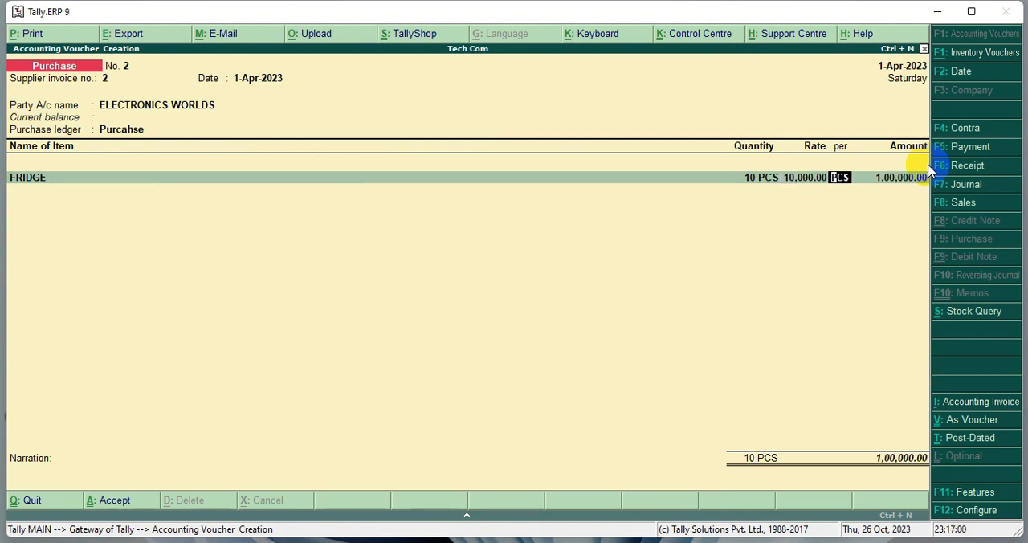
{"action": "key", "text": "Return"}
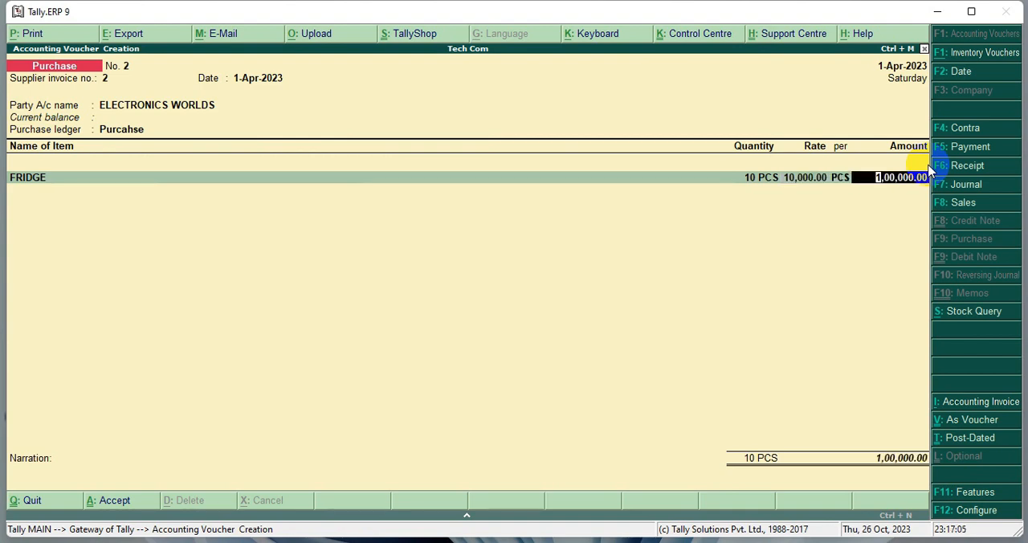
{"action": "key", "text": "Return"}
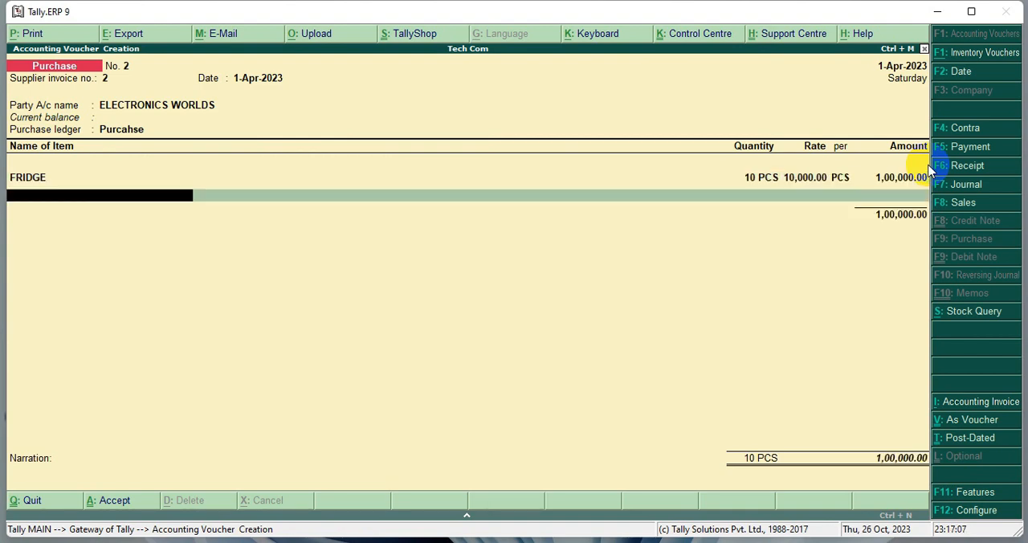
- End the item list and save the FRIDGE purchase voucher without a narration
{"action": "key", "text": "Return"}
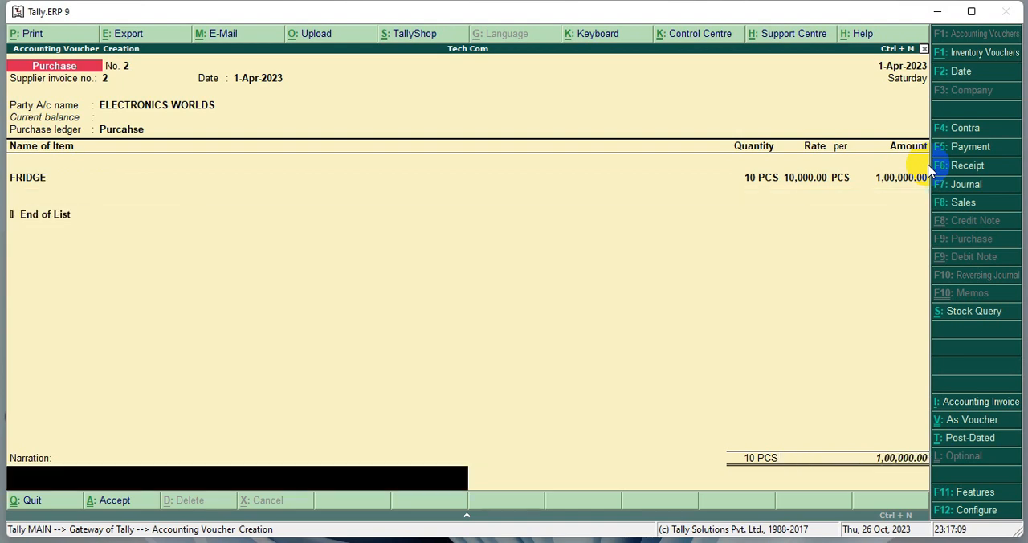
{"action": "key", "text": "Return"}
{"action": "key", "text": "Return"}
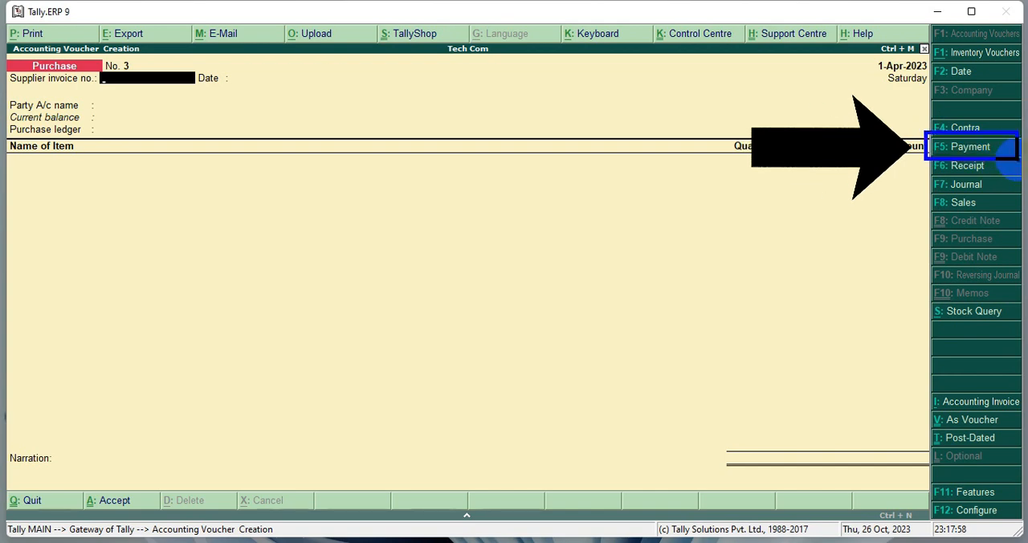
- Start a payment voucher with Cash as the paying account and check its current balance
{"action": "key", "text": "F5"}
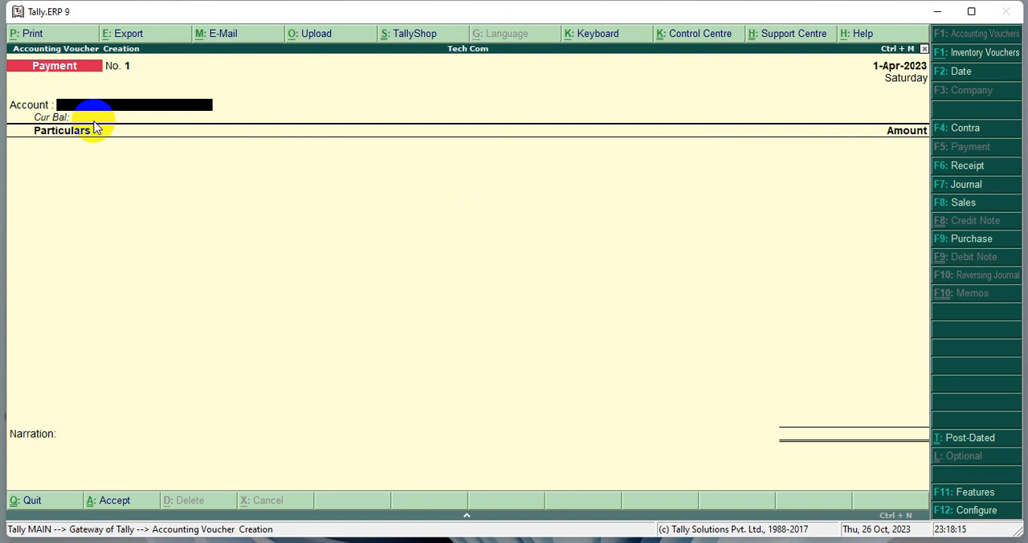
{"action": "type", "text": "C"}
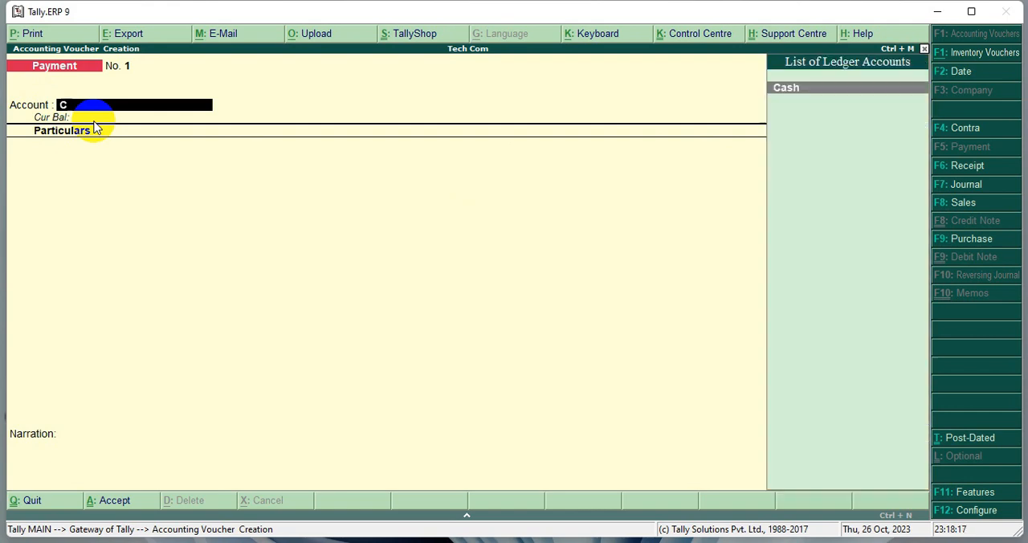
{"action": "key", "text": "Return"}
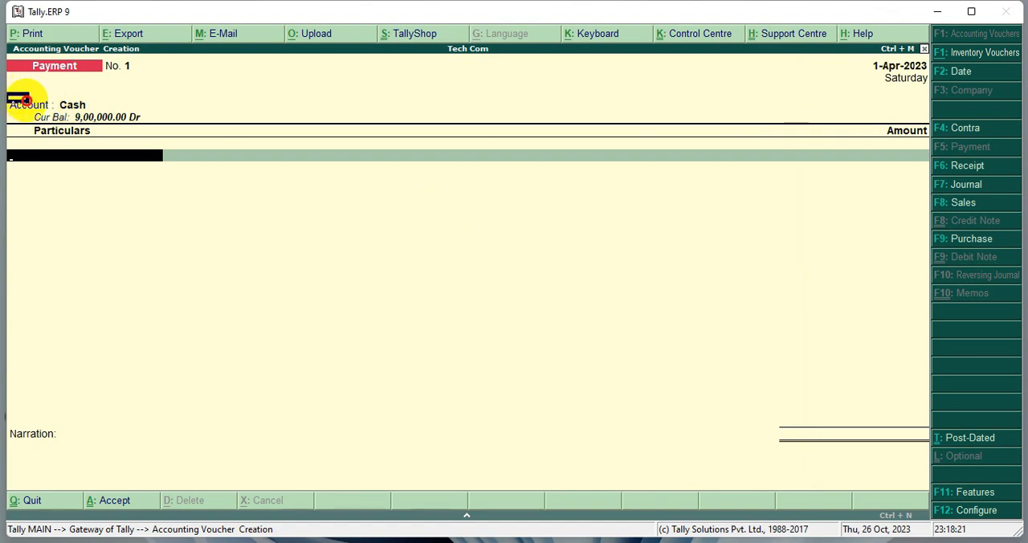
{"action": "left_click_drag", "start_coordinate": [8, 94], "coordinate": [175, 128]}
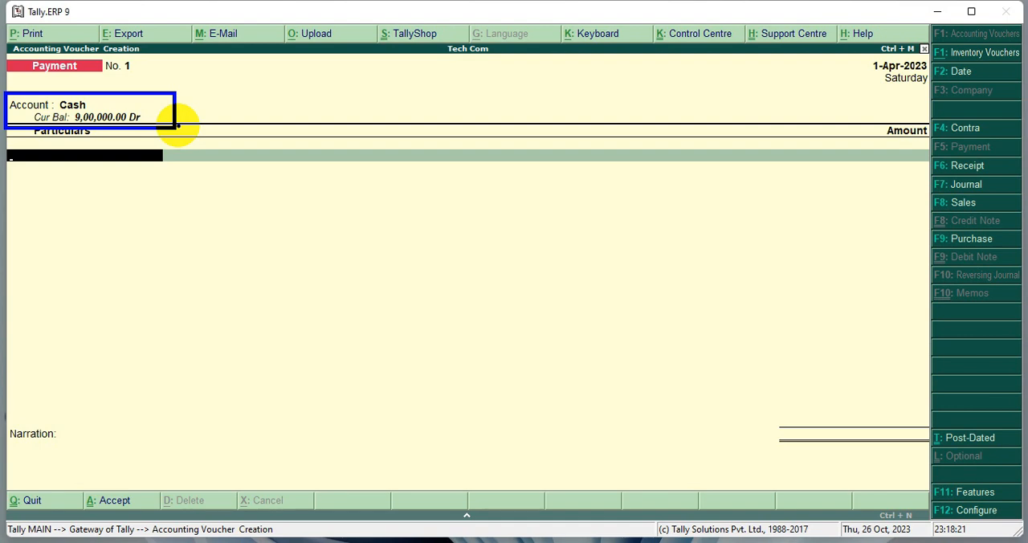
{"action": "key", "text": "Escape"}
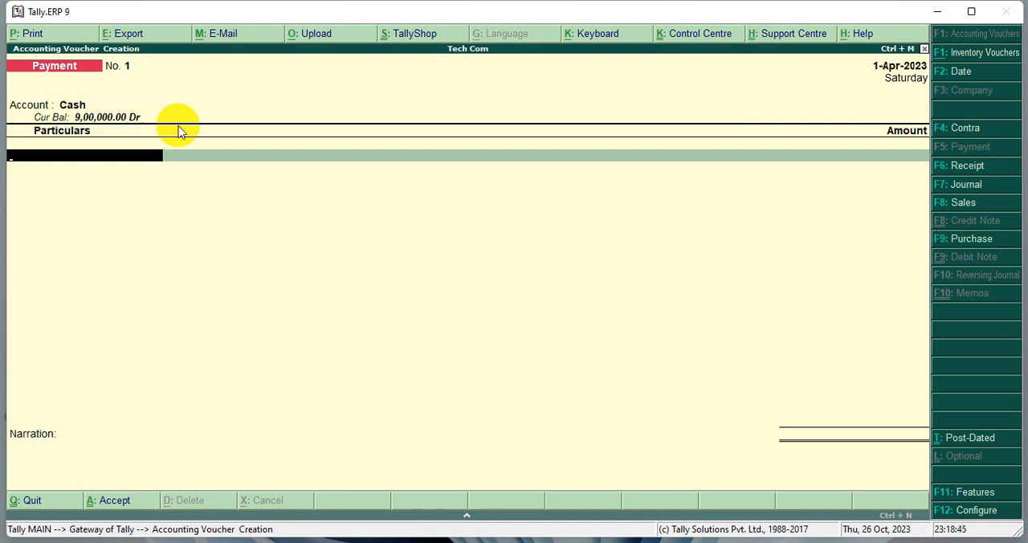
- Add ELECTRONICS WORLDS as the party being paid, check its outstanding balance, and enter a payment amount of 50000
{"action": "type", "text": "E"}
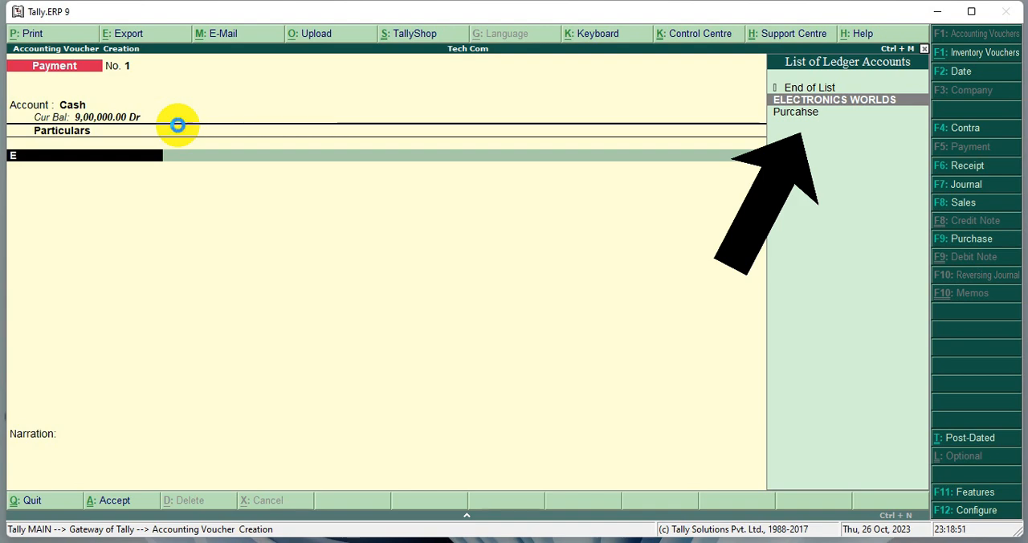
{"action": "key", "text": "Return"}
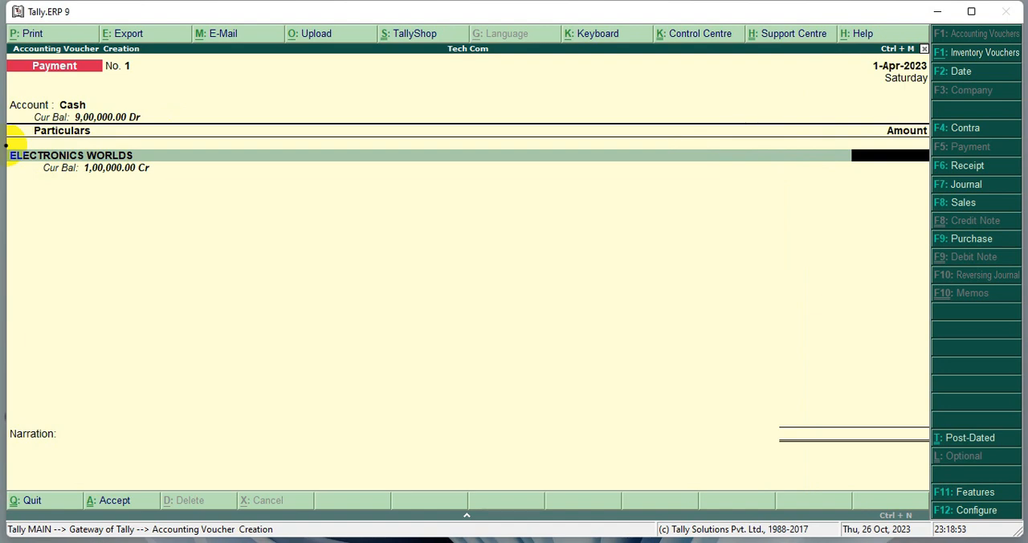
{"action": "mouse_move", "coordinate": [6, 145]}
{"action": "left_mouse_down"}
{"action": "mouse_move", "coordinate": [50, 166]}
{"action": "mouse_move", "coordinate": [191, 185]}
{"action": "left_mouse_up"}
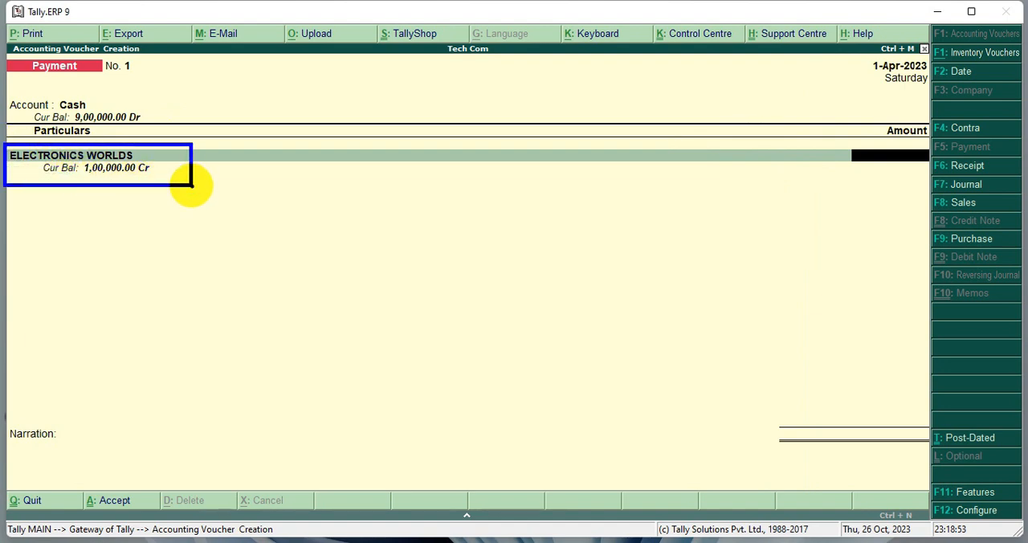
{"action": "key", "text": "r"}
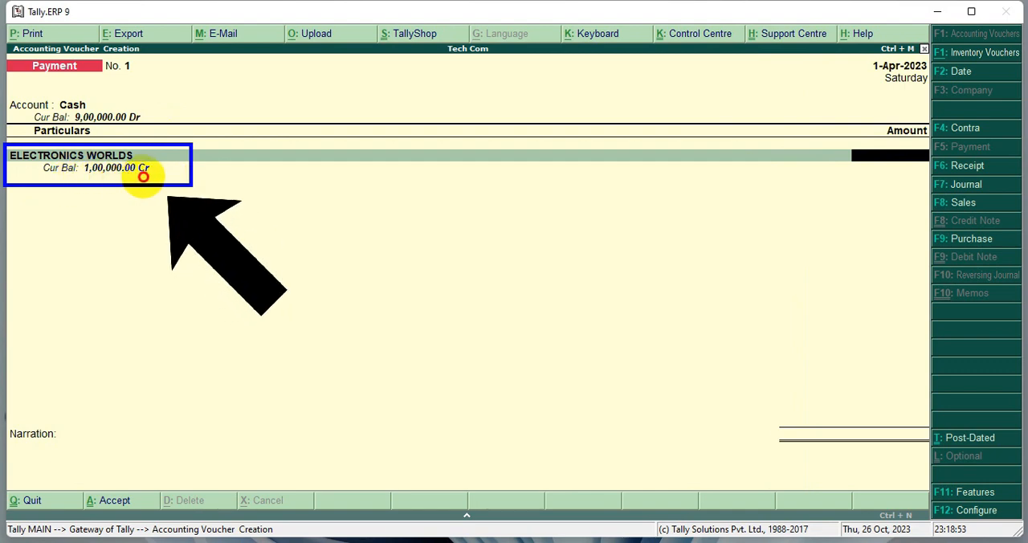
{"action": "left_click_drag", "start_coordinate": [74, 175], "coordinate": [157, 175]}
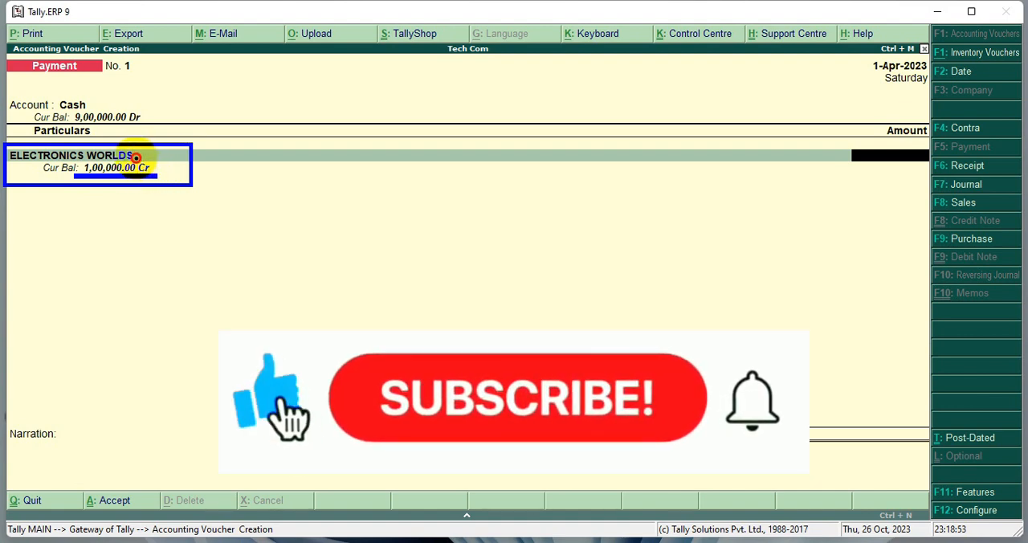
{"action": "left_click_drag", "start_coordinate": [135, 158], "coordinate": [157, 179]}
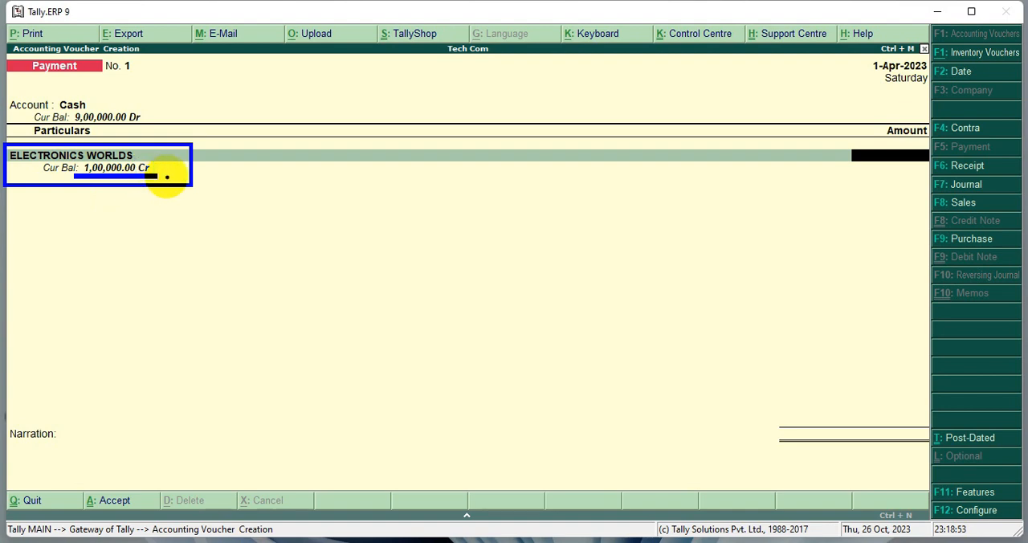
{"action": "type", "text": "5"}
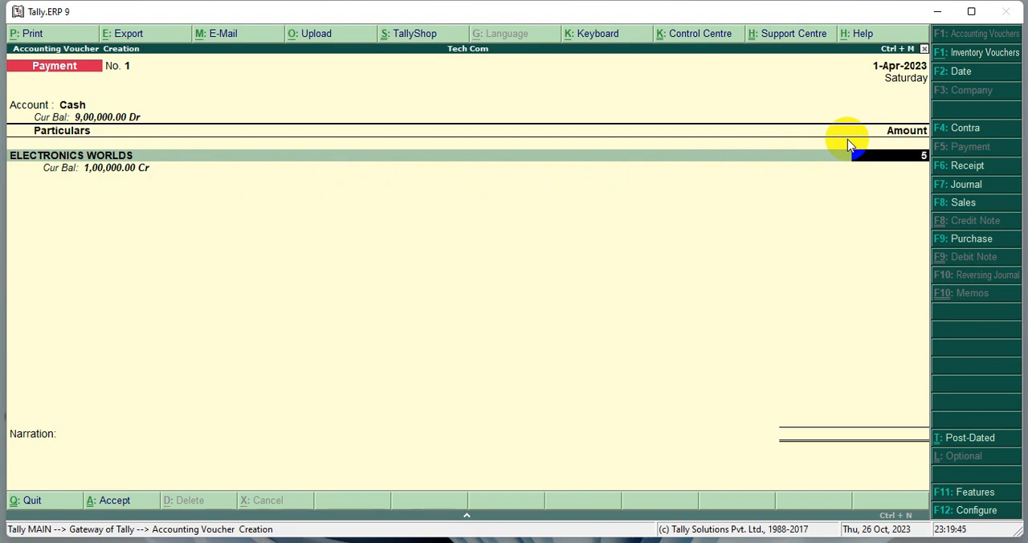
{"action": "type", "text": "0000"}
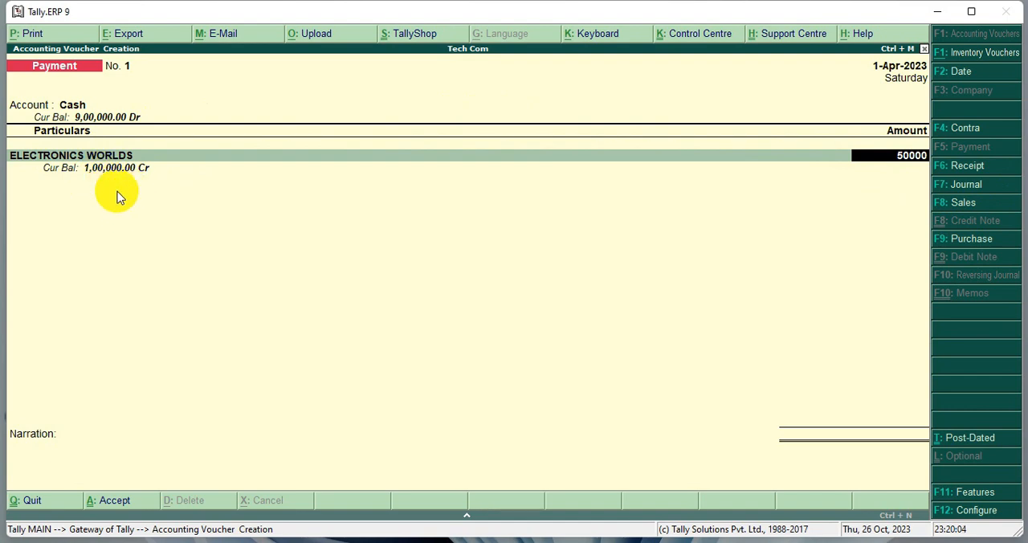
{"action": "left_click_drag", "start_coordinate": [867, 170], "coordinate": [905, 169]}
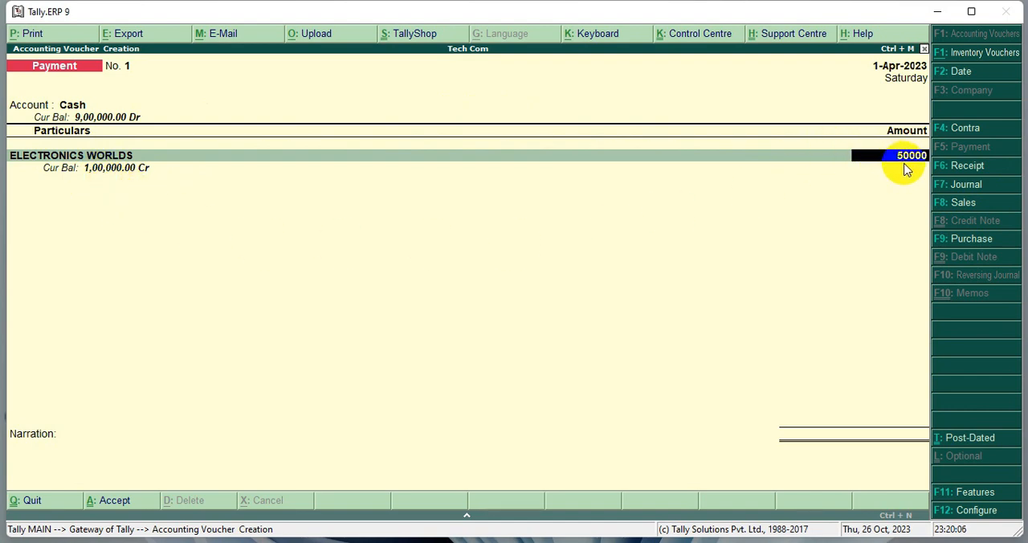
{"action": "key", "text": "Return"}
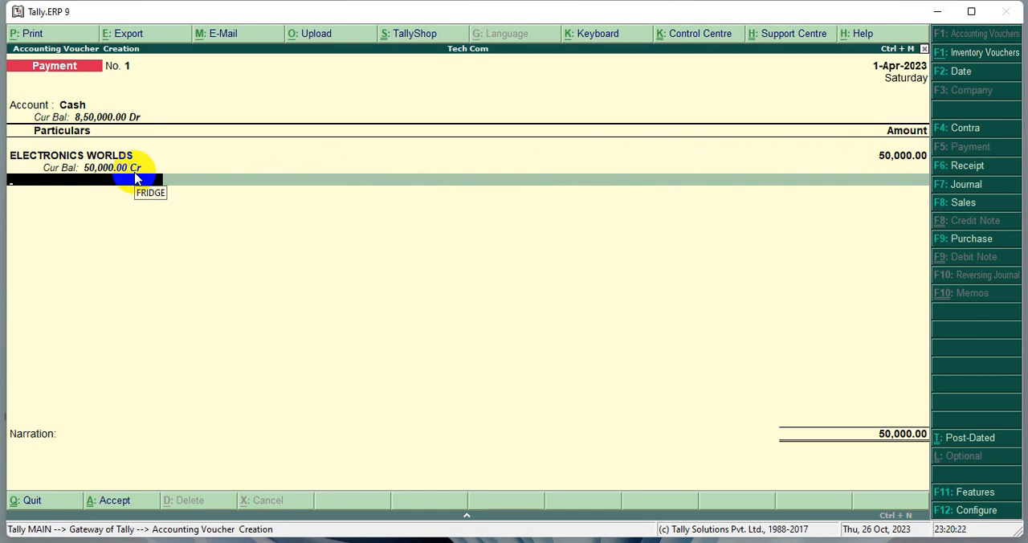
- Finish the particulars of the ELECTRONICS WORLDS payment and save the voucher without a narration
{"action": "key", "text": "Return"}
{"action": "key", "text": "Return"}
{"action": "key", "text": "Return"}
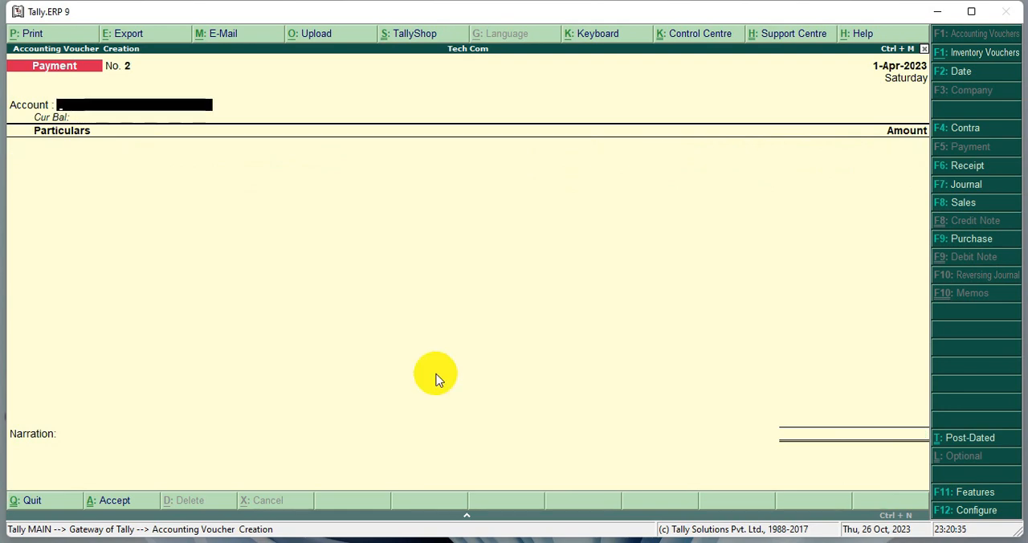
- Enter a payment of 50000 from Cash to ELECTRONICS WORLDS in the new payment voucher, checking both current balances
{"action": "type", "text": "C"}
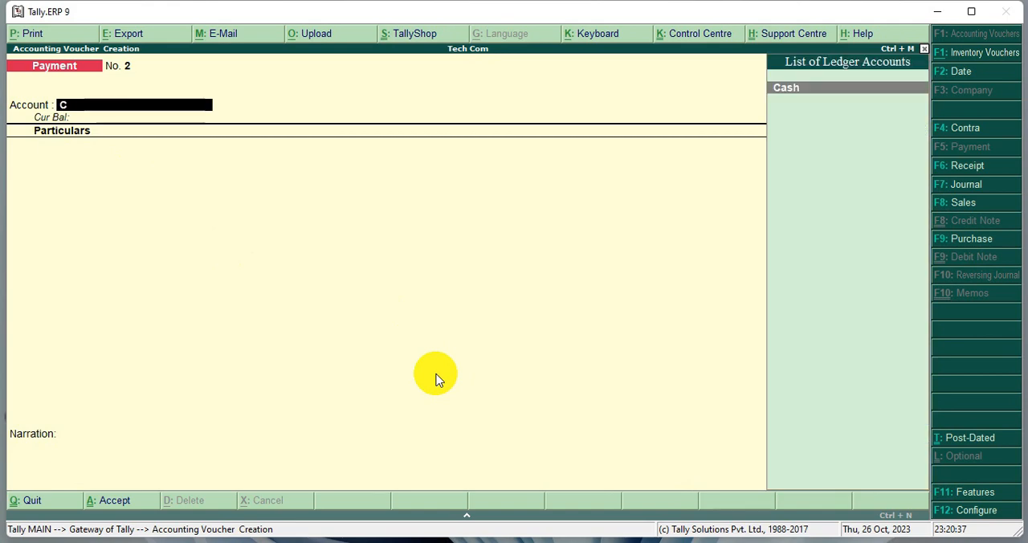
{"action": "key", "text": "Return"}
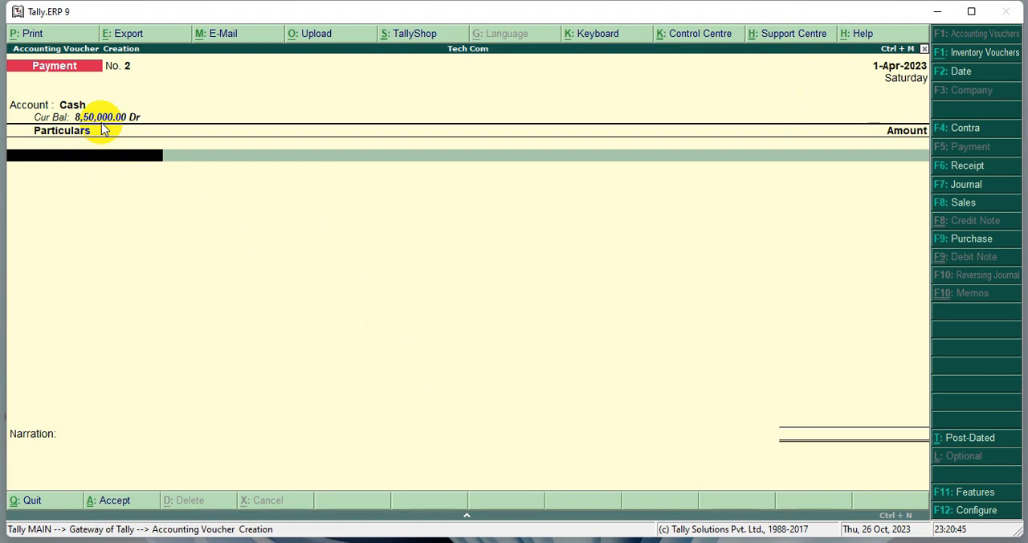
{"action": "type", "text": "E"}
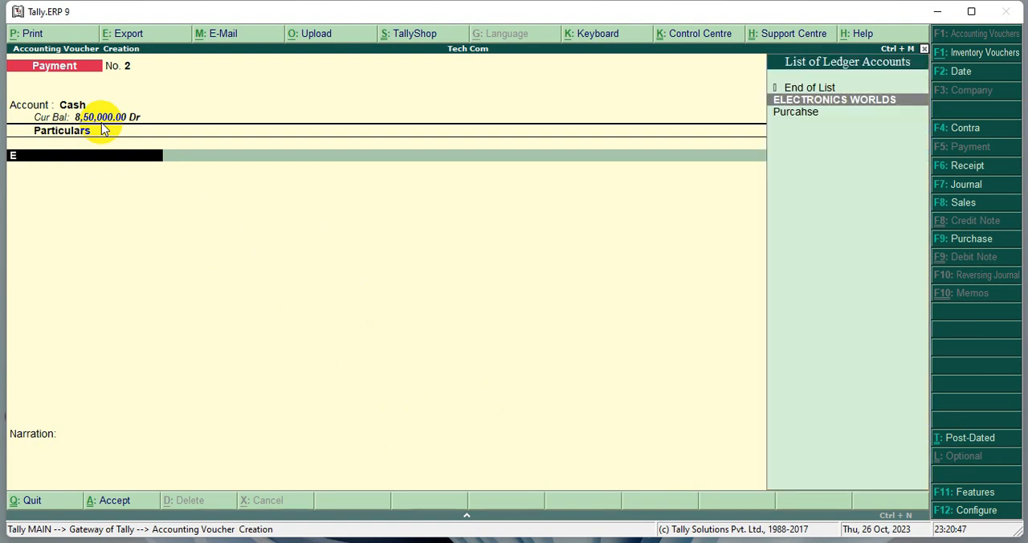
{"action": "key", "text": "Return"}
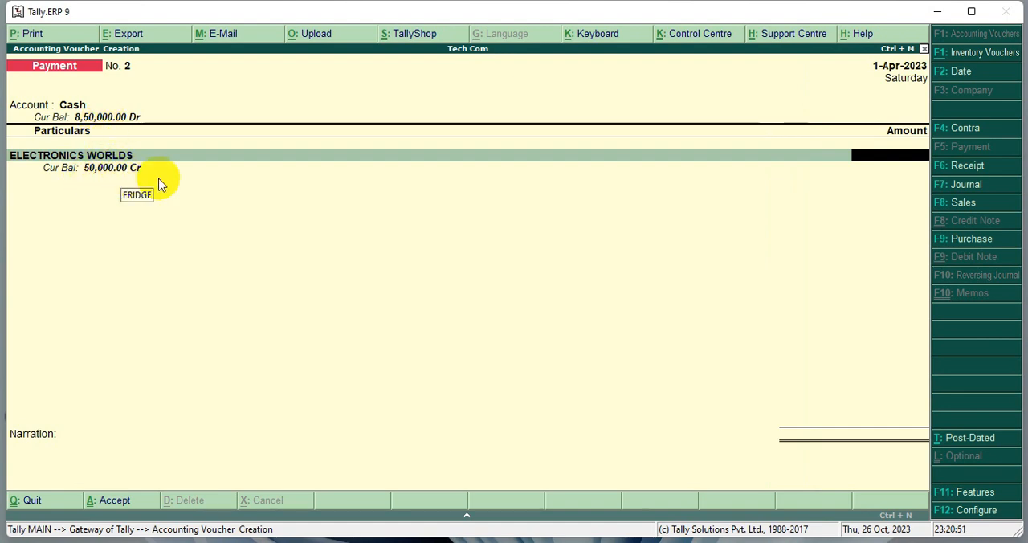
{"action": "left_click", "coordinate": [858, 158]}
{"action": "type", "text": "5"}
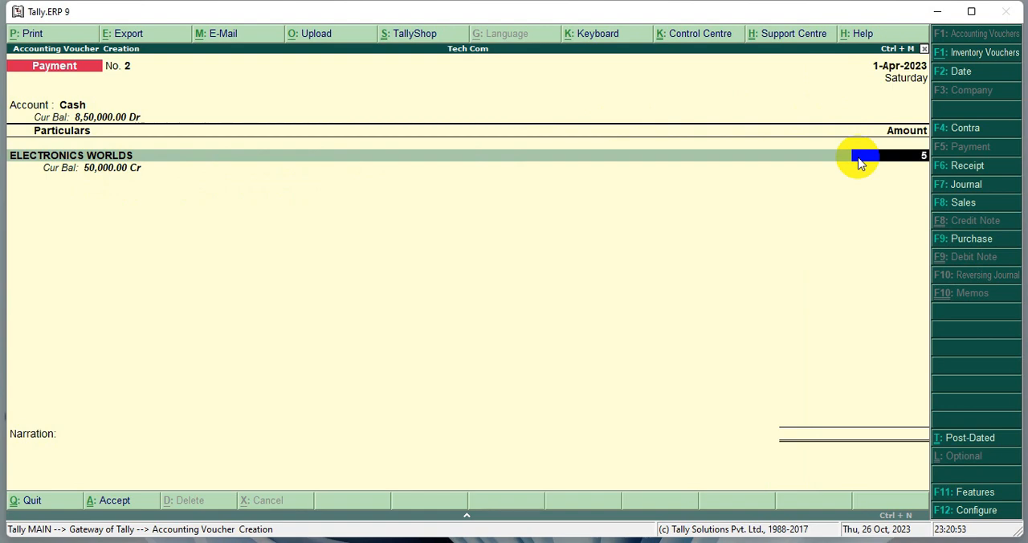
{"action": "type", "text": "0000"}
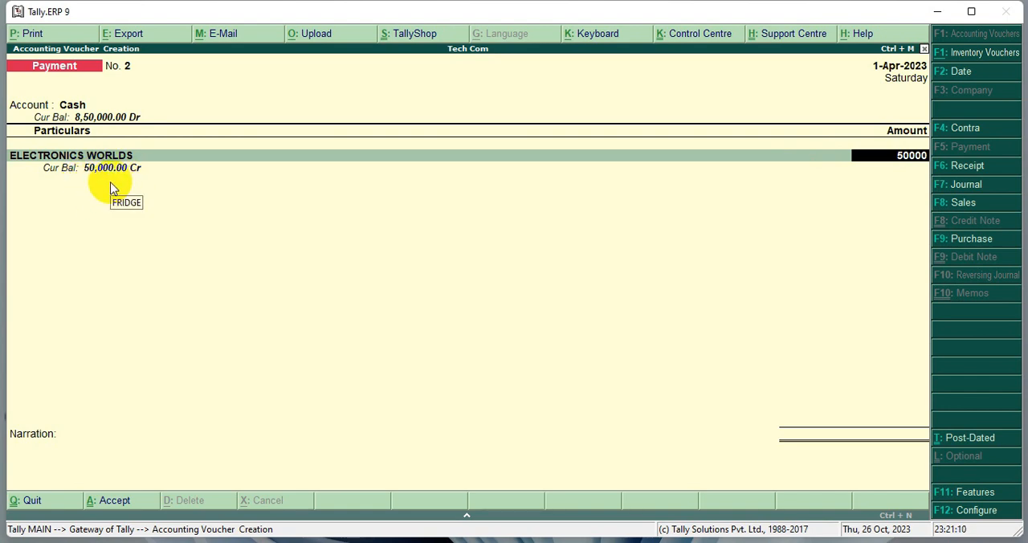
{"action": "key", "text": "Return"}
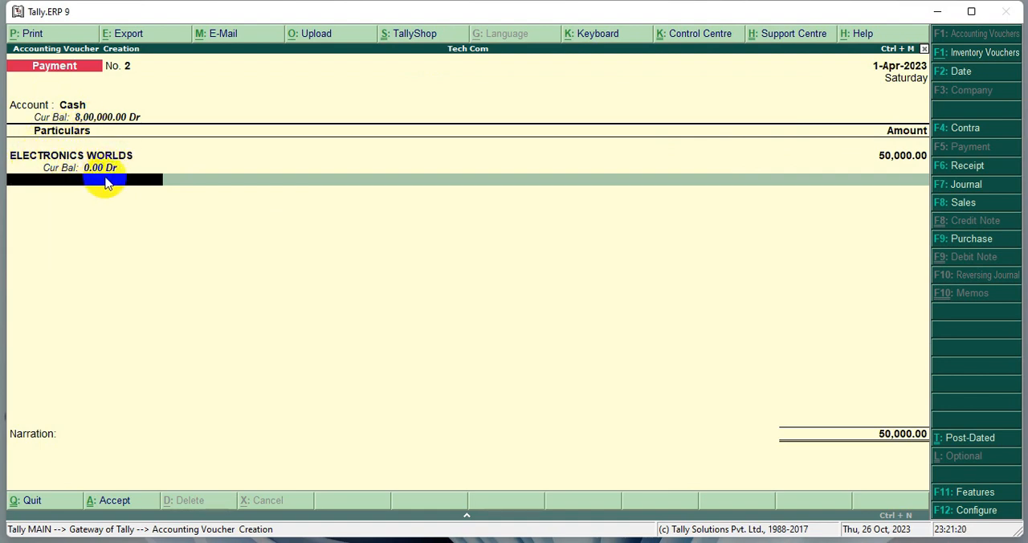
- End the particulars of the second ELECTRONICS WORLDS payment and save the voucher without a narration
{"action": "key", "text": "Return"}
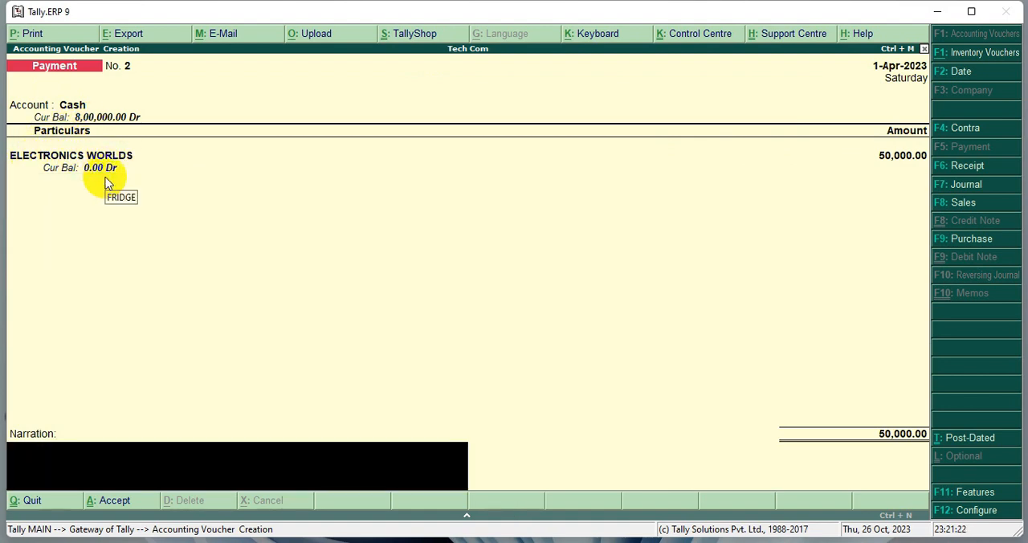
{"action": "key", "text": "Return"}
{"action": "key", "text": "Return"}
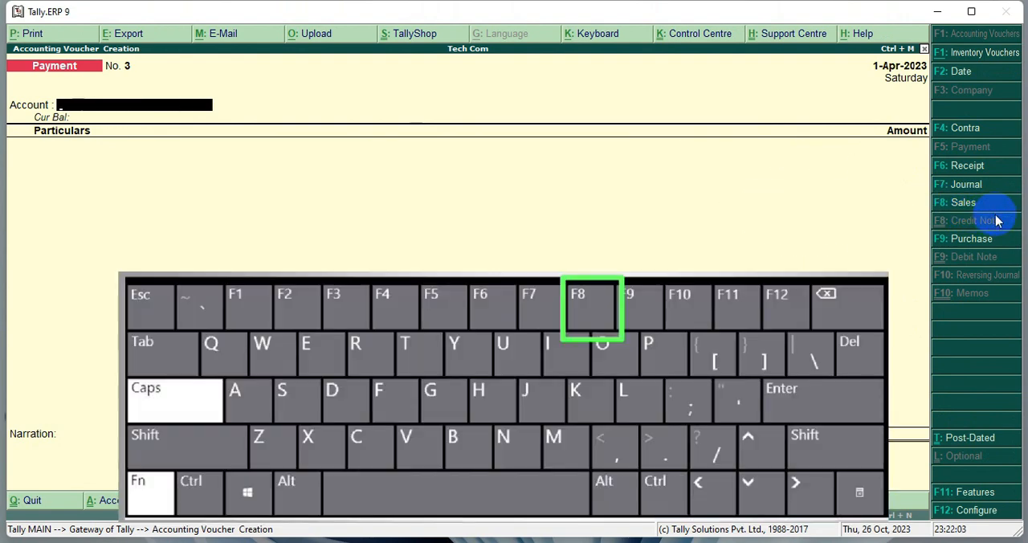
- Start a sales voucher with reference number 101 and Cash as the party account
{"action": "key", "text": "F8"}
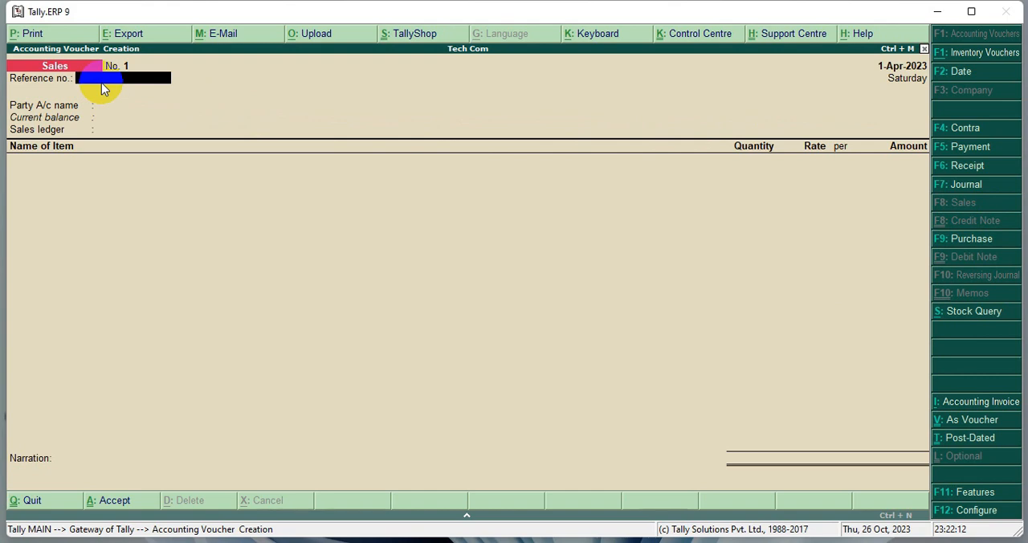
{"action": "type", "text": "101"}
{"action": "key", "text": "Return"}
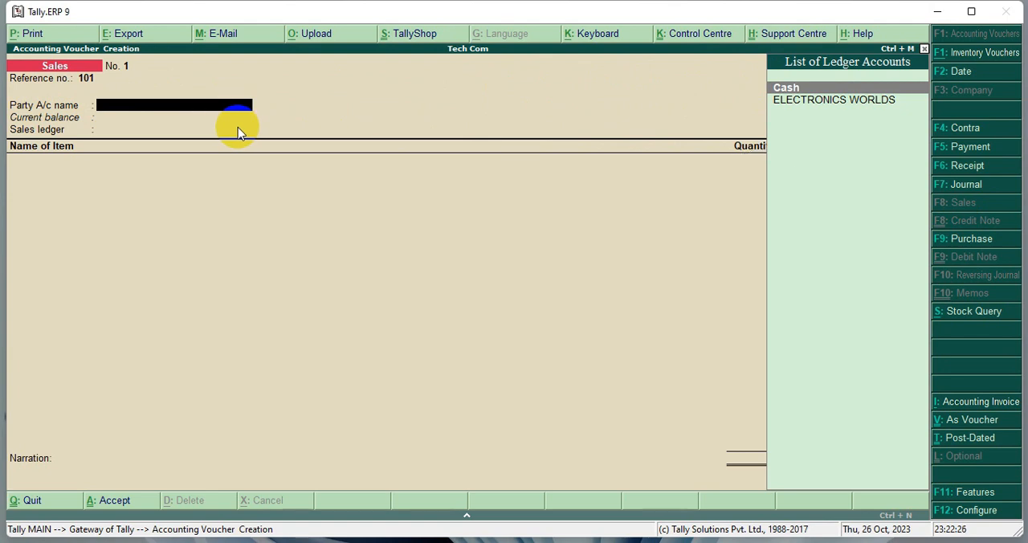
{"action": "key", "text": "Return"}
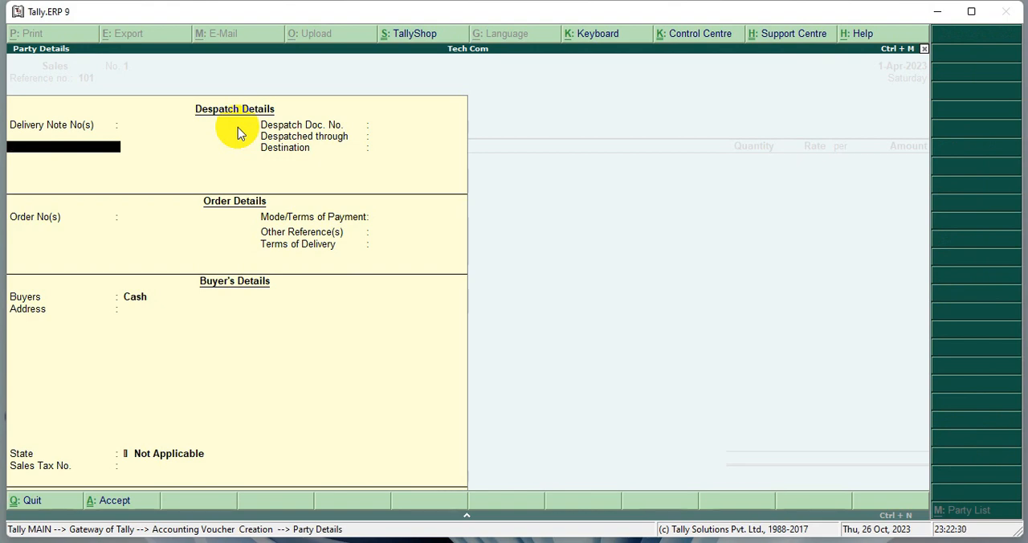
- Accept the party details for the cash sale, leaving the despatch, order and buyer's address fields blank
{"action": "key", "text": "Return"}
{"action": "key", "text": "Return"}
{"action": "key", "text": "Return"}
{"action": "key", "text": "Return"}
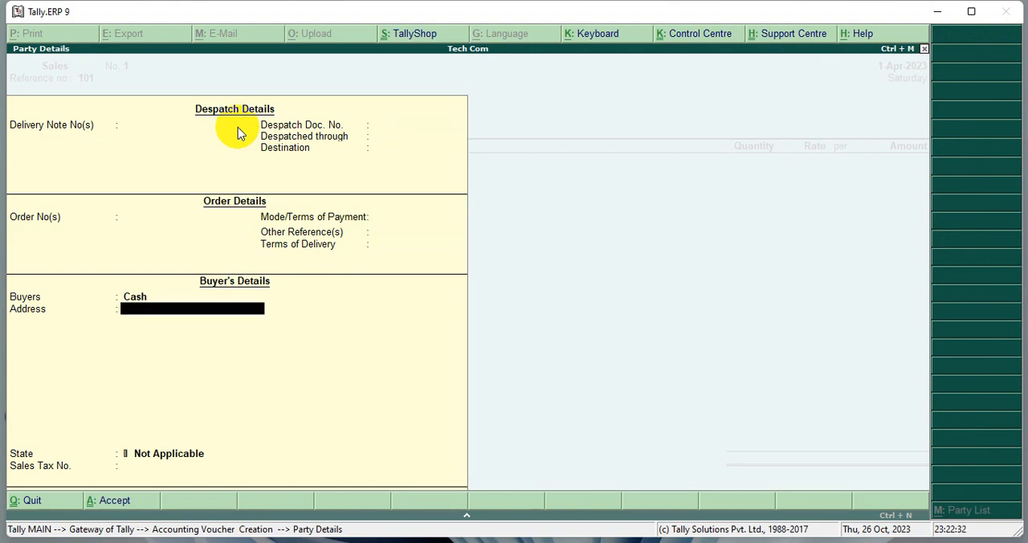
{"action": "key", "text": "Return"}
{"action": "key", "text": "Return"}
{"action": "key", "text": "Return"}
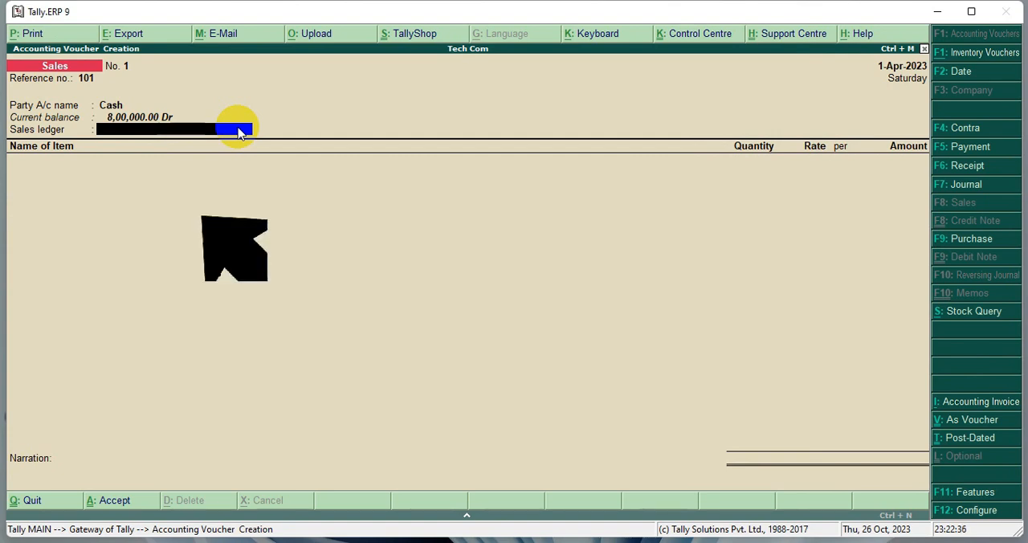
- Create a sales ledger named SALES under Sales Accounts from within the voucher, keeping inventory values affected
{"action": "left_click_drag", "start_coordinate": [8, 122], "coordinate": [272, 139]}
{"action": "key", "text": "Escape"}
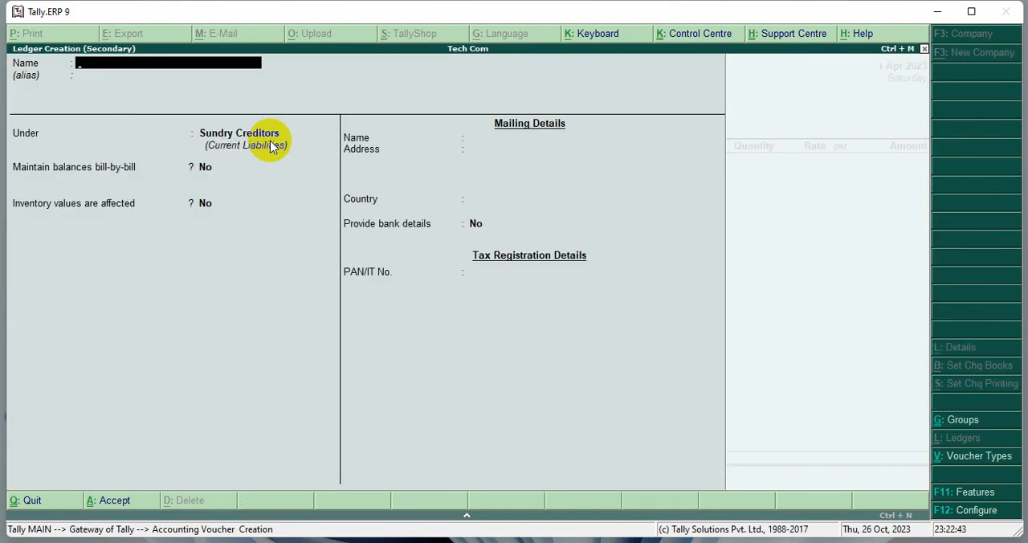
{"action": "key", "text": "alt+c"}
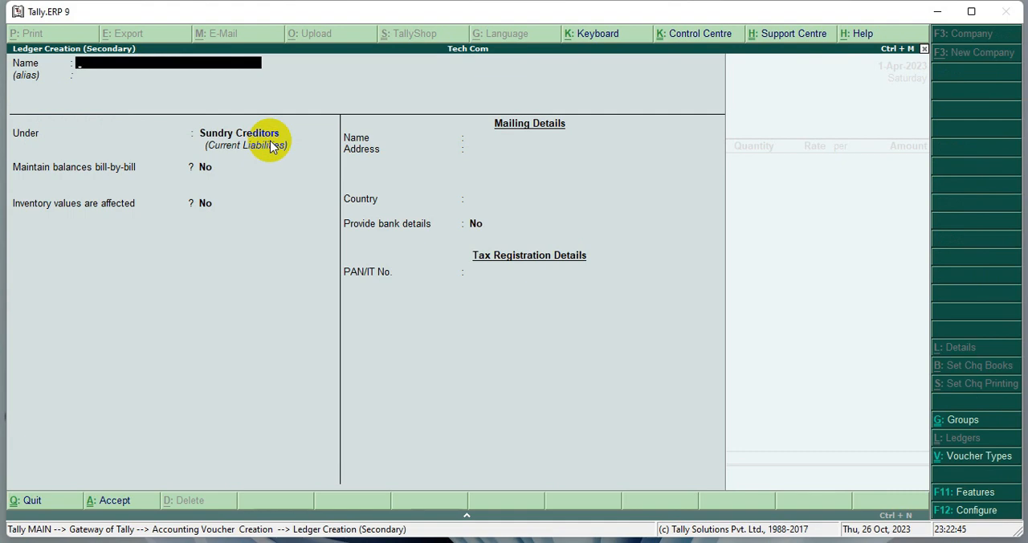
{"action": "type", "text": "SALES"}
{"action": "key", "text": "Return"}
{"action": "key", "text": "Return"}
{"action": "type", "text": "S"}
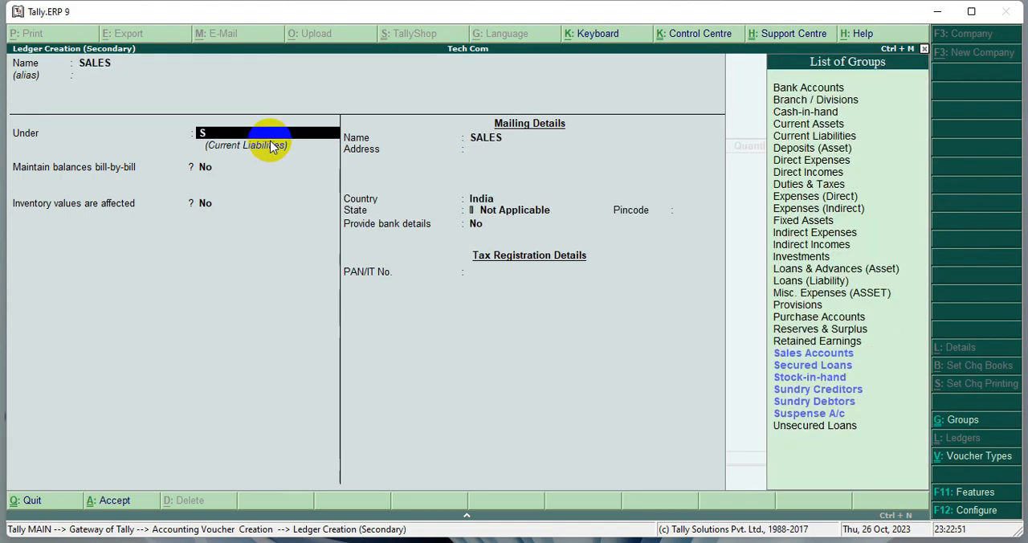
{"action": "type", "text": "A"}
{"action": "key", "text": "Return"}
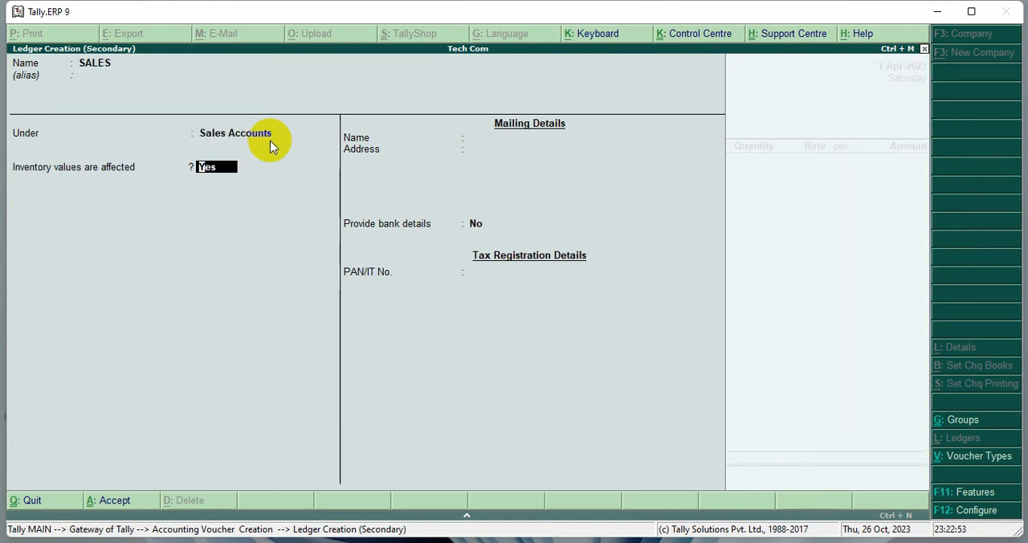
{"action": "key", "text": "Return"}
{"action": "key", "text": "Return"}
{"action": "key", "text": "Return"}
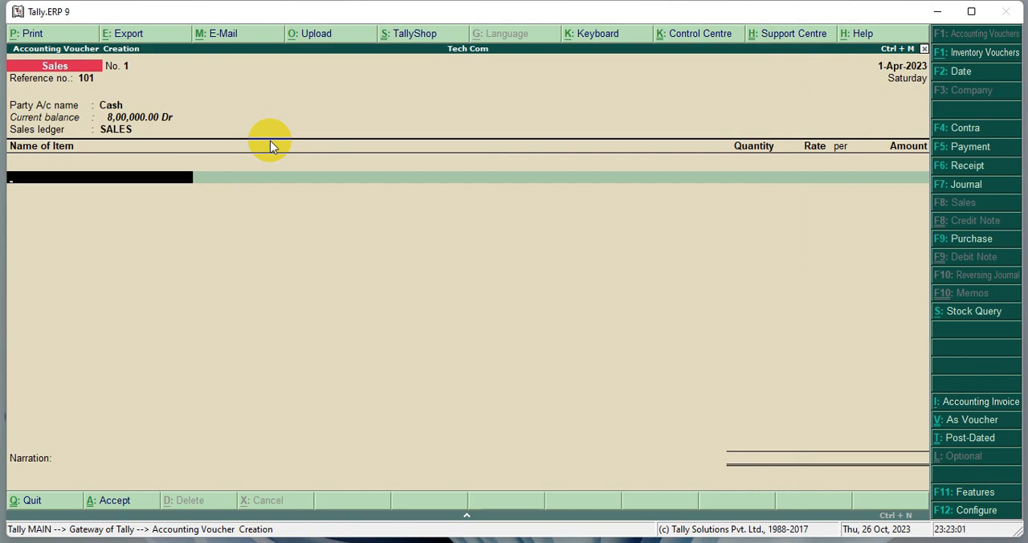
- Check the quantities of the available stock items and add LED as the item sold
{"action": "key", "text": "space"}
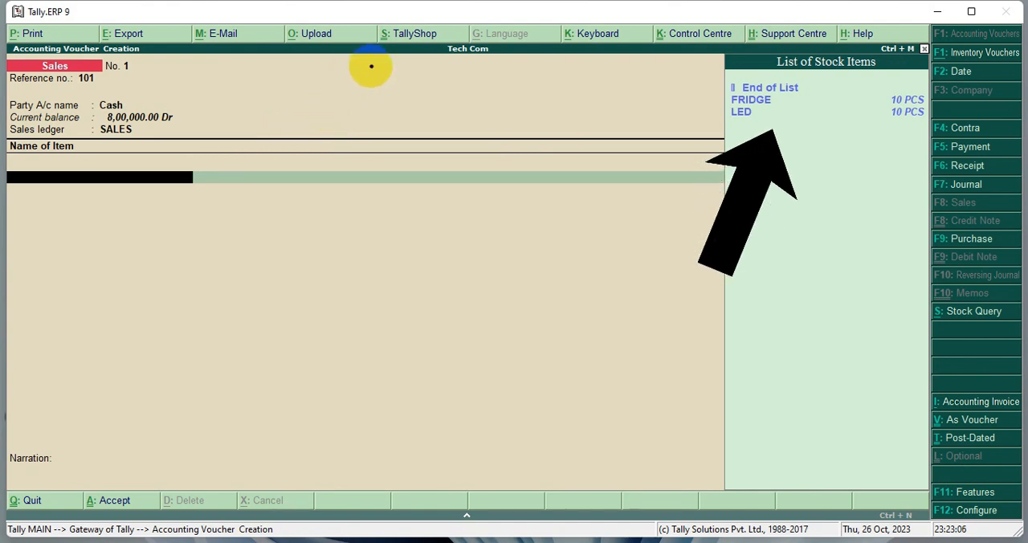
{"action": "mouse_move", "coordinate": [710, 77]}
{"action": "left_mouse_down"}
{"action": "mouse_move", "coordinate": [789, 126]}
{"action": "mouse_move", "coordinate": [940, 148]}
{"action": "left_mouse_up"}
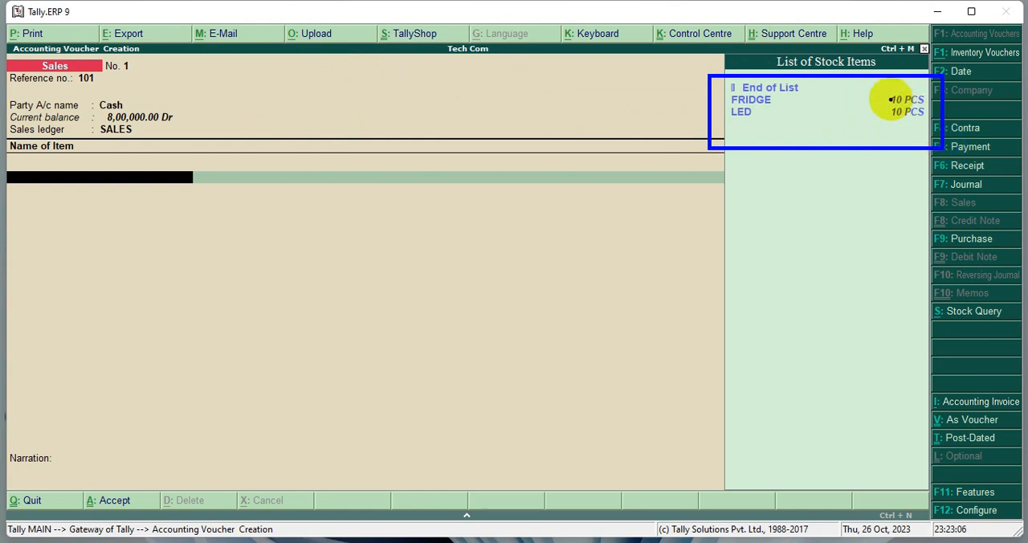
{"action": "left_click_drag", "start_coordinate": [881, 89], "coordinate": [933, 127]}
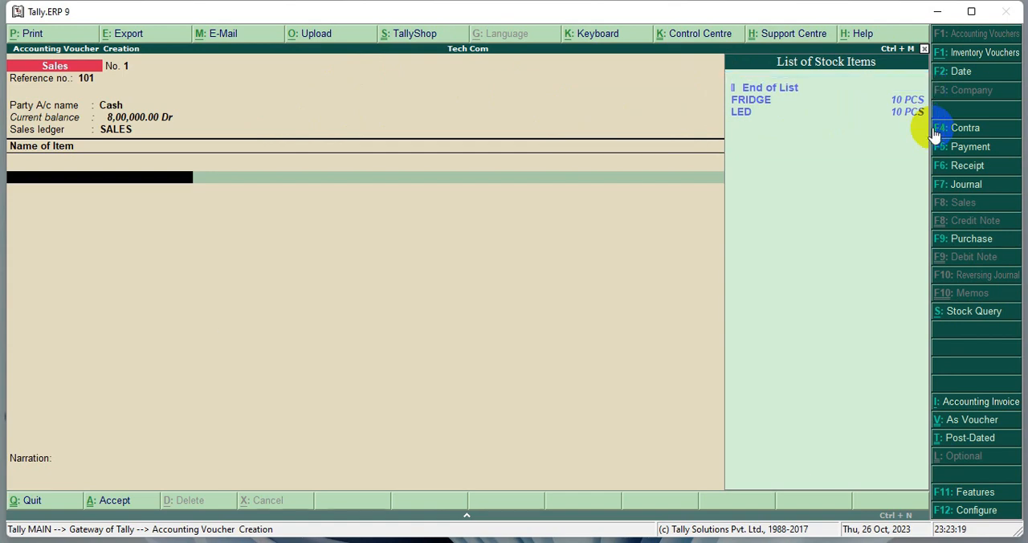
{"action": "key", "text": "Down"}
{"action": "key", "text": "Down"}
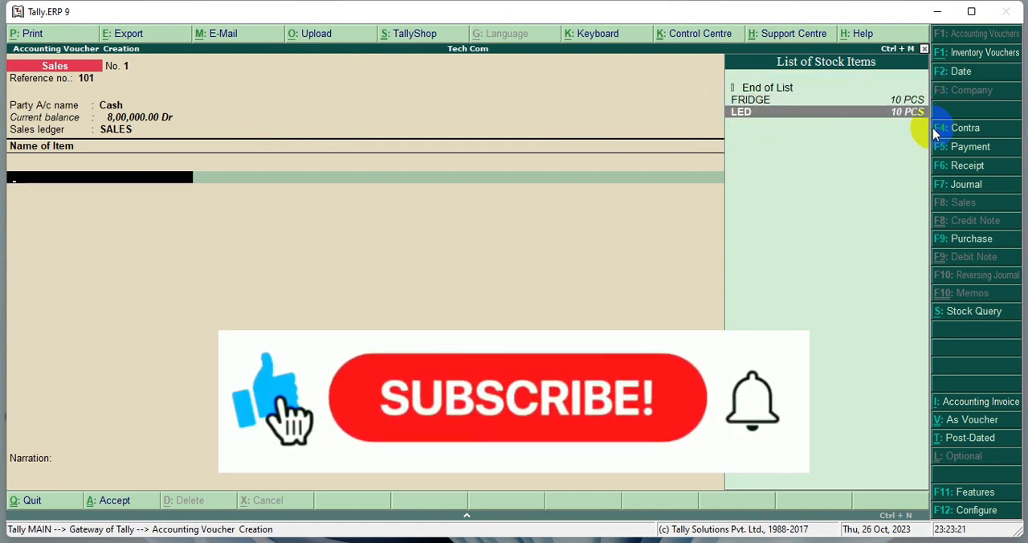
{"action": "key", "text": "Return"}
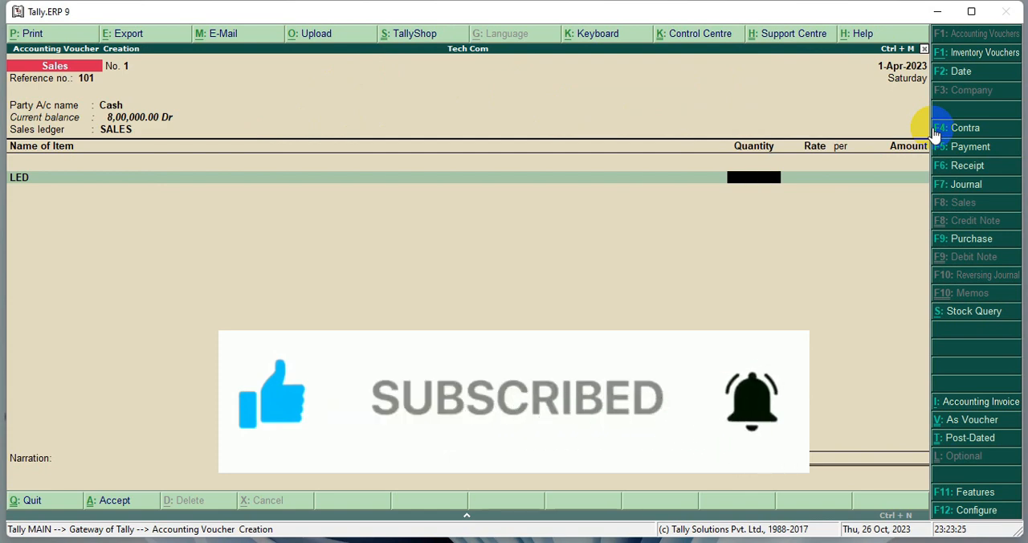
- Set the LED sale to a quantity of 5 PCS at a rate of 20000 per piece
{"action": "type", "text": "5"}
{"action": "key", "text": "Return"}
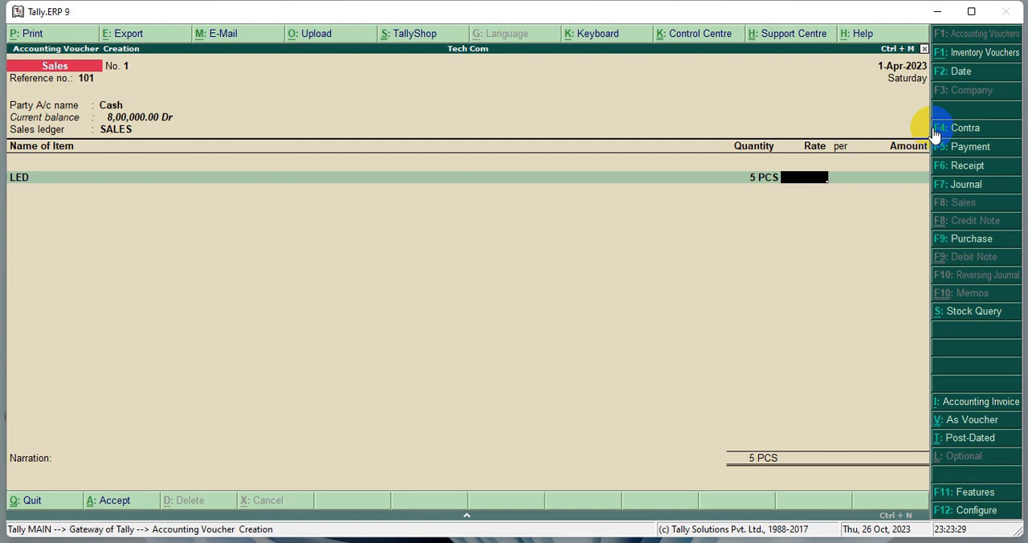
{"action": "type", "text": "20000"}
{"action": "key", "text": "Return"}
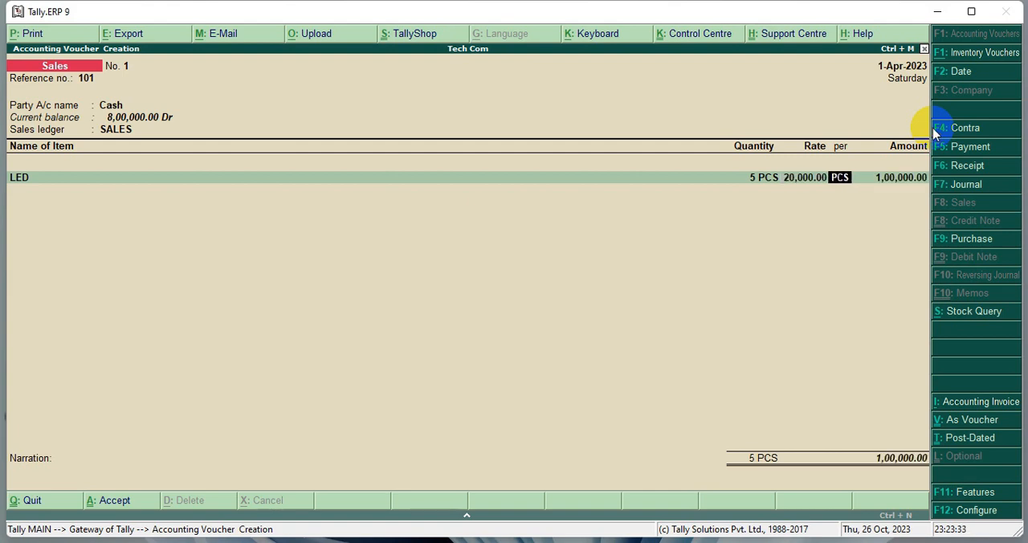
{"action": "key", "text": "Return"}
{"action": "key", "text": "Return"}
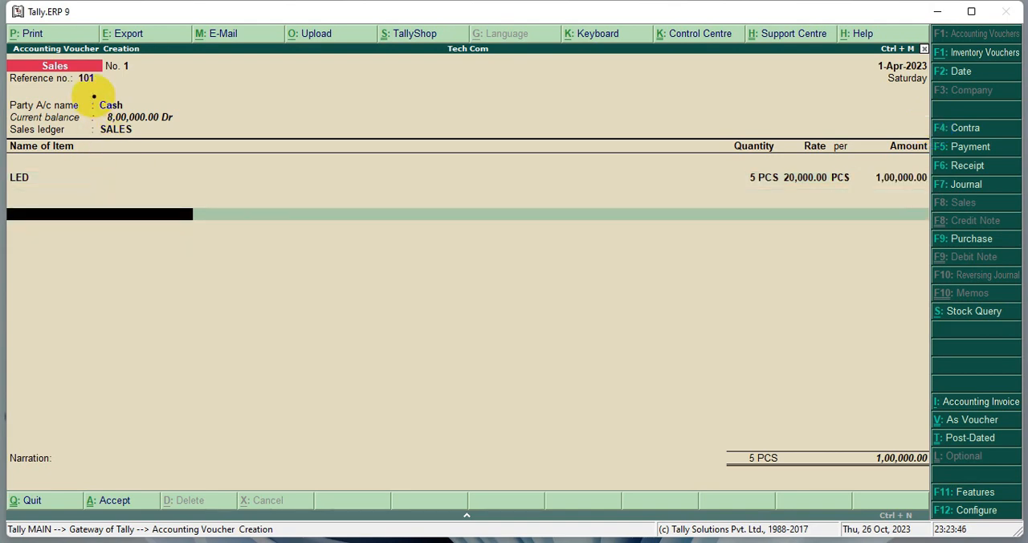
- Compare the cash balance with the LED sale amount, end the item list, and save the sales voucher without a narration
{"action": "mouse_move", "coordinate": [93, 97]}
{"action": "left_mouse_down"}
{"action": "mouse_move", "coordinate": [129, 120]}
{"action": "mouse_move", "coordinate": [192, 127]}
{"action": "left_mouse_up"}
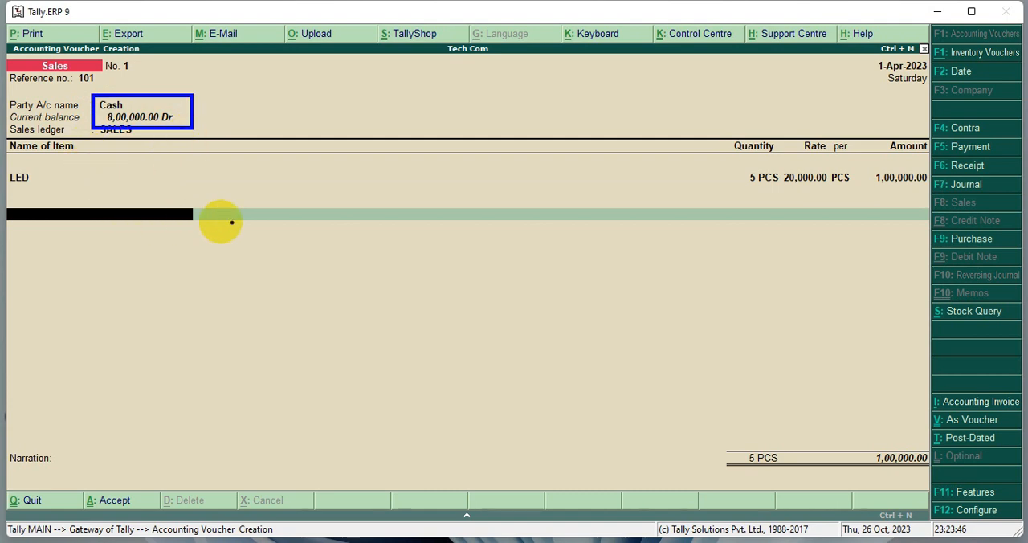
{"action": "left_click_drag", "start_coordinate": [860, 168], "coordinate": [934, 195]}
{"action": "mouse_move", "coordinate": [197, 118]}
{"action": "left_mouse_down"}
{"action": "mouse_move", "coordinate": [241, 133]}
{"action": "mouse_move", "coordinate": [859, 173]}
{"action": "mouse_move", "coordinate": [850, 168]}
{"action": "left_mouse_up"}
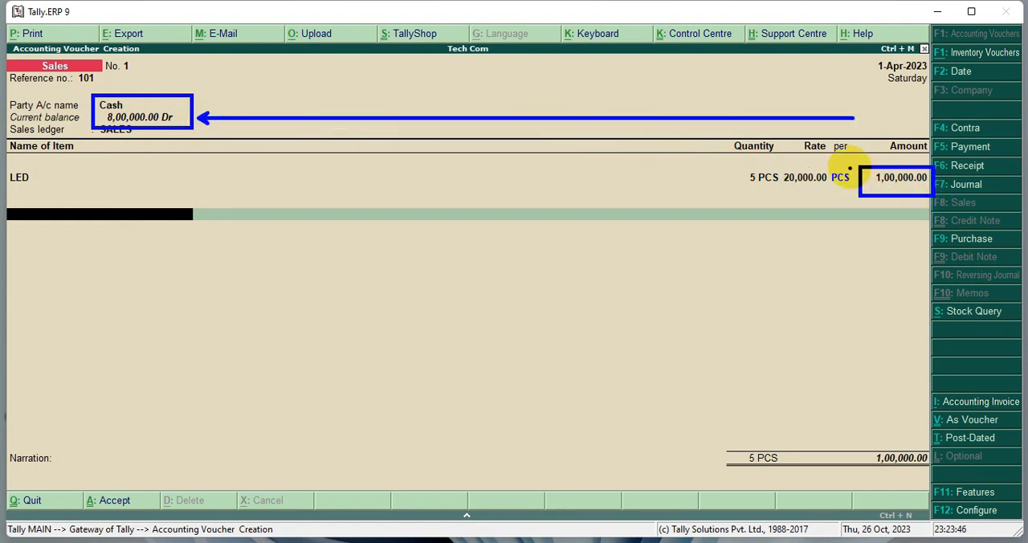
{"action": "key", "text": "Escape"}
{"action": "key", "text": "Return"}
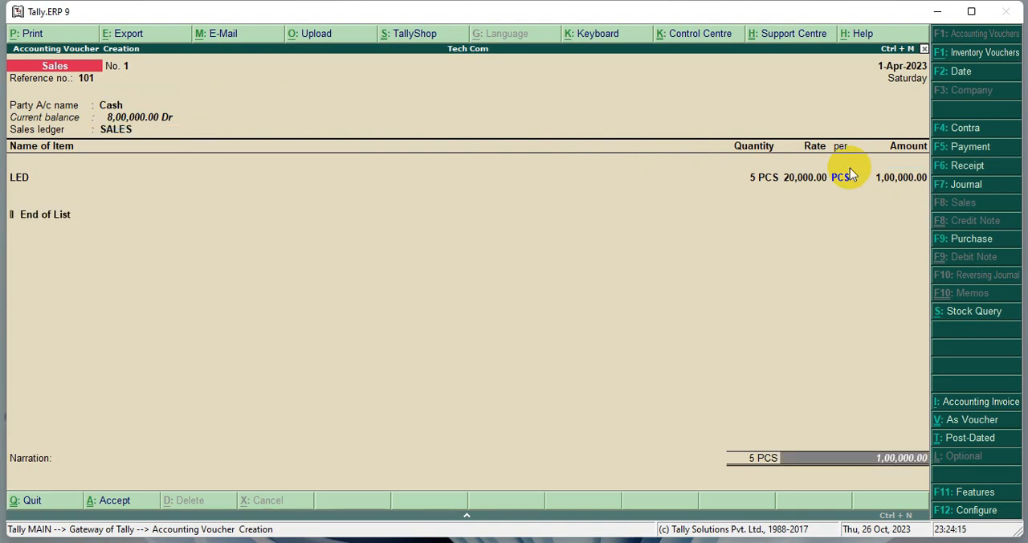
{"action": "key", "text": "Return"}
{"action": "key", "text": "Return"}
{"action": "key", "text": "Return"}
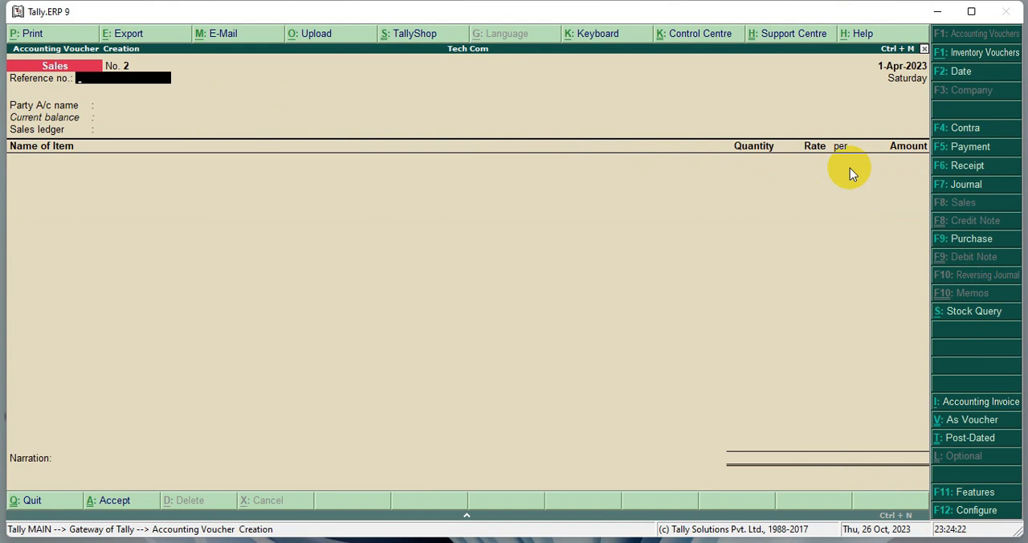
- Start another sales voucher for Cash with the reference and party details blank, and check the updated cash balance
{"action": "key", "text": "Return"}
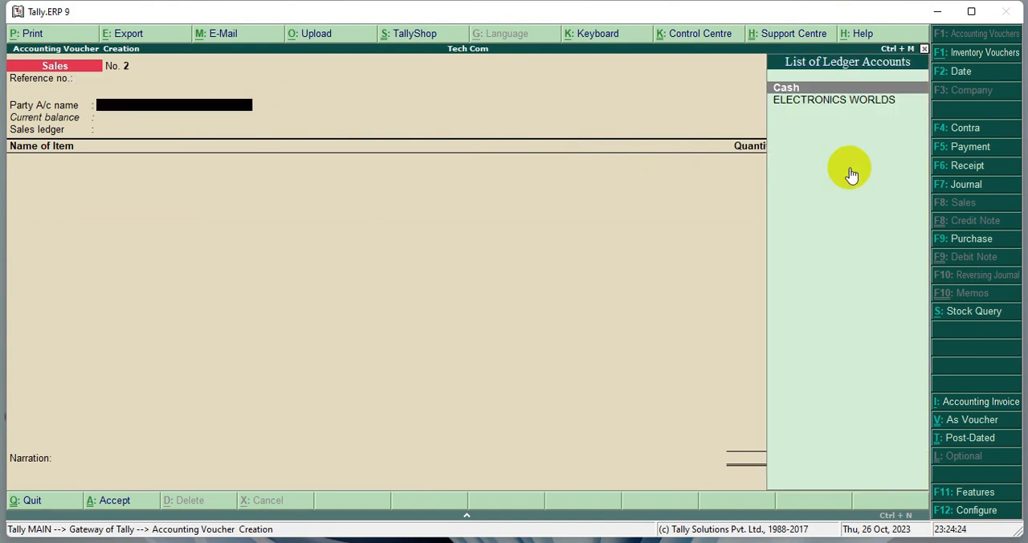
{"action": "key", "text": "Return"}
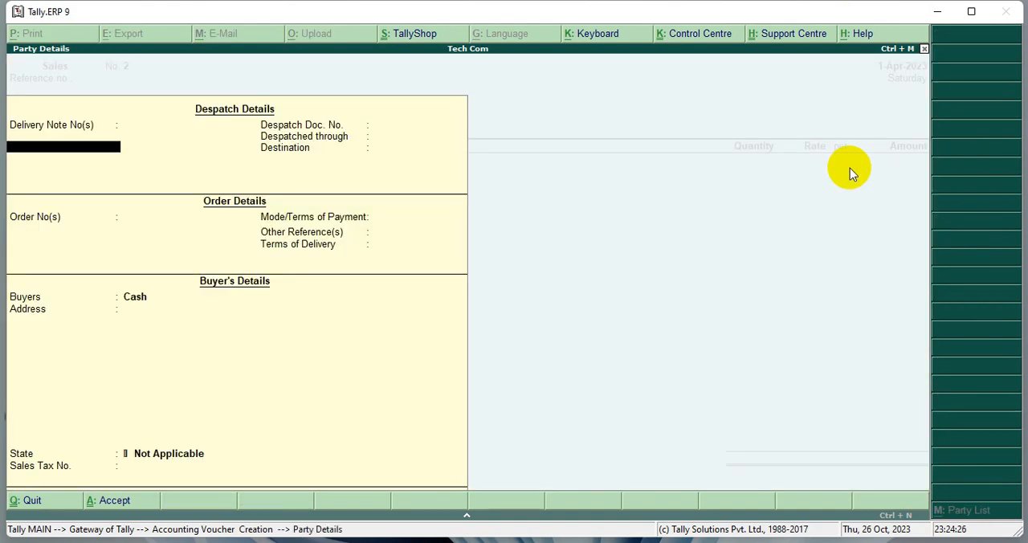
{"action": "key", "text": "Return"}
{"action": "key", "text": "Return"}
{"action": "key", "text": "Return"}
{"action": "key", "text": "Return"}
{"action": "key", "text": "Return"}
{"action": "key", "text": "Return"}
{"action": "key", "text": "Return"}
{"action": "key", "text": "Return"}
{"action": "key", "text": "Return"}
{"action": "key", "text": "Return"}
{"action": "key", "text": "Return"}
{"action": "key", "text": "Return"}
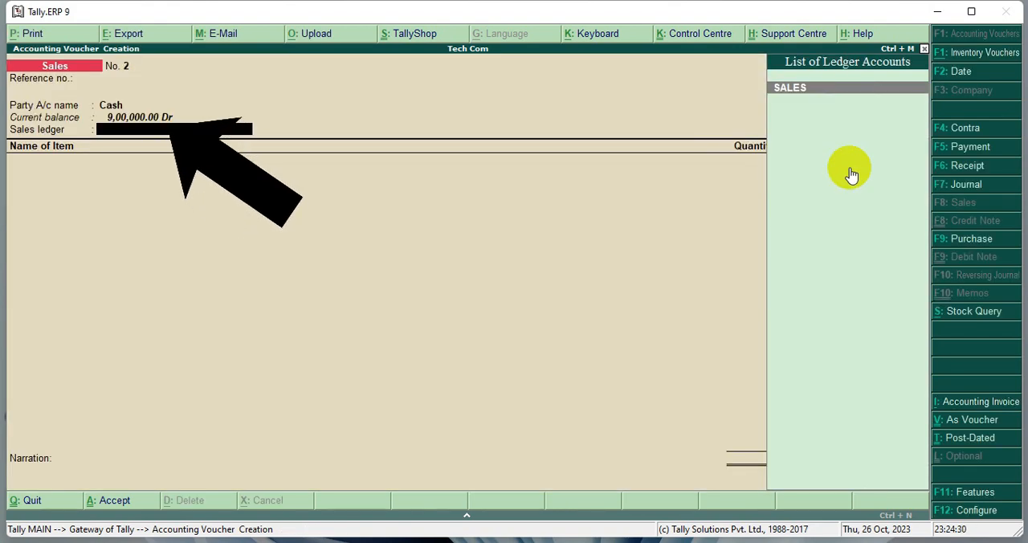
{"action": "mouse_move", "coordinate": [6, 94]}
{"action": "left_mouse_down"}
{"action": "mouse_move", "coordinate": [149, 119]}
{"action": "mouse_move", "coordinate": [266, 123]}
{"action": "left_mouse_up"}
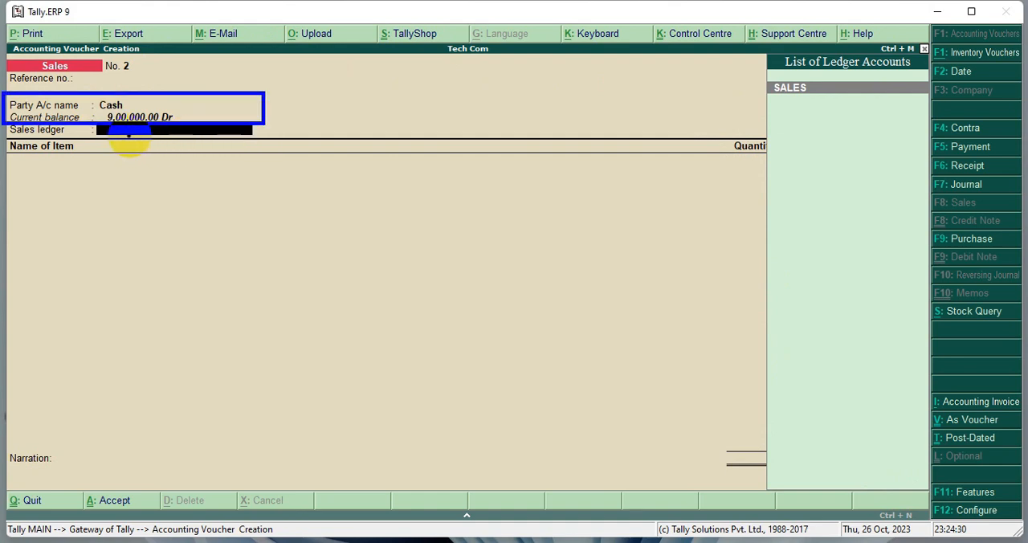
- Check the cash balance, return to the sales voucher's party account, and start a new ledger with the customer's name and no alias
{"action": "left_click_drag", "start_coordinate": [128, 119], "coordinate": [193, 122]}
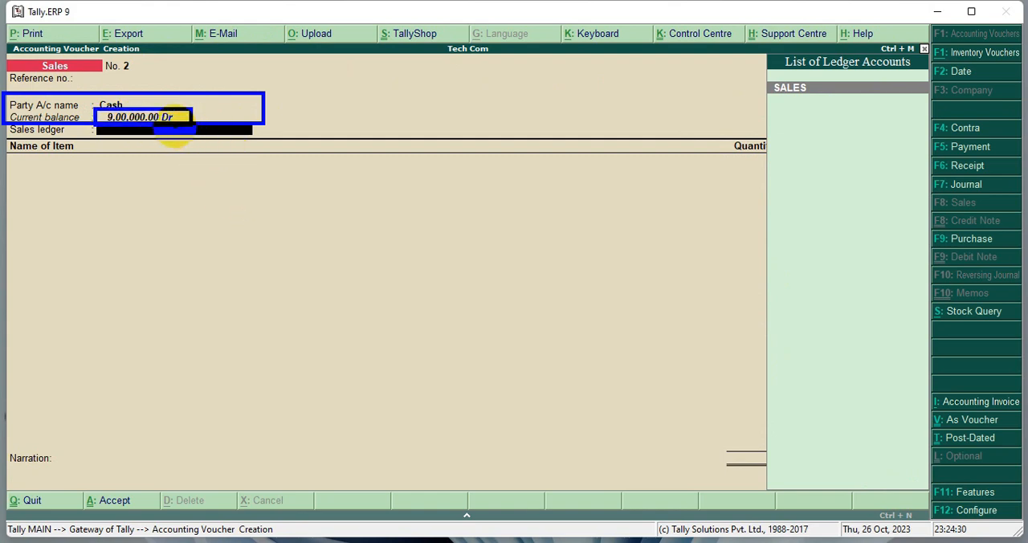
{"action": "key", "text": "Escape"}
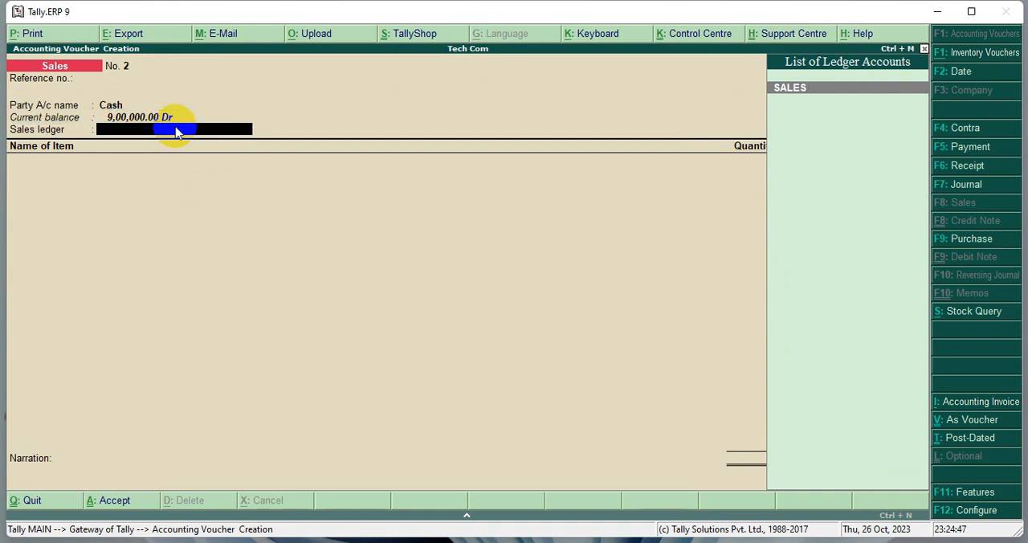
{"action": "key", "text": "BackSpace"}
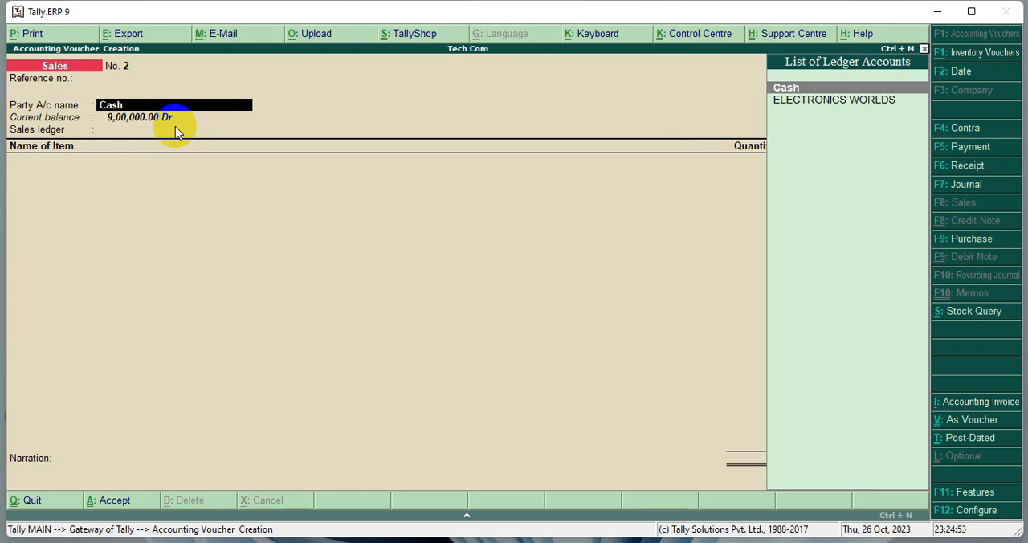
{"action": "left_click", "coordinate": [174, 125]}
{"action": "key", "text": "alt+c"}
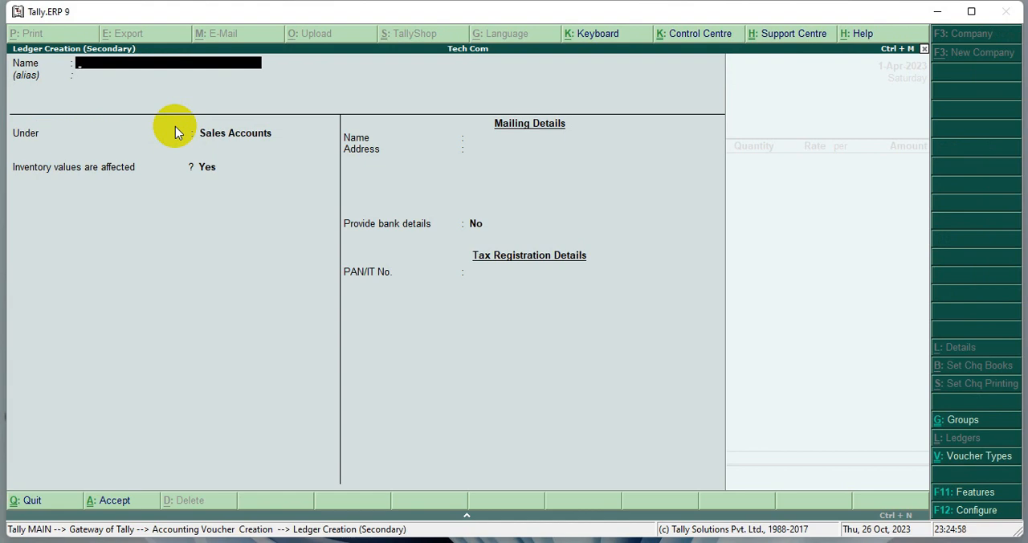
{"action": "type", "text": "ARVIND"}
{"action": "key", "text": "Return"}
{"action": "key", "text": "Return"}
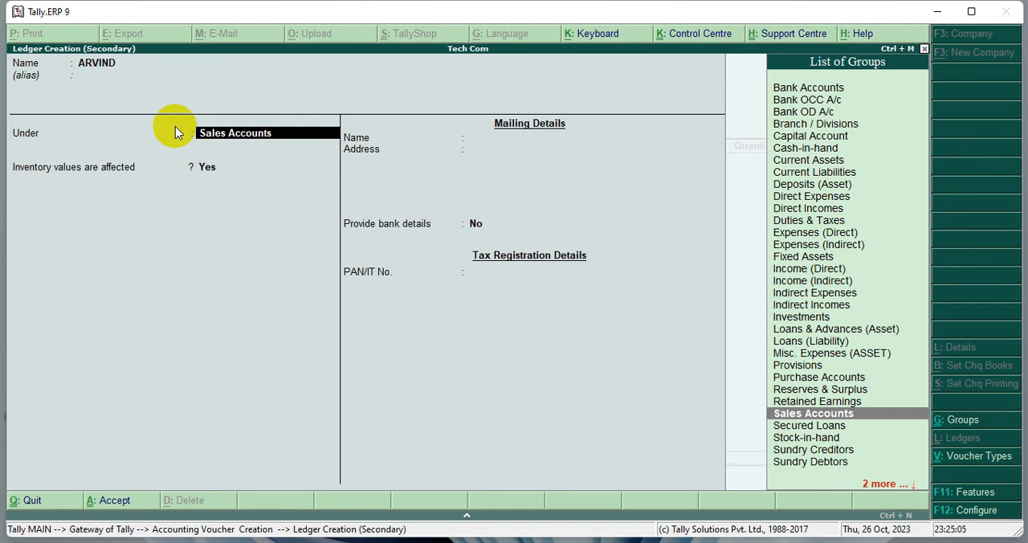
- Place the customer's ledger under Sundry Debtors, keep the default balance, inventory, India and Not Applicable state settings, and save it
{"action": "key", "text": "Down"}
{"action": "key", "text": "Down"}
{"action": "key", "text": "Down"}
{"action": "key", "text": "Down"}
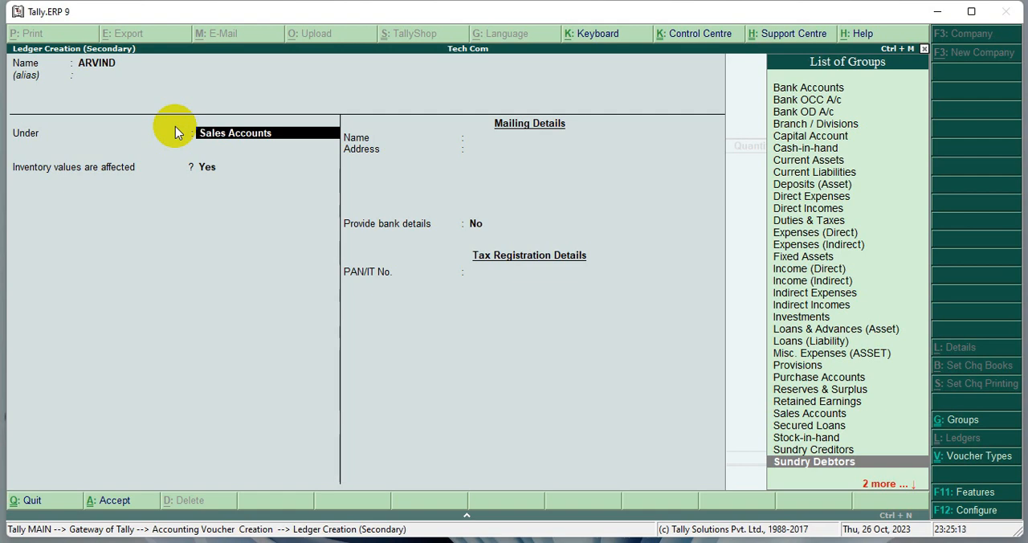
{"action": "key", "text": "Return"}
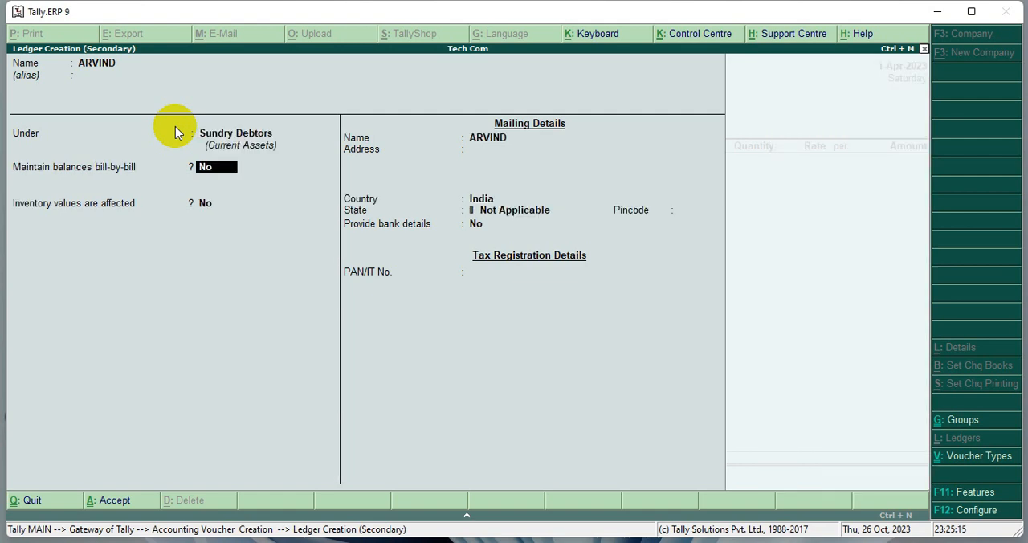
{"action": "key", "text": "Return"}
{"action": "key", "text": "Return"}
{"action": "key", "text": "Return"}
{"action": "key", "text": "Return"}
{"action": "key", "text": "Return"}
{"action": "key", "text": "Return"}
{"action": "key", "text": "Return"}
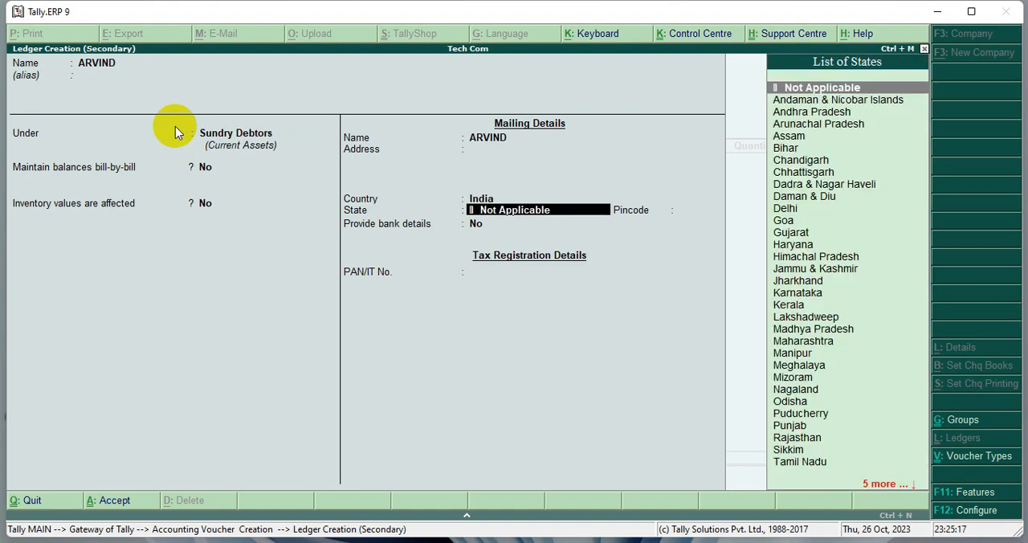
{"action": "key", "text": "Return"}
- Leave the customer's despatch and order details blank, use the SALES ledger, and add LED as the item sold
{"action": "key", "text": "Return"}
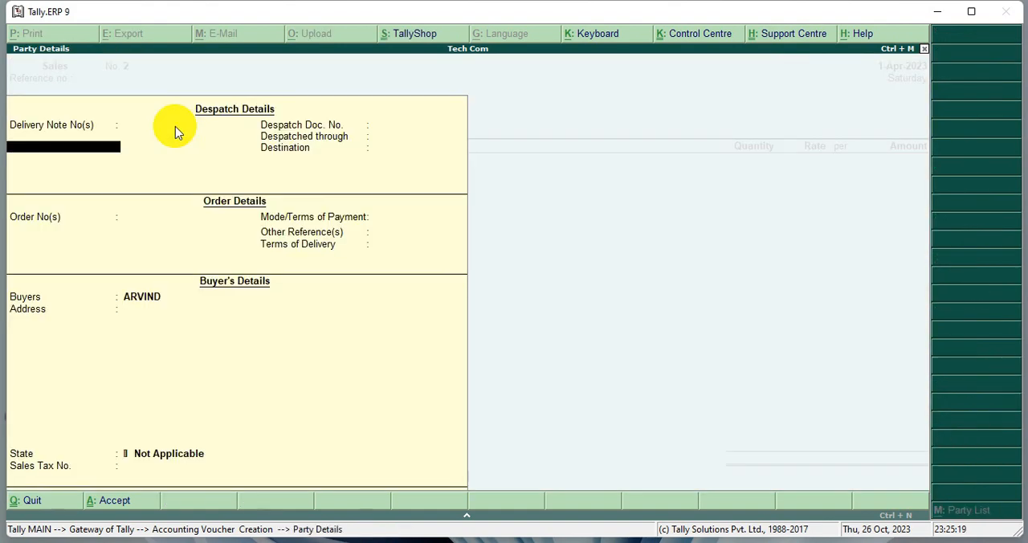
{"action": "key", "text": "Return"}
{"action": "key", "text": "Return"}
{"action": "key", "text": "Return"}
{"action": "key", "text": "Return"}
{"action": "key", "text": "Return"}
{"action": "key", "text": "Return"}
{"action": "key", "text": "Return"}
{"action": "key", "text": "Return"}
{"action": "key", "text": "Return"}
{"action": "key", "text": "Return"}
{"action": "key", "text": "Return"}
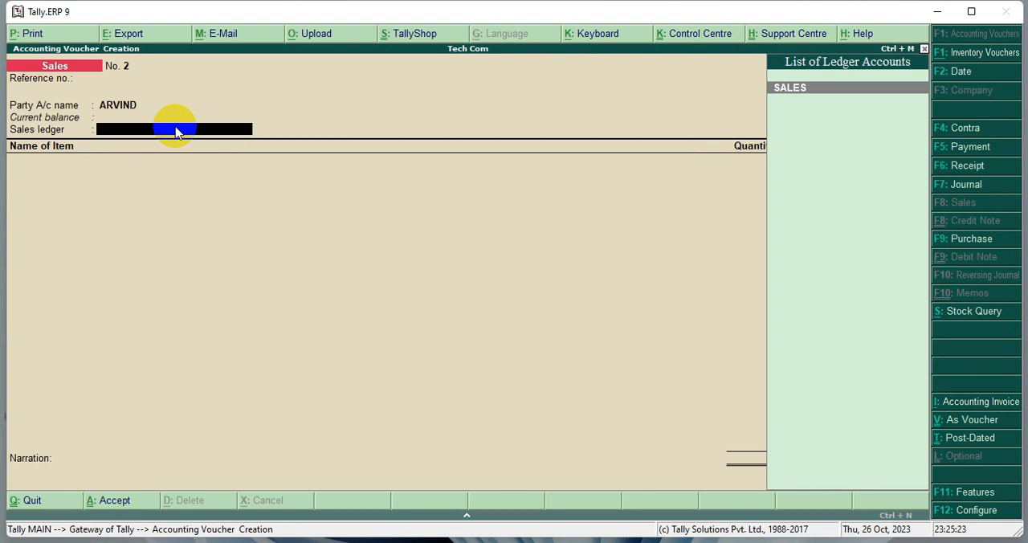
{"action": "key", "text": "Return"}
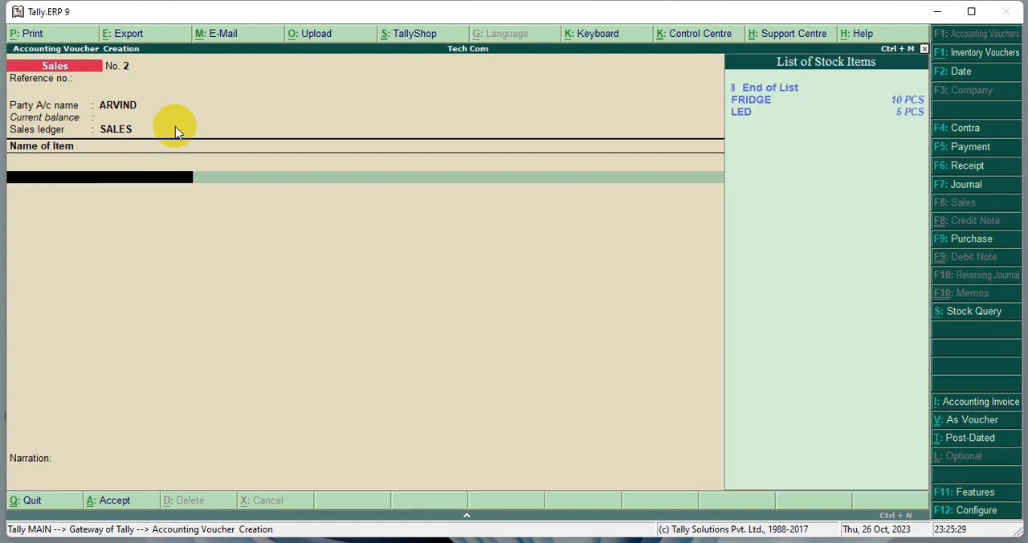
{"action": "key", "text": "Down"}
{"action": "key", "text": "Down"}
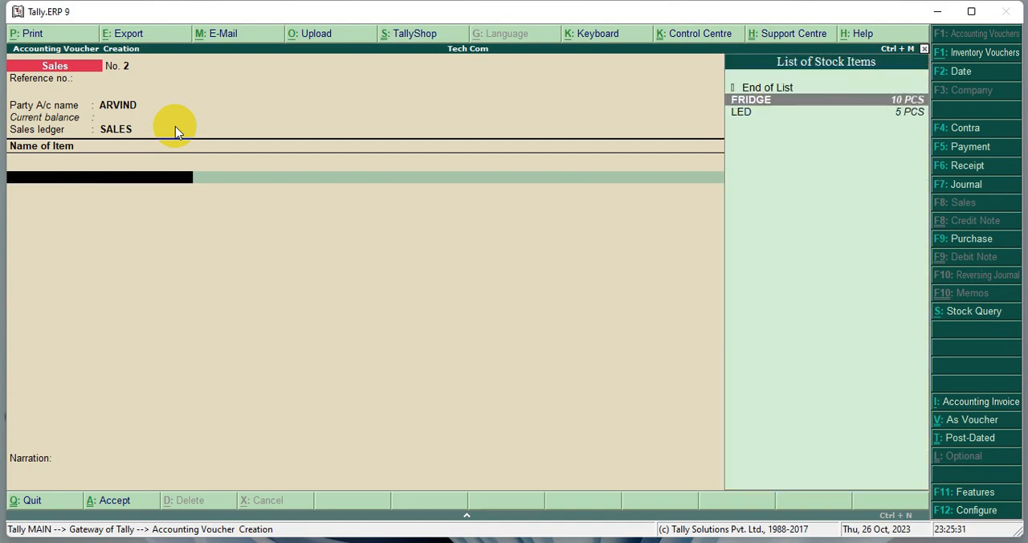
{"action": "key", "text": "Return"}
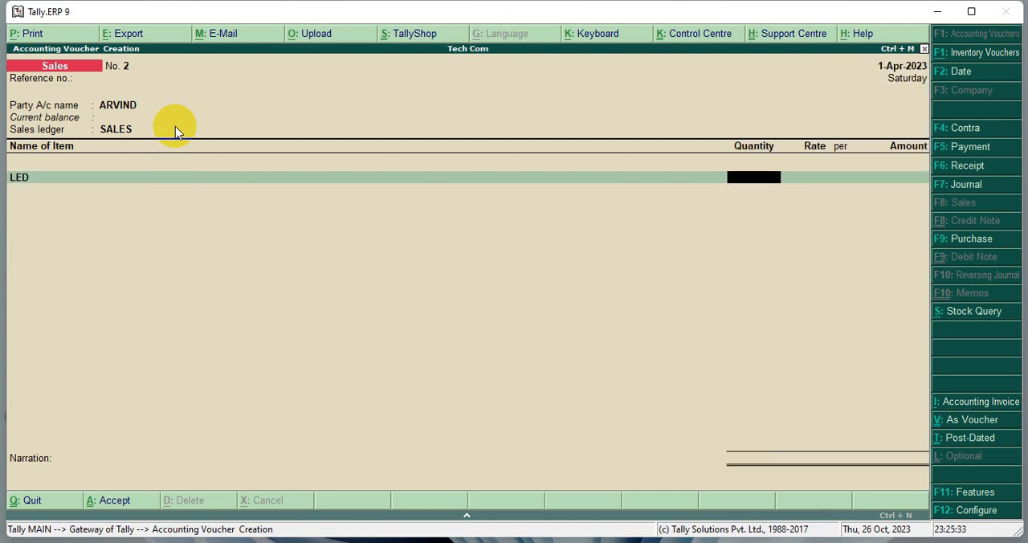
- Set the LED sale to a quantity of 5 PCS and keep the rate of 20,000 per piece
{"action": "type", "text": "5"}
{"action": "key", "text": "Return"}
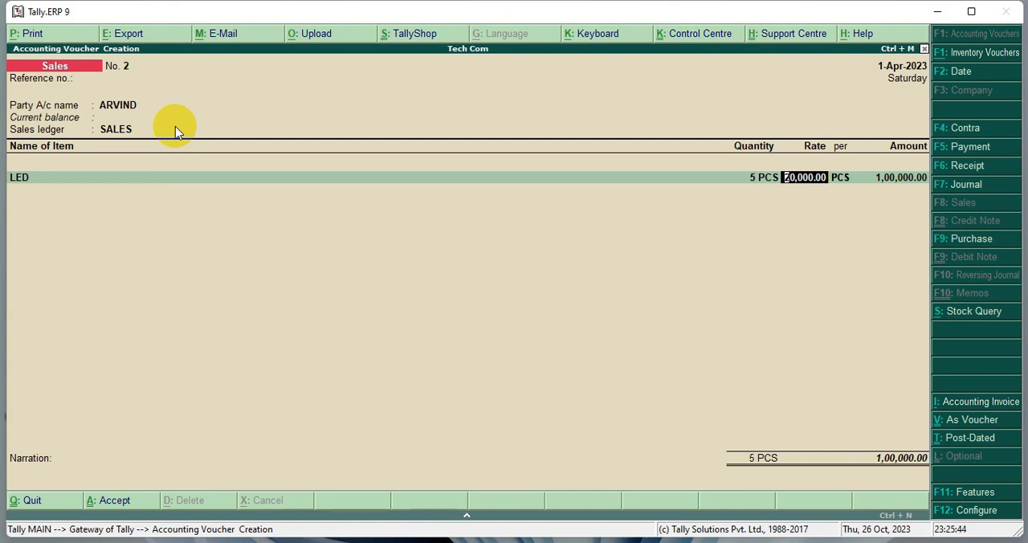
{"action": "key", "text": "Return"}
{"action": "key", "text": "Return"}
{"action": "key", "text": "Return"}
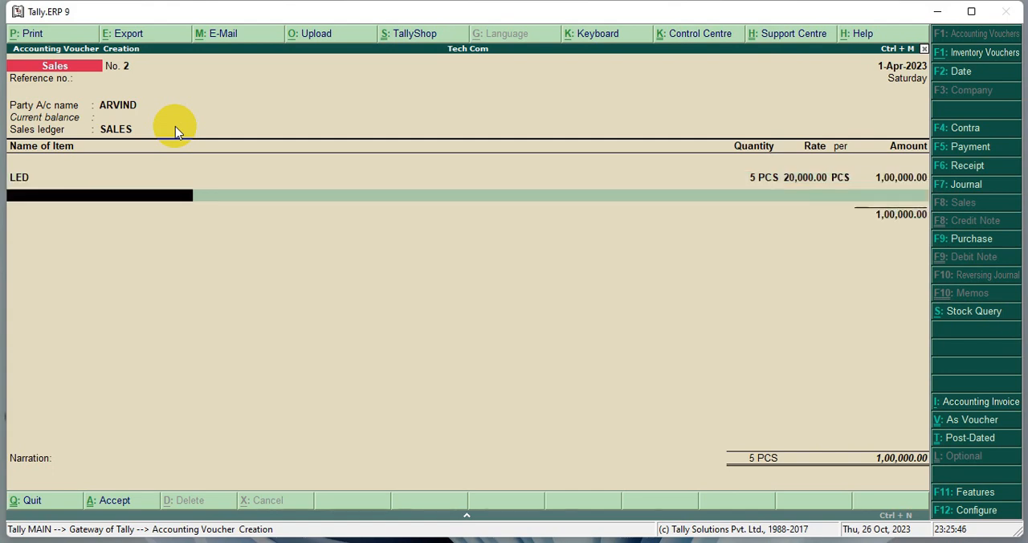
- End the item list and save the customer's credit sales voucher without a narration
{"action": "key", "text": "Return"}
{"action": "key", "text": "Return"}
{"action": "key", "text": "Return"}
{"action": "key", "text": "Return"}
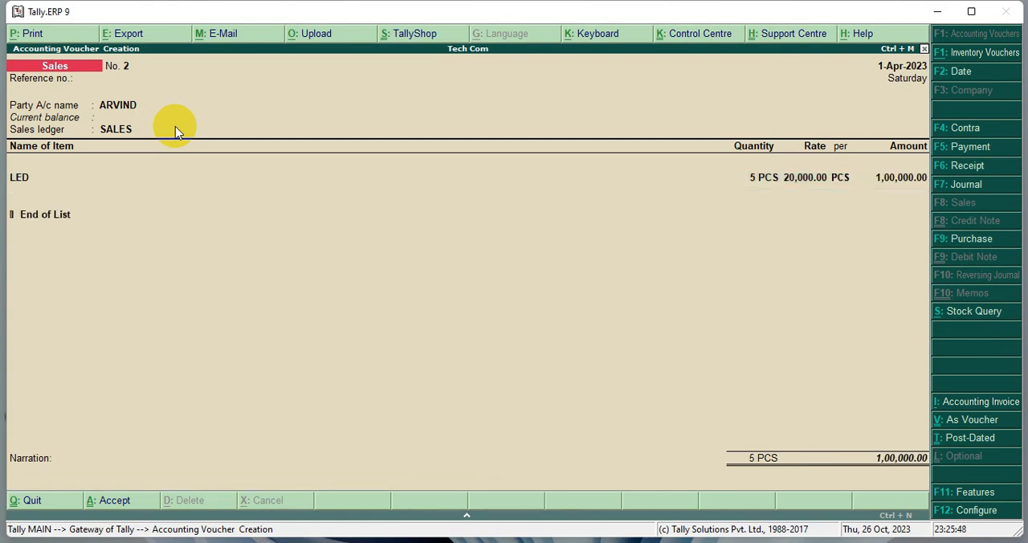
{"action": "key", "text": "Return"}
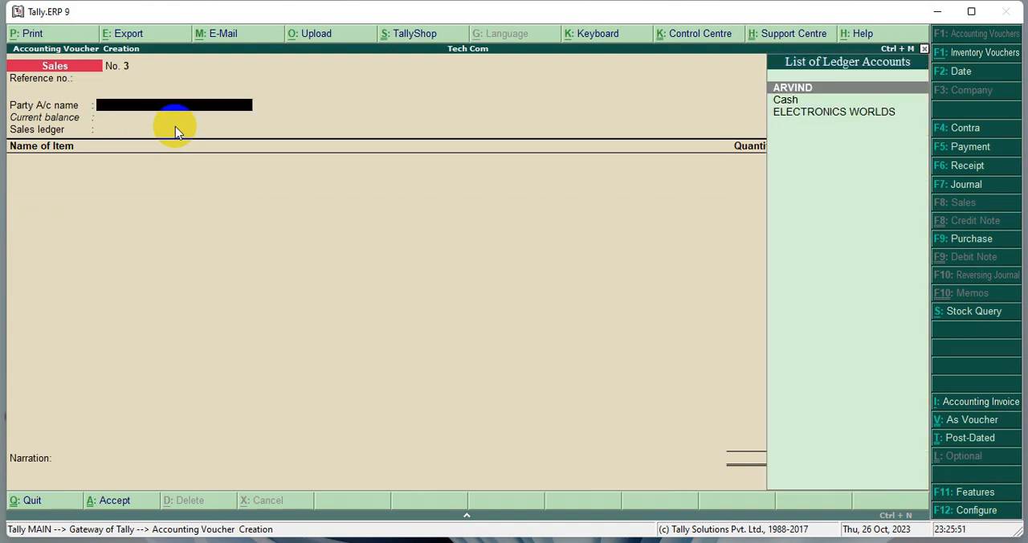
{"action": "key", "text": "Down"}
{"action": "key", "text": "Return"}
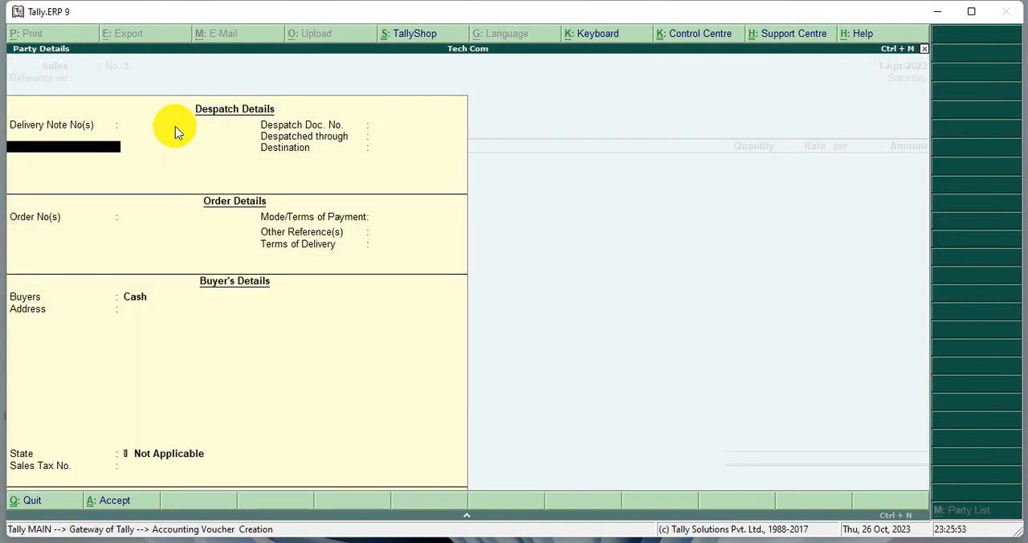
{"action": "key", "text": "ctrl+a"}
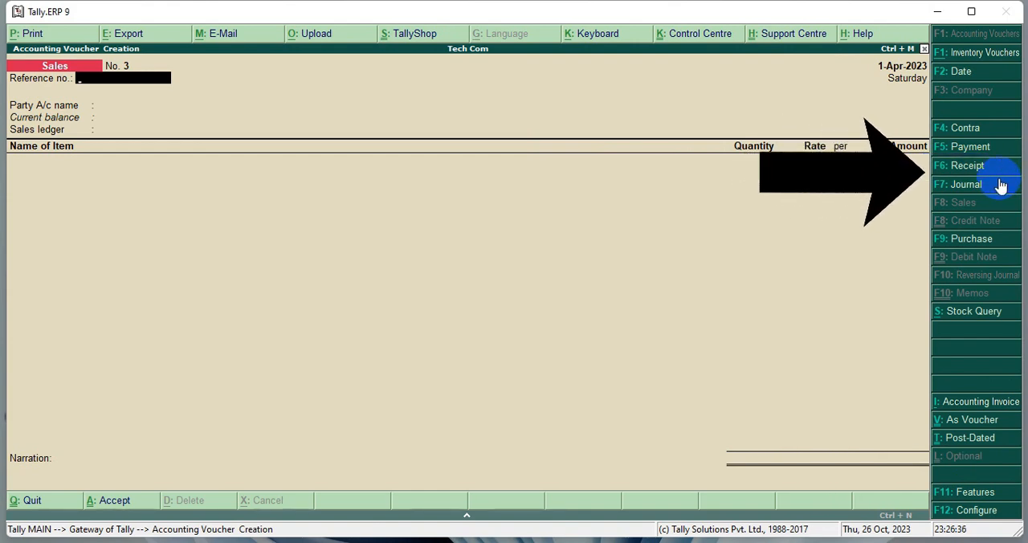
- Start a receipt voucher with Cash as the receiving account and the customer's ledger as the particulars
{"action": "key", "text": "F6"}
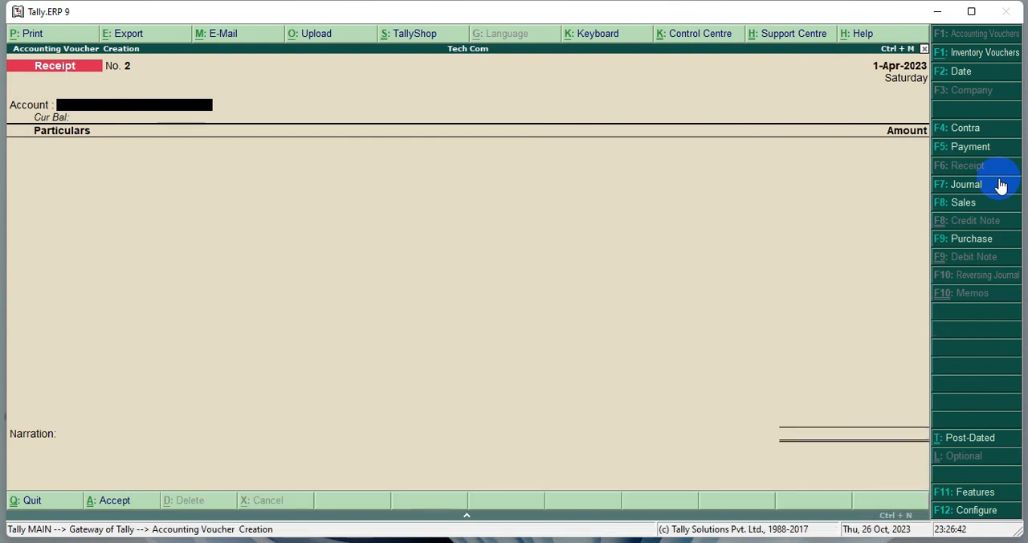
{"action": "type", "text": "C"}
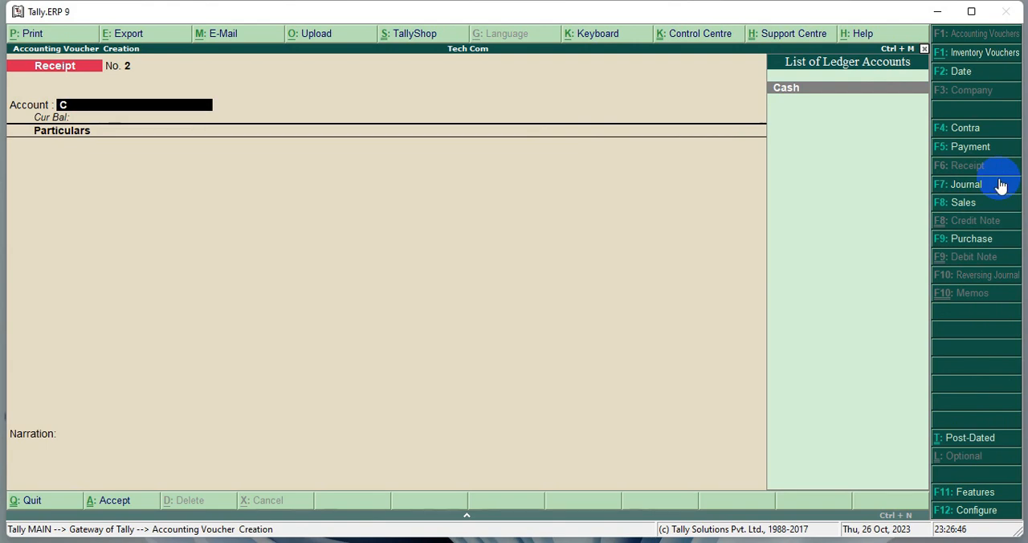
{"action": "key", "text": "Return"}
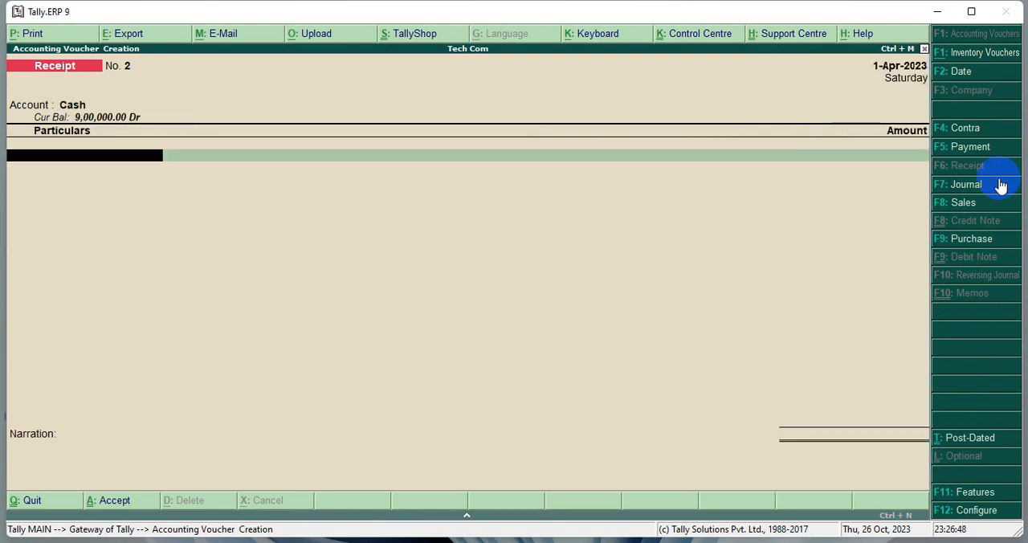
{"action": "type", "text": "A"}
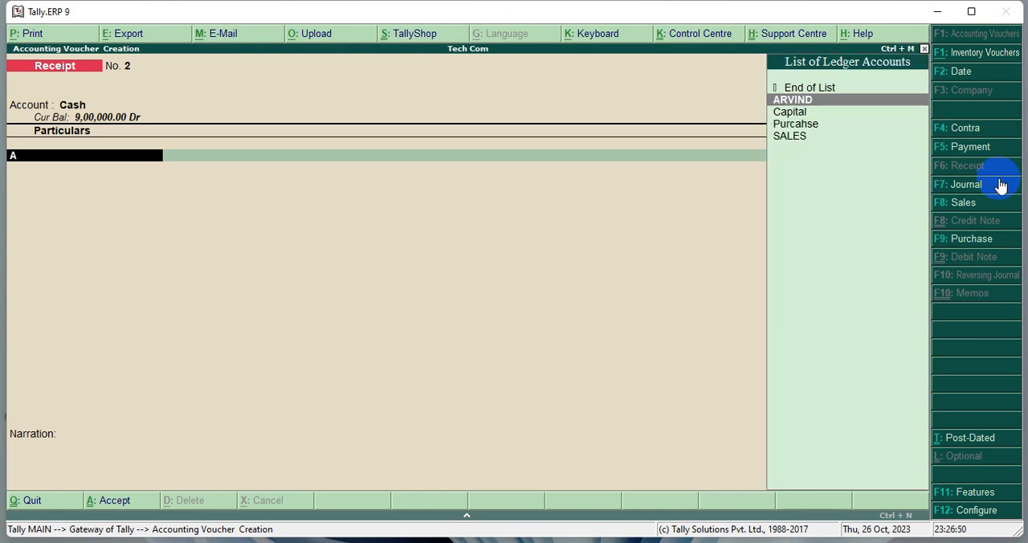
{"action": "key", "text": "Return"}
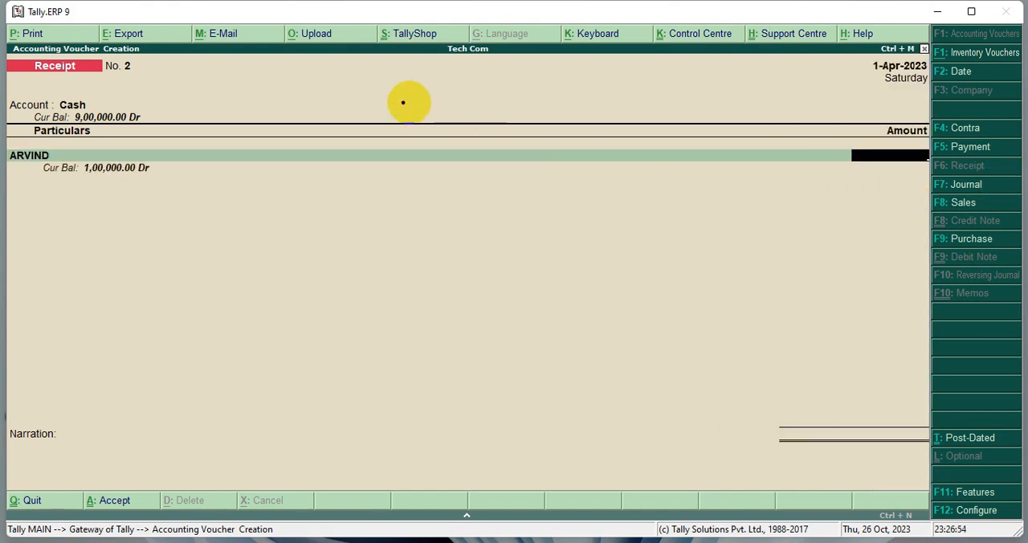
- Compare the cash and customer balances, and set the amount received from the customer to 50000
{"action": "left_click_drag", "start_coordinate": [8, 91], "coordinate": [165, 129]}
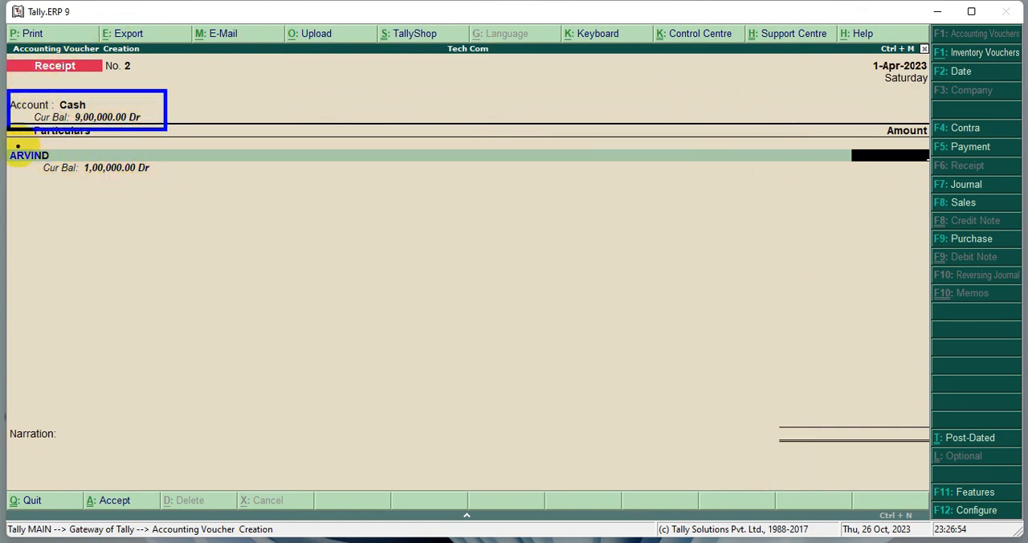
{"action": "mouse_move", "coordinate": [6, 144]}
{"action": "left_mouse_down"}
{"action": "mouse_move", "coordinate": [39, 167]}
{"action": "mouse_move", "coordinate": [200, 191]}
{"action": "left_mouse_up"}
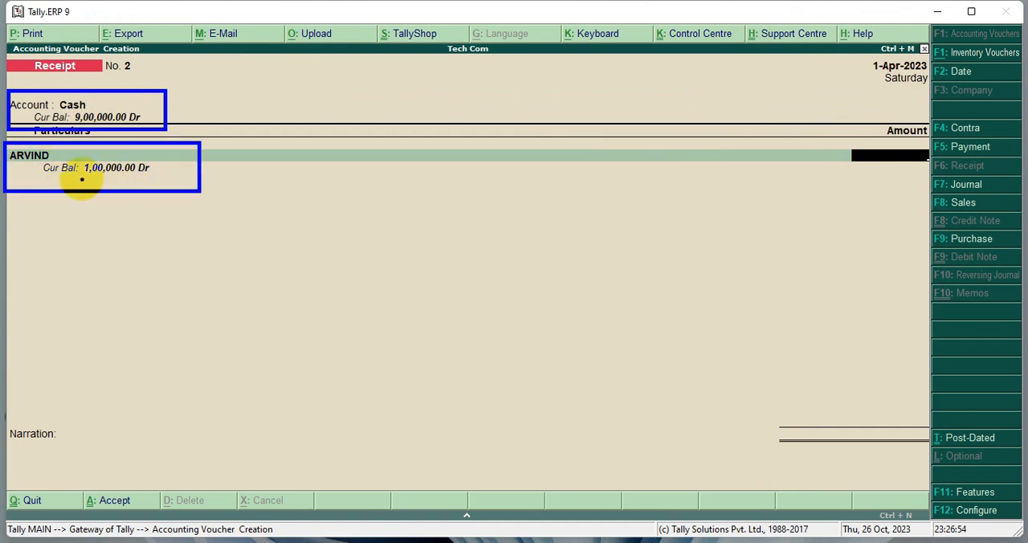
{"action": "left_click_drag", "start_coordinate": [131, 157], "coordinate": [162, 181]}
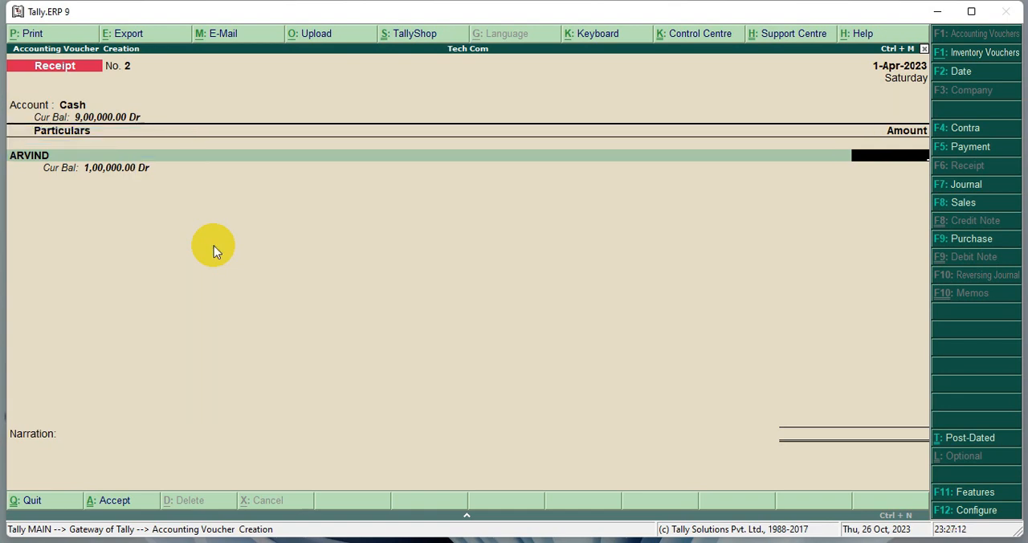
{"action": "type", "text": "50000"}
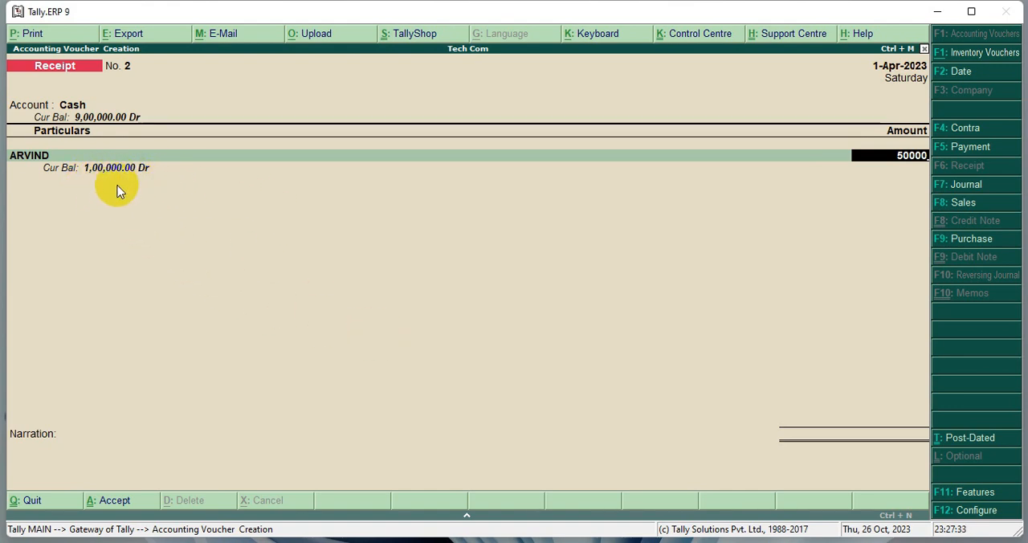
{"action": "key", "text": "Return"}
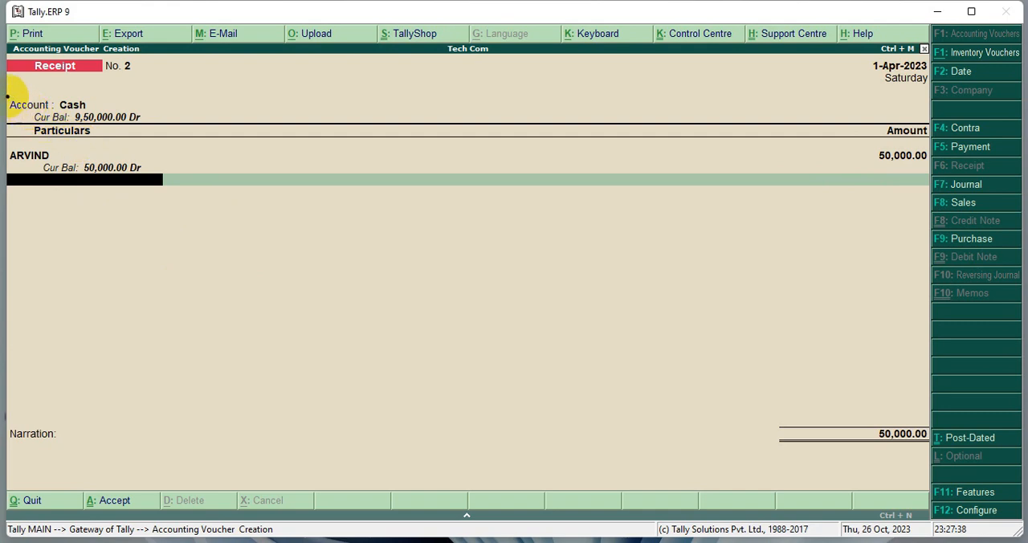
- Check the updated cash and customer balances, and save the receipt voucher without a narration
{"action": "left_click_drag", "start_coordinate": [16, 103], "coordinate": [162, 128]}
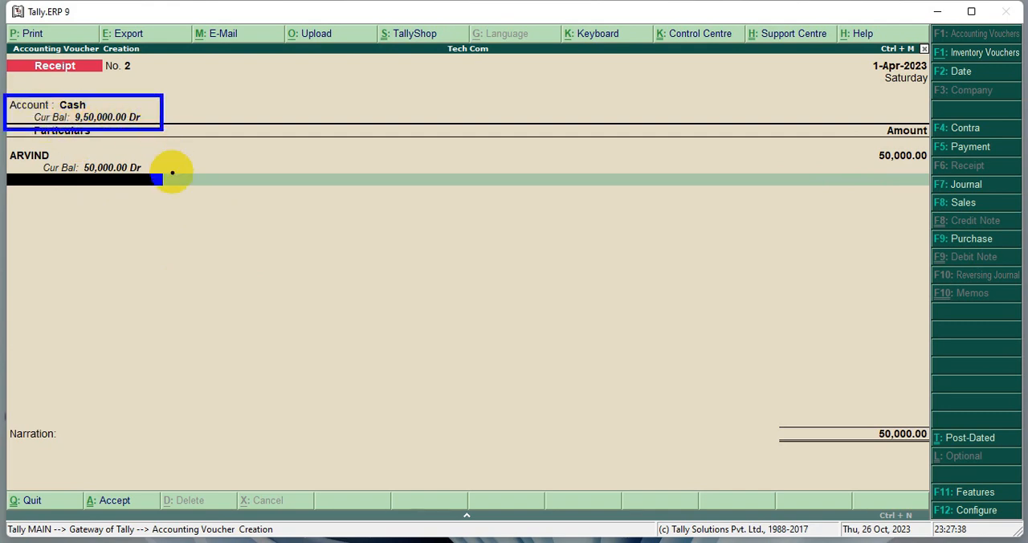
{"action": "left_click_drag", "start_coordinate": [6, 144], "coordinate": [162, 185]}
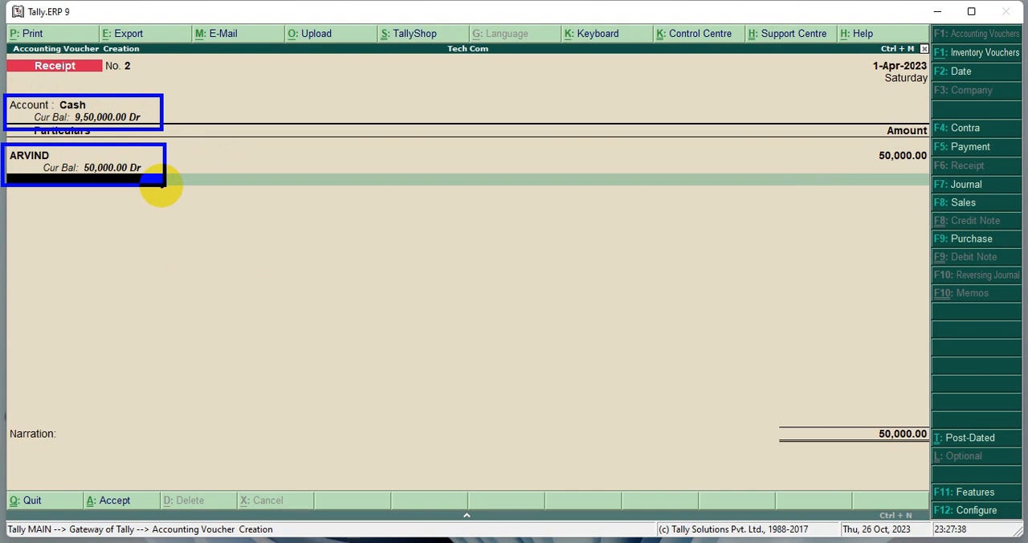
{"action": "key", "text": "Return"}
{"action": "key", "text": "Return"}
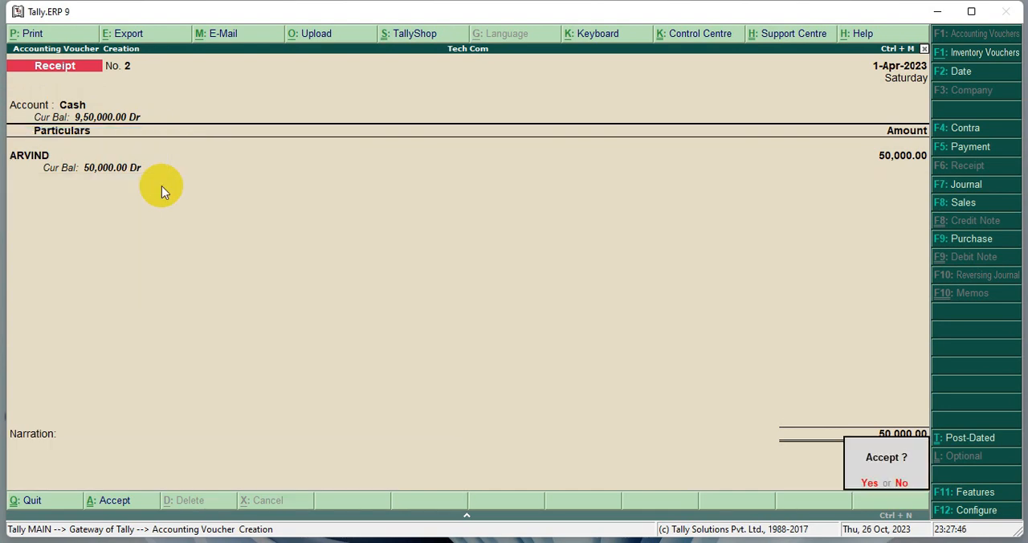
{"action": "key", "text": "Return"}
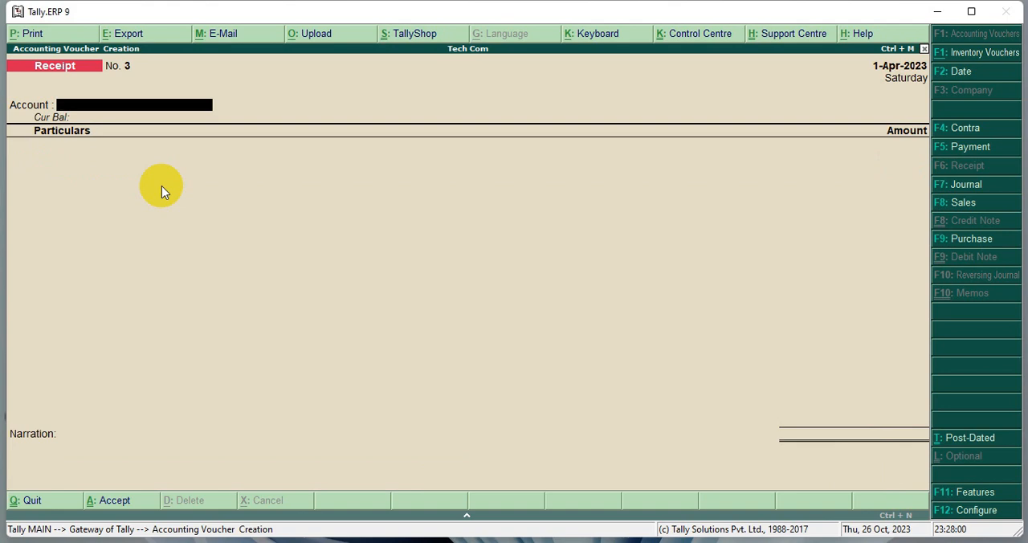
- Create a ledger named BANK, without an alias, from the new receipt voucher's receiving account
{"action": "type", "text": "C"}
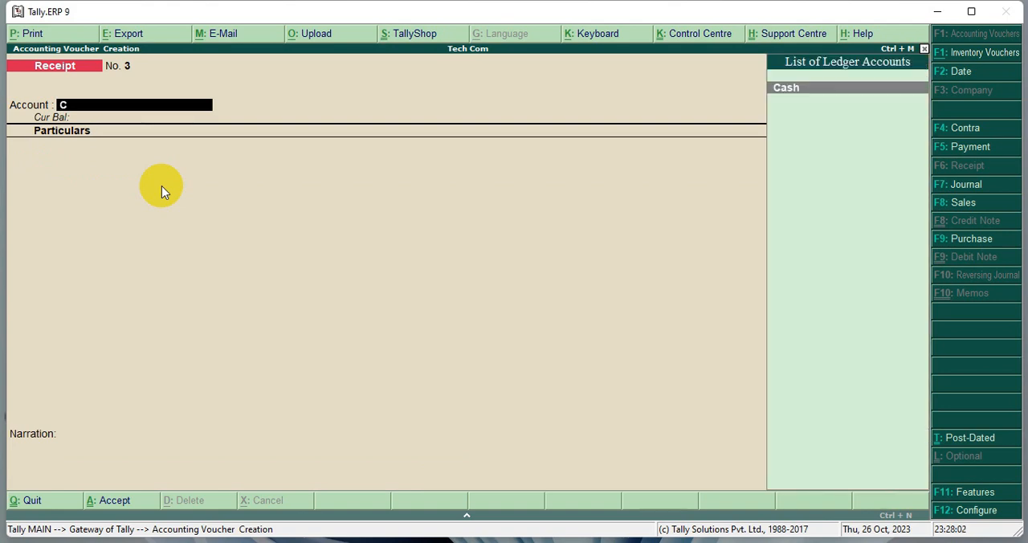
{"action": "key", "text": "BackSpace"}
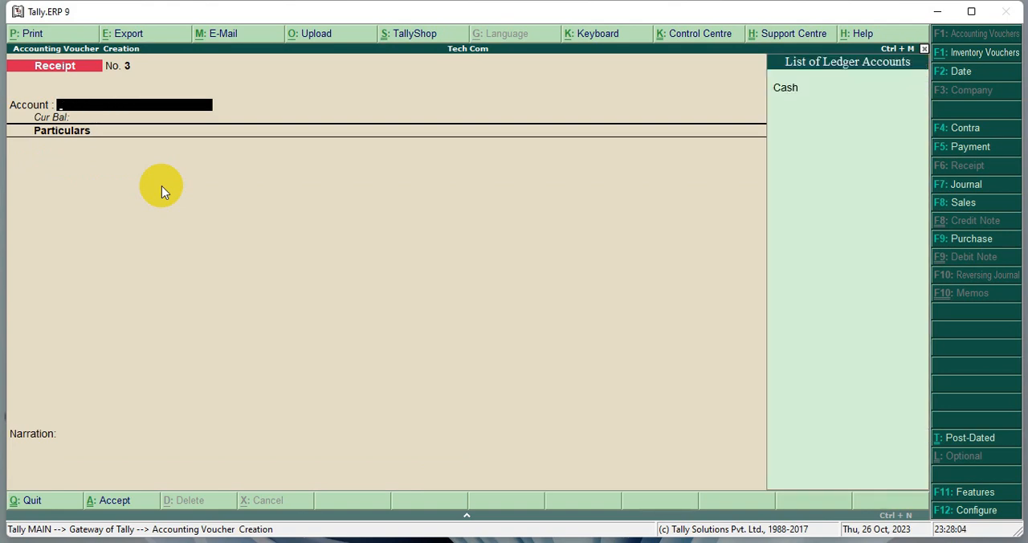
{"action": "type", "text": "ban"}
{"action": "key", "text": "alt+c"}
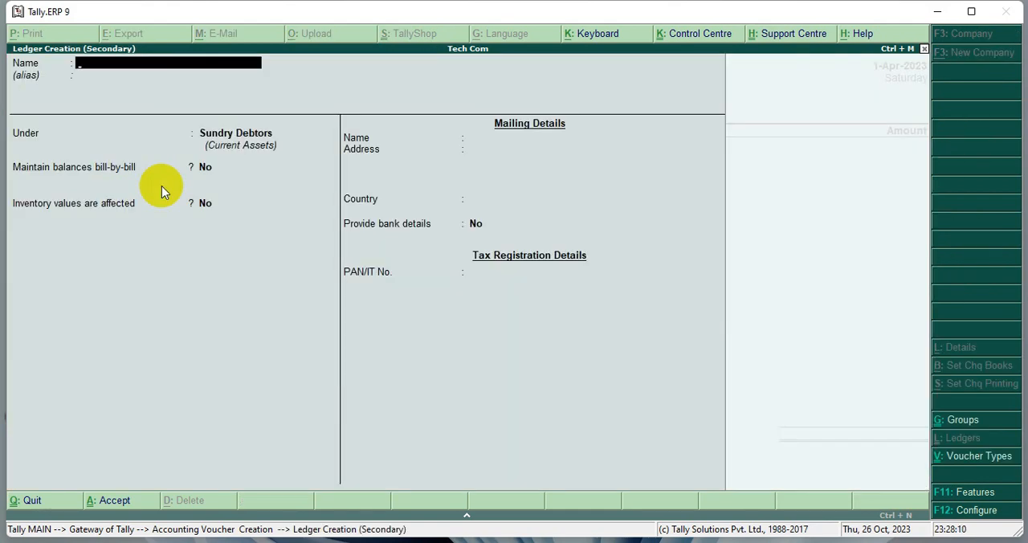
{"action": "type", "text": "BANK"}
{"action": "key", "text": "Return"}
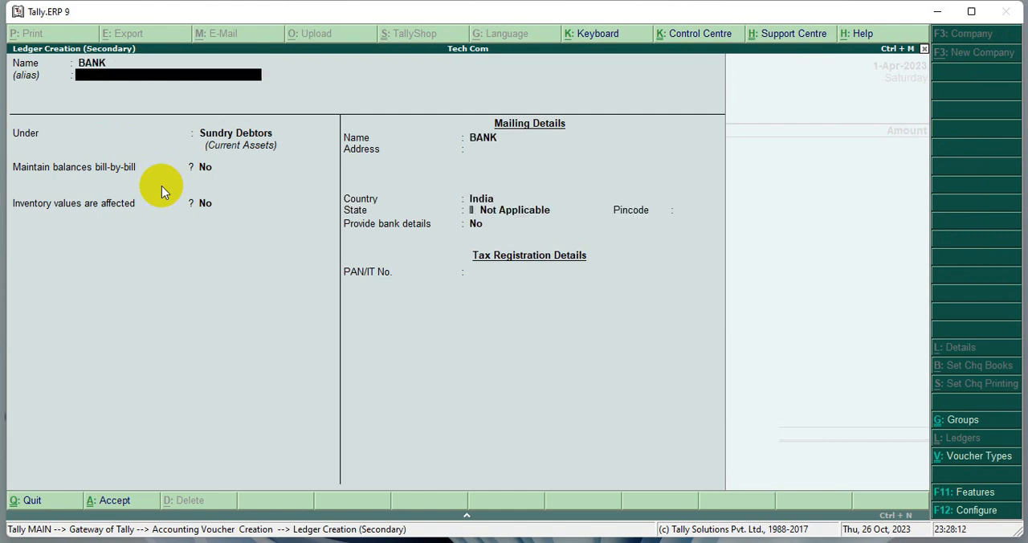
{"action": "key", "text": "Return"}
- Place the BANK ledger under Bank Accounts and save it with the default bank details
{"action": "type", "text": "B"}
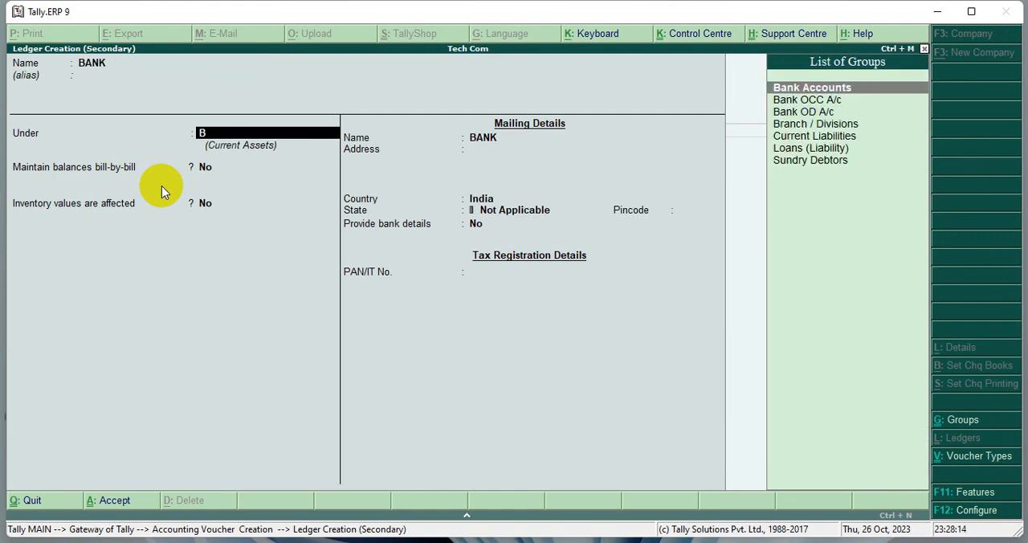
{"action": "key", "text": "Return"}
{"action": "key", "text": "Return"}
{"action": "key", "text": "Return"}
{"action": "key", "text": "Return"}
{"action": "key", "text": "Return"}
{"action": "key", "text": "Return"}
{"action": "key", "text": "Return"}
{"action": "key", "text": "Return"}
{"action": "key", "text": "Return"}
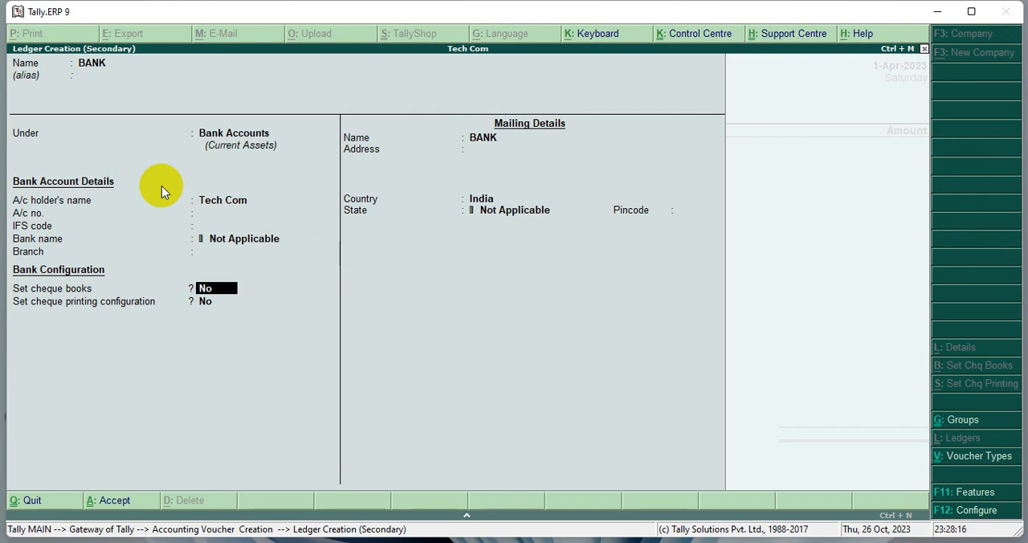
{"action": "key", "text": "ctrl+a"}
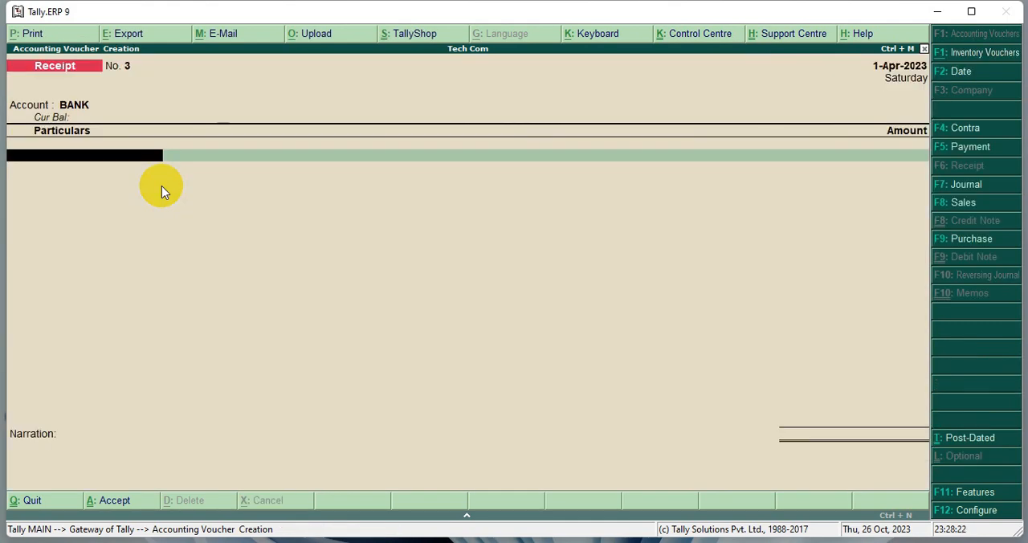
- Choose the customer's ledger as the bank receipt's particulars, compare the balances, and set the amount to 50000
{"action": "type", "text": "A"}
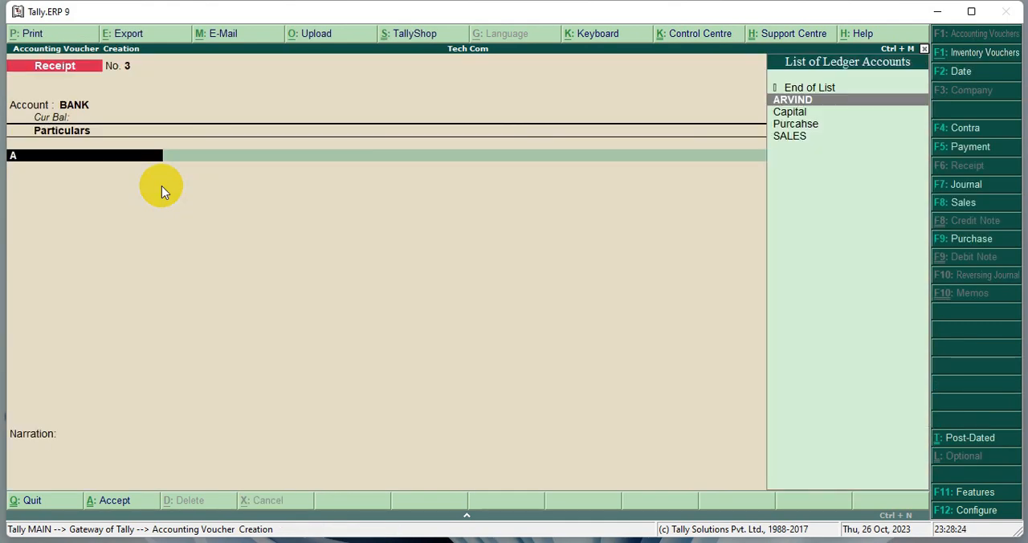
{"action": "key", "text": "Return"}
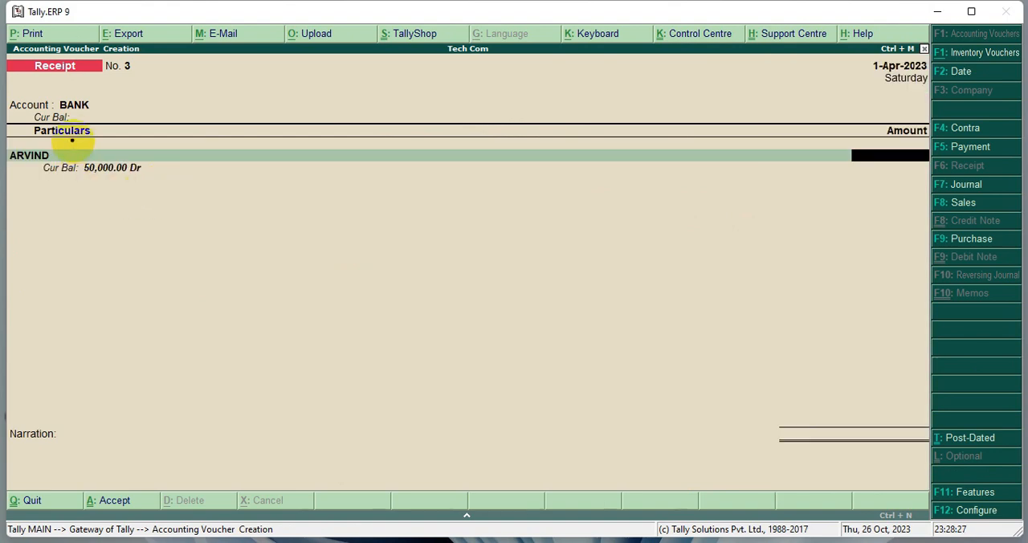
{"action": "mouse_move", "coordinate": [8, 93]}
{"action": "left_mouse_down"}
{"action": "mouse_move", "coordinate": [35, 117]}
{"action": "mouse_move", "coordinate": [115, 131]}
{"action": "mouse_move", "coordinate": [177, 126]}
{"action": "left_mouse_up"}
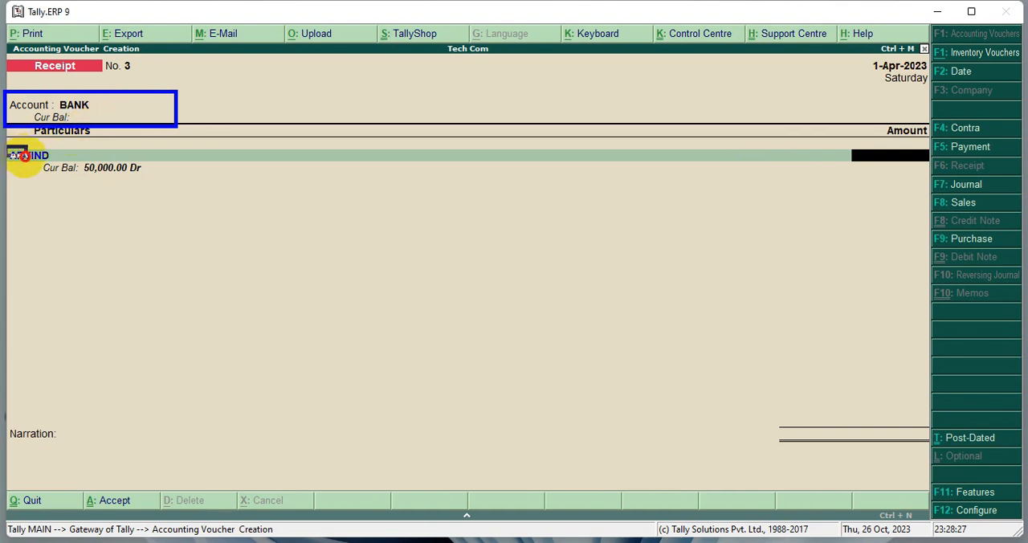
{"action": "left_click_drag", "start_coordinate": [7, 147], "coordinate": [168, 188]}
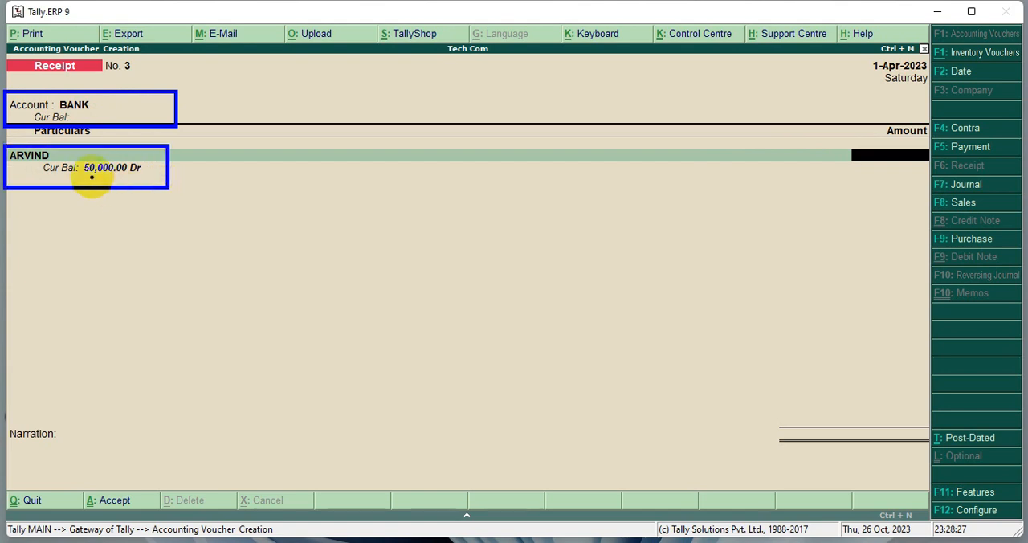
{"action": "left_click_drag", "start_coordinate": [78, 159], "coordinate": [128, 180]}
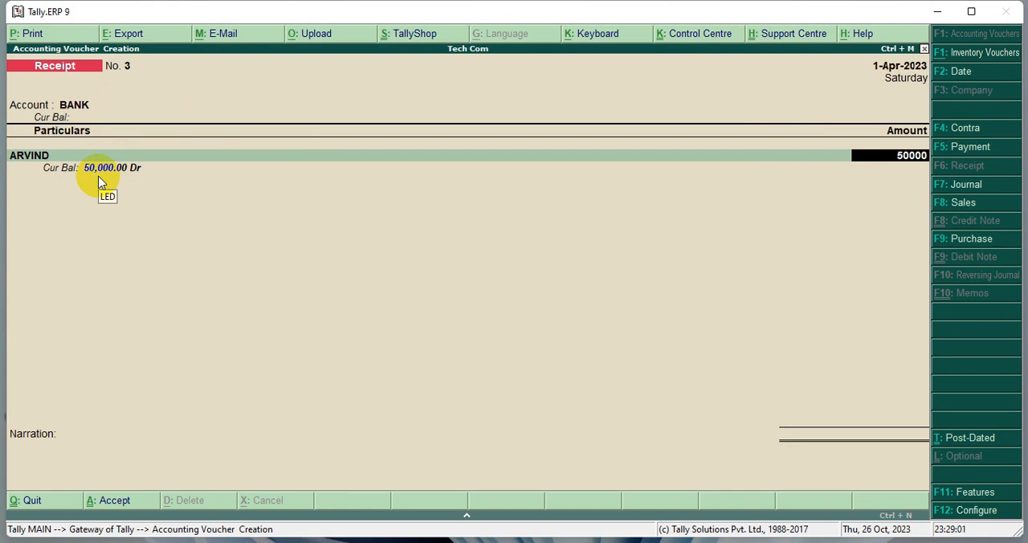
{"action": "key", "text": "Return"}
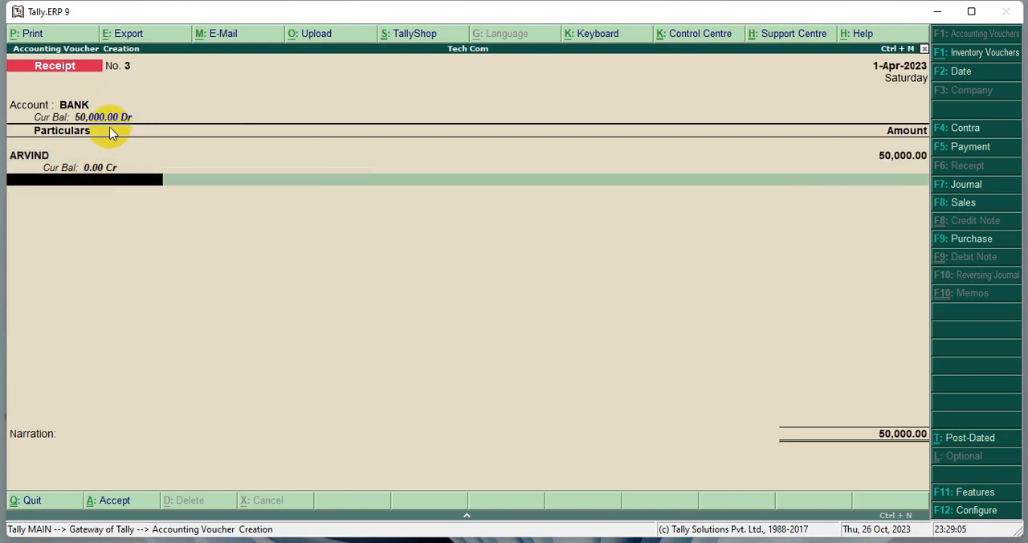
- Check the updated bank and customer balances, and save the bank receipt voucher without a narration
{"action": "left_click_drag", "start_coordinate": [6, 92], "coordinate": [181, 136]}
{"action": "left_click_drag", "start_coordinate": [10, 146], "coordinate": [154, 185]}
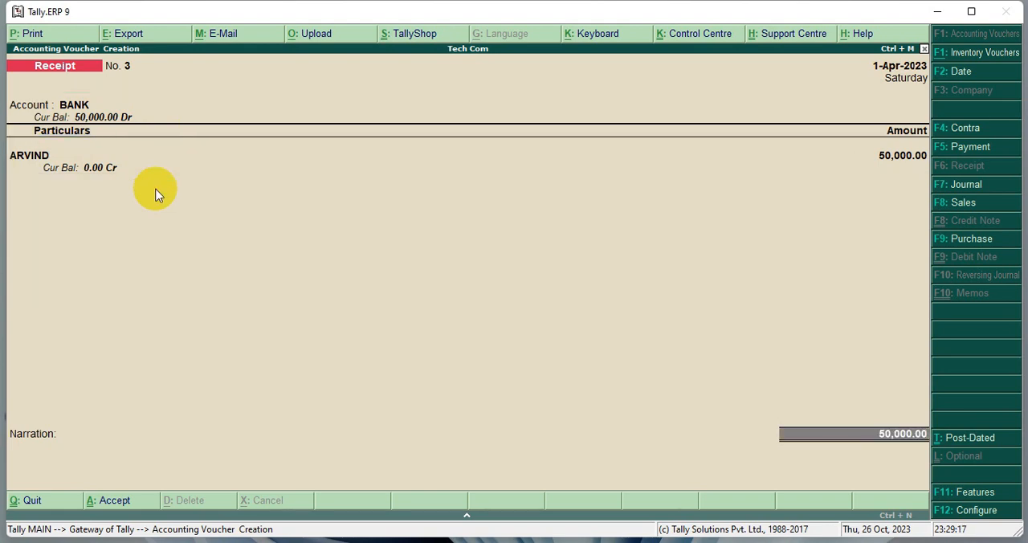
{"action": "key", "text": "Return"}
{"action": "key", "text": "Return"}
{"action": "key", "text": "Return"}
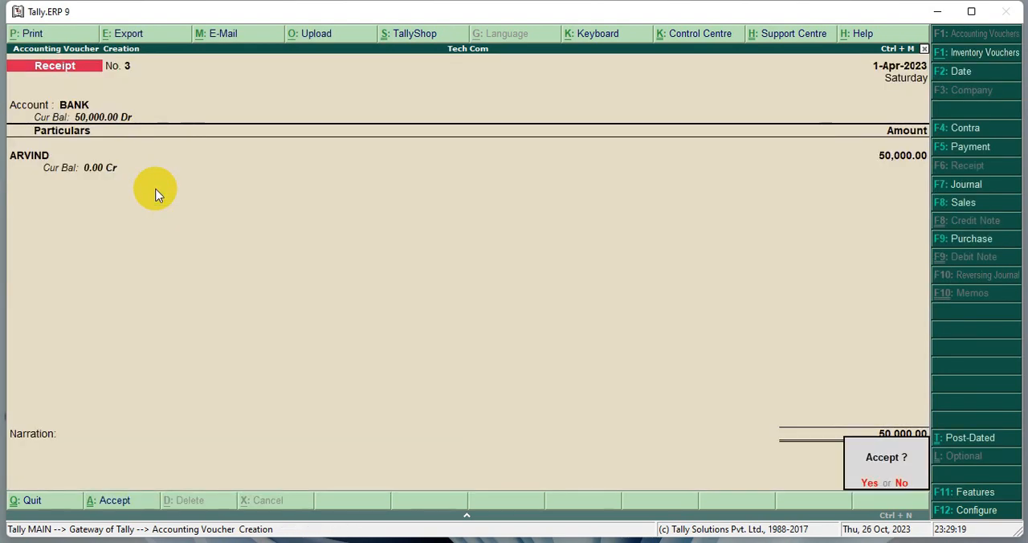
{"action": "key", "text": "Return"}
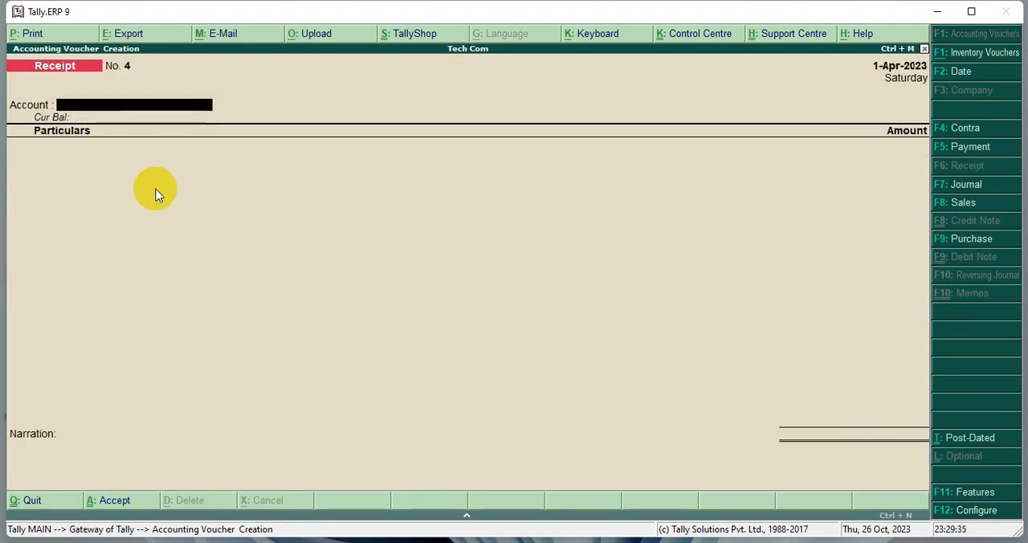
- Leave voucher entry and open the Display reports for Tech Com
{"action": "key", "text": "Escape"}
{"action": "key", "text": "Return"}
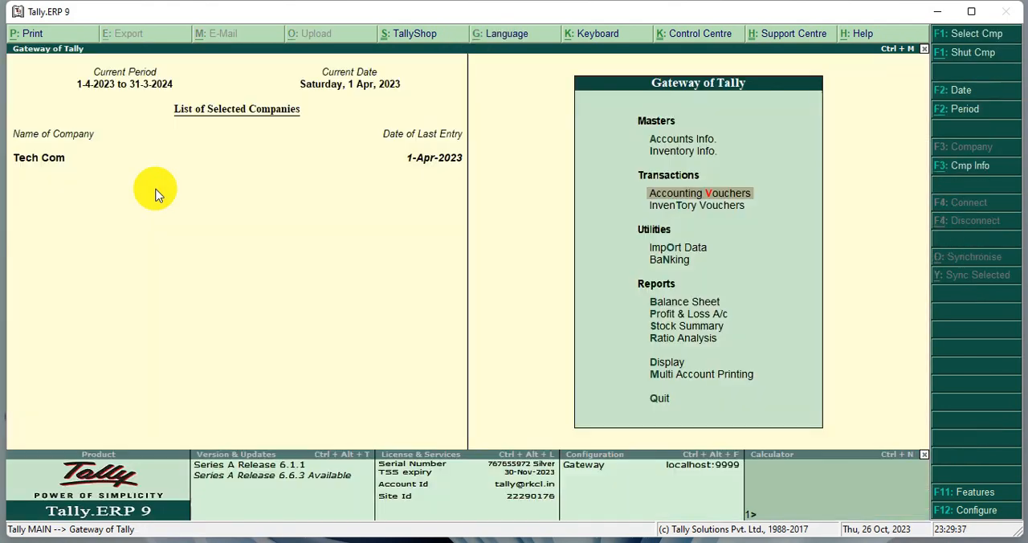
{"action": "key", "text": "Down"}
{"action": "key", "text": "Down"}
{"action": "key", "text": "Down"}
{"action": "key", "text": "Down"}
{"action": "key", "text": "Down"}
{"action": "key", "text": "Down"}
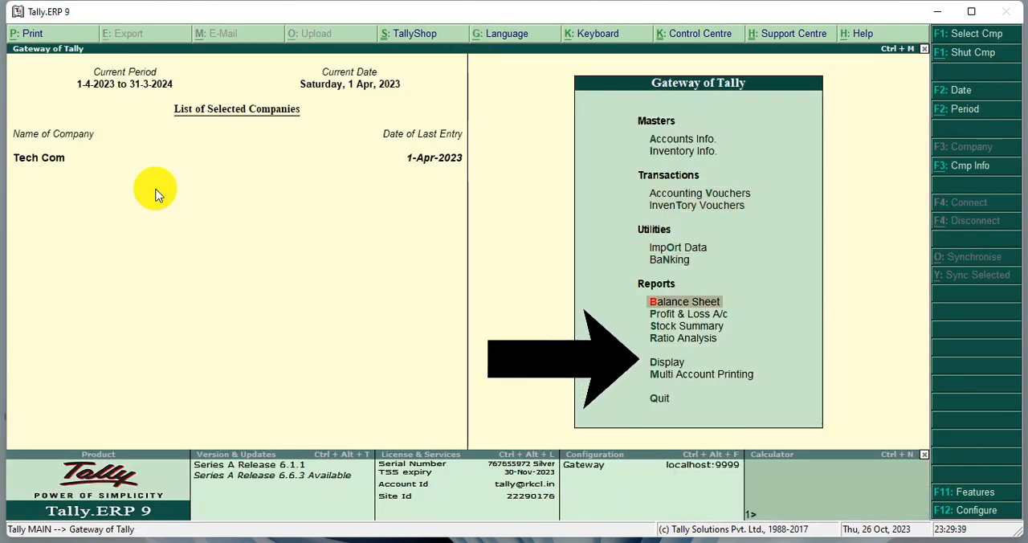
{"action": "key", "text": "Down"}
{"action": "key", "text": "Down"}
{"action": "key", "text": "Return"}
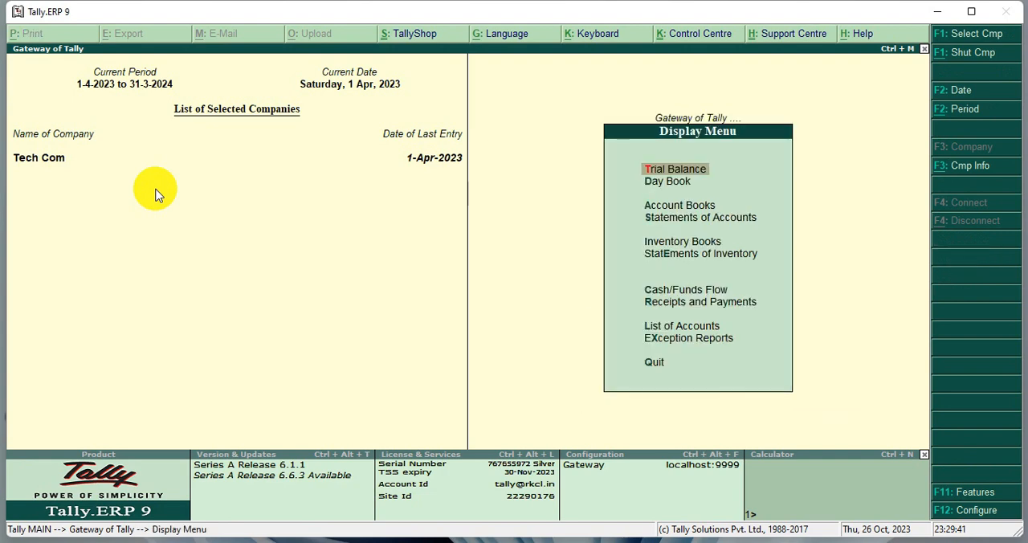
- Open the Cash/Bank Book(s) among the account books and examine the cash, bank and grand total closing balances
{"action": "key", "text": "Down"}
{"action": "key", "text": "Down"}
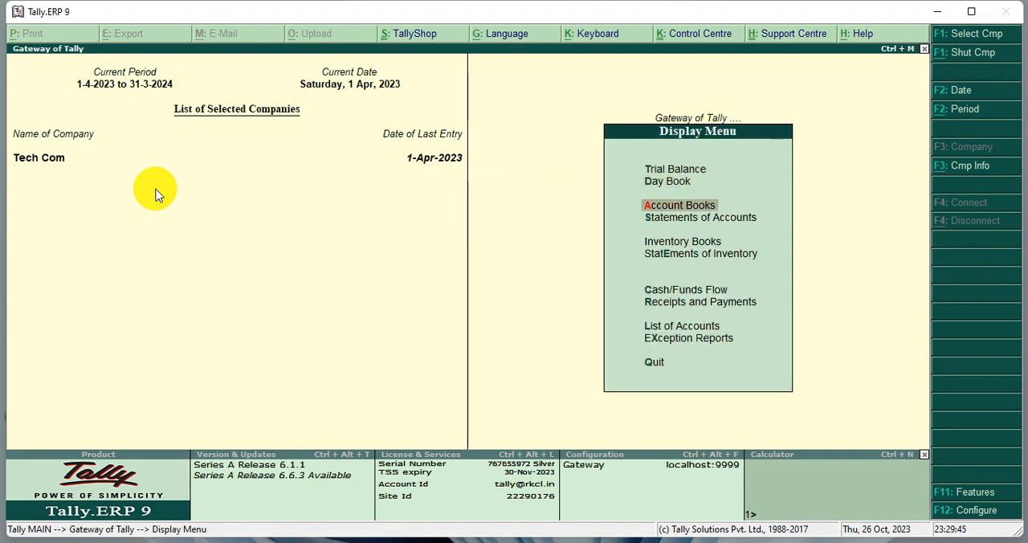
{"action": "key", "text": "Return"}
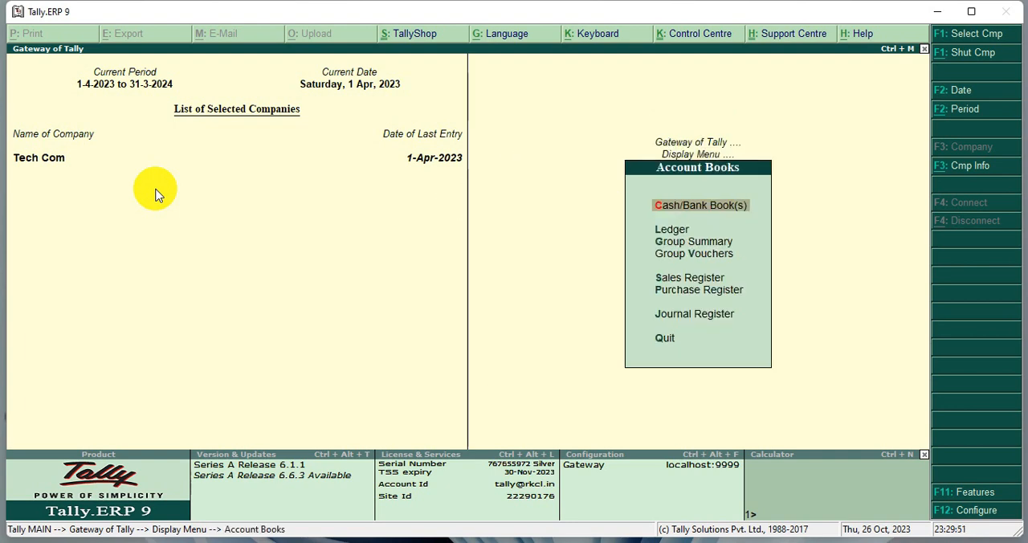
{"action": "key", "text": "Return"}
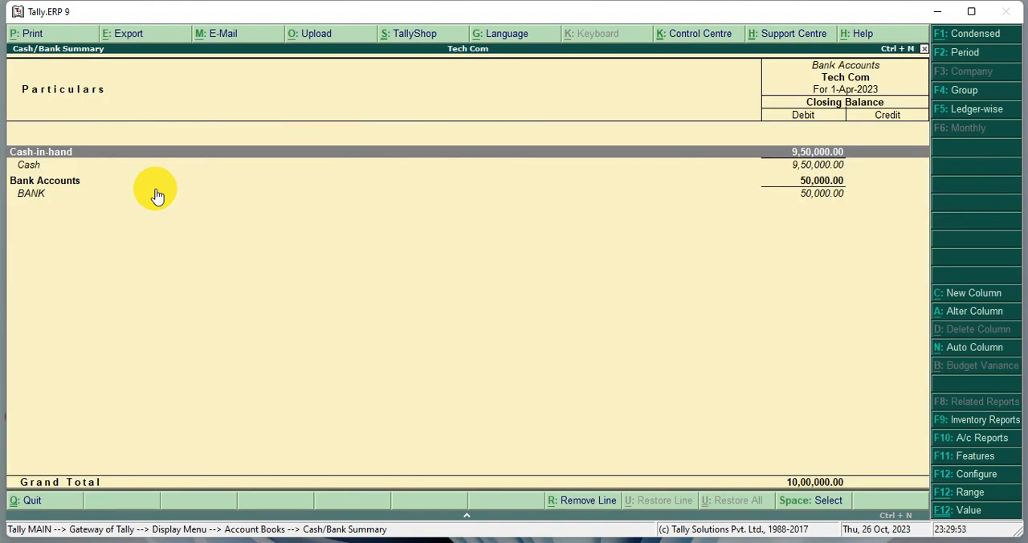
{"action": "mouse_move", "coordinate": [5, 142]}
{"action": "left_mouse_down"}
{"action": "mouse_move", "coordinate": [100, 160]}
{"action": "mouse_move", "coordinate": [664, 155]}
{"action": "mouse_move", "coordinate": [862, 163]}
{"action": "mouse_move", "coordinate": [867, 172]}
{"action": "left_mouse_up"}
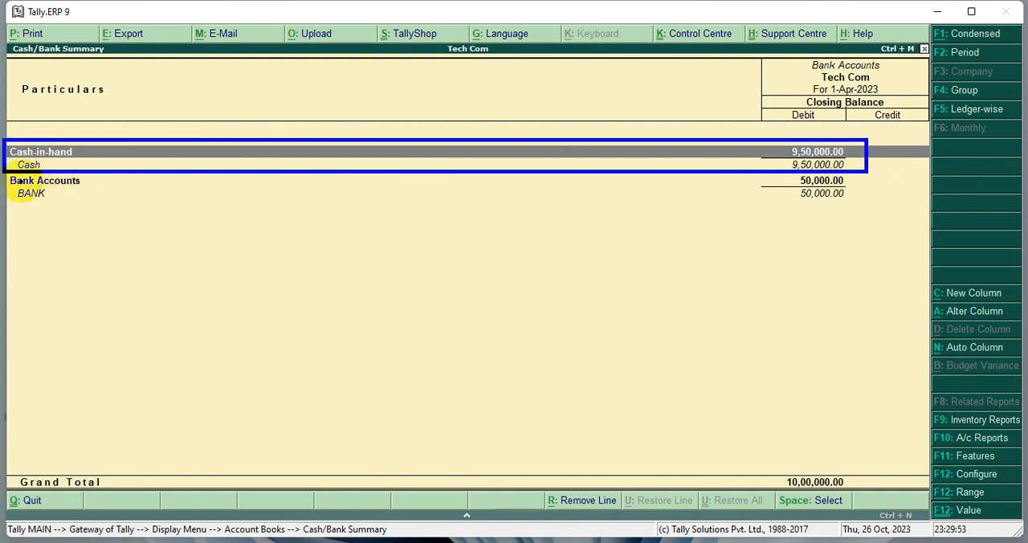
{"action": "left_click_drag", "start_coordinate": [8, 185], "coordinate": [853, 208]}
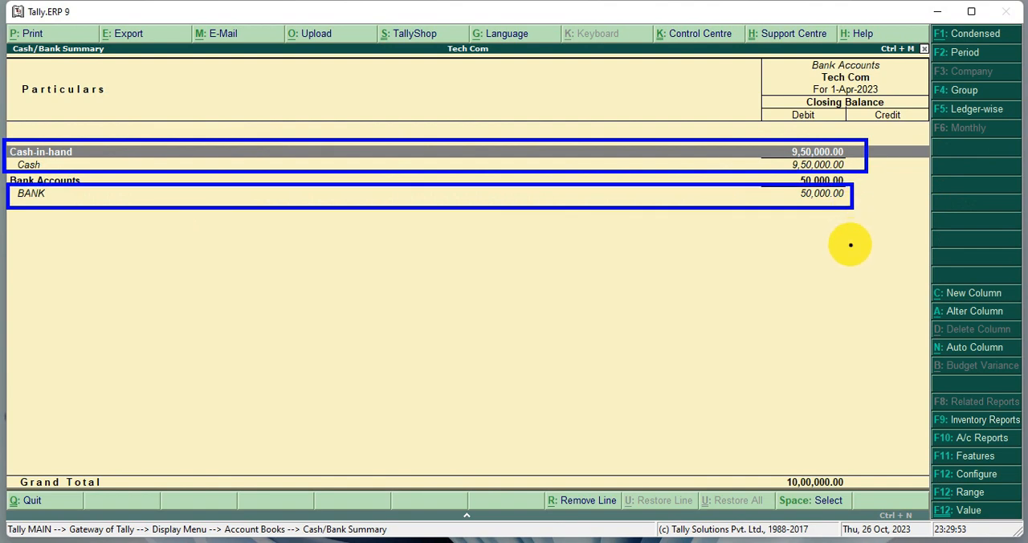
{"action": "left_click_drag", "start_coordinate": [762, 462], "coordinate": [873, 493]}
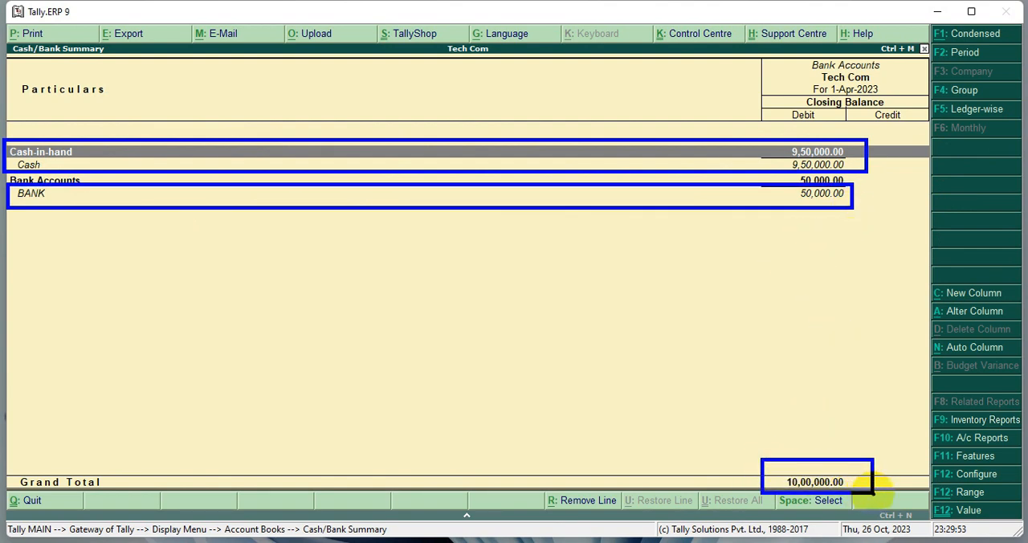
- Leave the cash and bank summary, examine the fridge's closing quantity in the Stock Summary, and close that report
{"action": "key", "text": "Escape"}
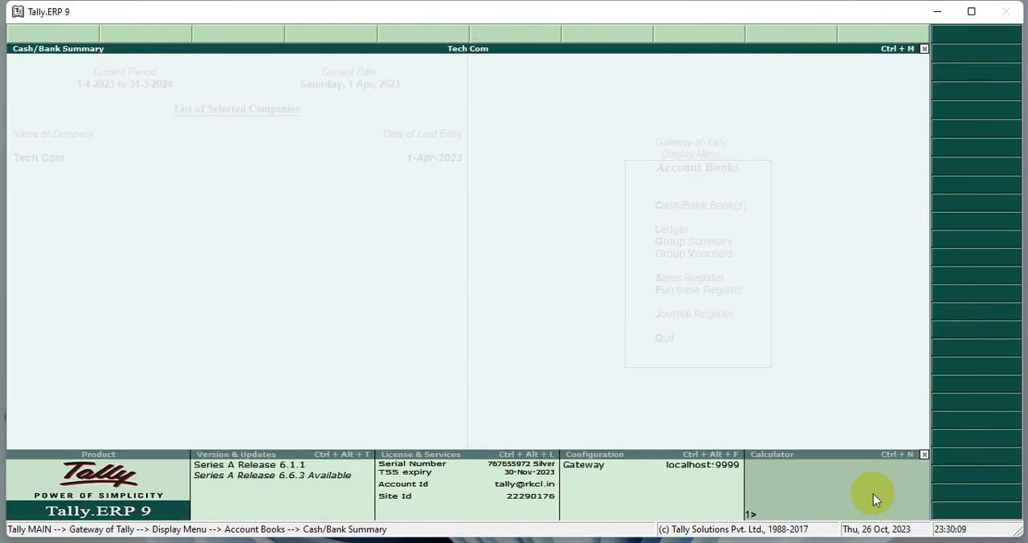
{"action": "key", "text": "Escape"}
{"action": "key", "text": "Escape"}
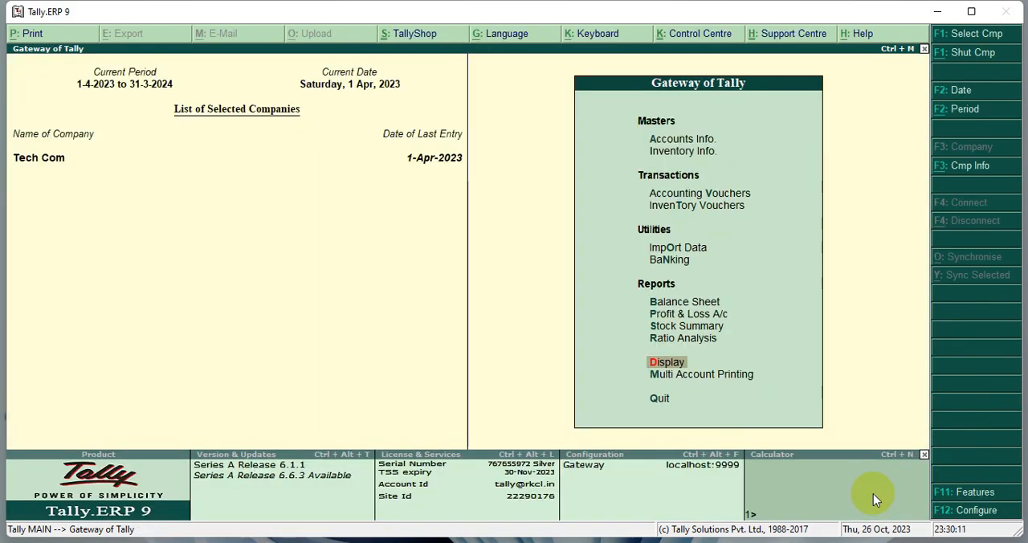
{"action": "key", "text": "Up"}
{"action": "key", "text": "Up"}
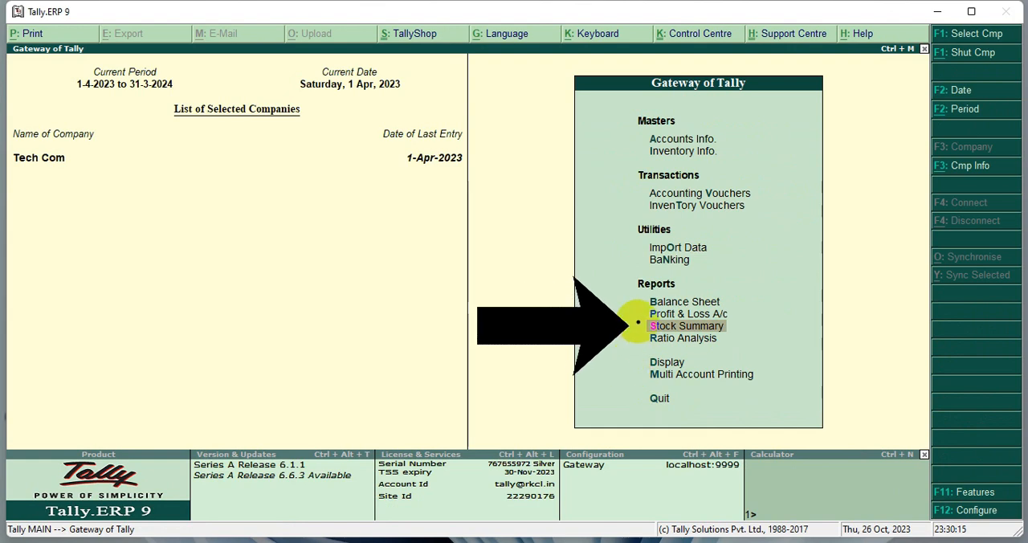
{"action": "left_click_drag", "start_coordinate": [635, 317], "coordinate": [741, 335]}
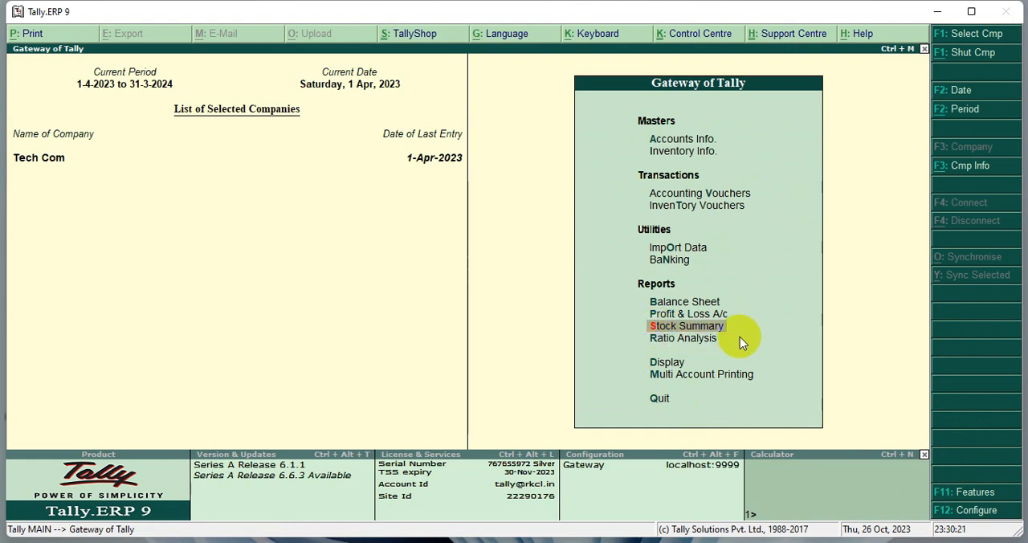
{"action": "key", "text": "Return"}
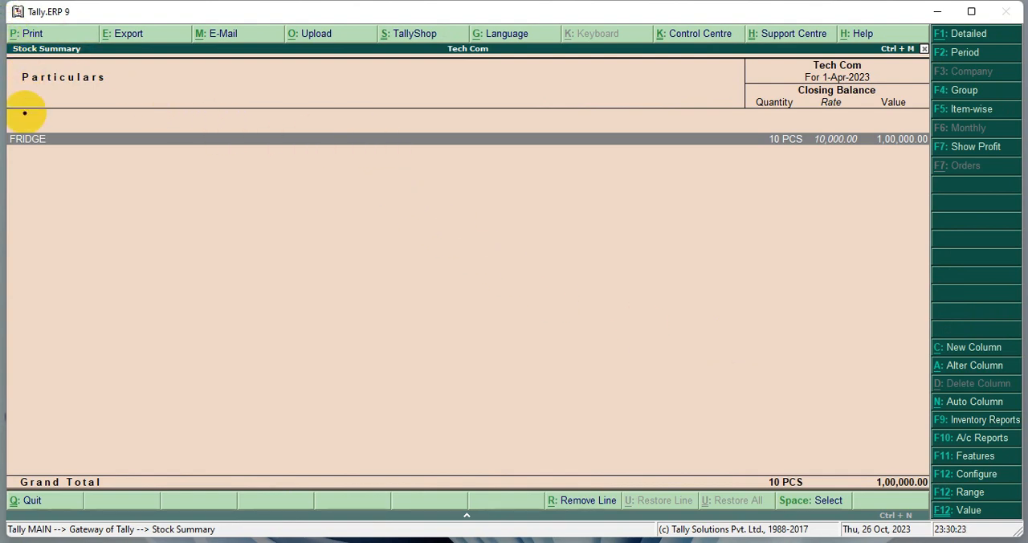
{"action": "mouse_move", "coordinate": [10, 124]}
{"action": "left_mouse_down"}
{"action": "mouse_move", "coordinate": [37, 142]}
{"action": "mouse_move", "coordinate": [166, 149]}
{"action": "mouse_move", "coordinate": [935, 162]}
{"action": "left_mouse_up"}
{"action": "left_click_drag", "start_coordinate": [758, 130], "coordinate": [813, 155]}
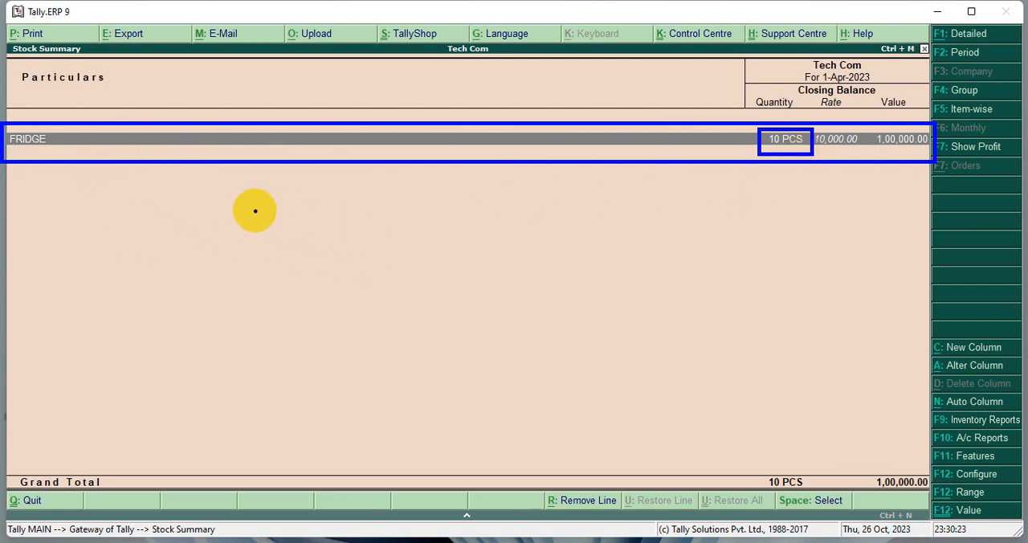
{"action": "key", "text": "Escape"}
{"action": "key", "text": "Escape"}
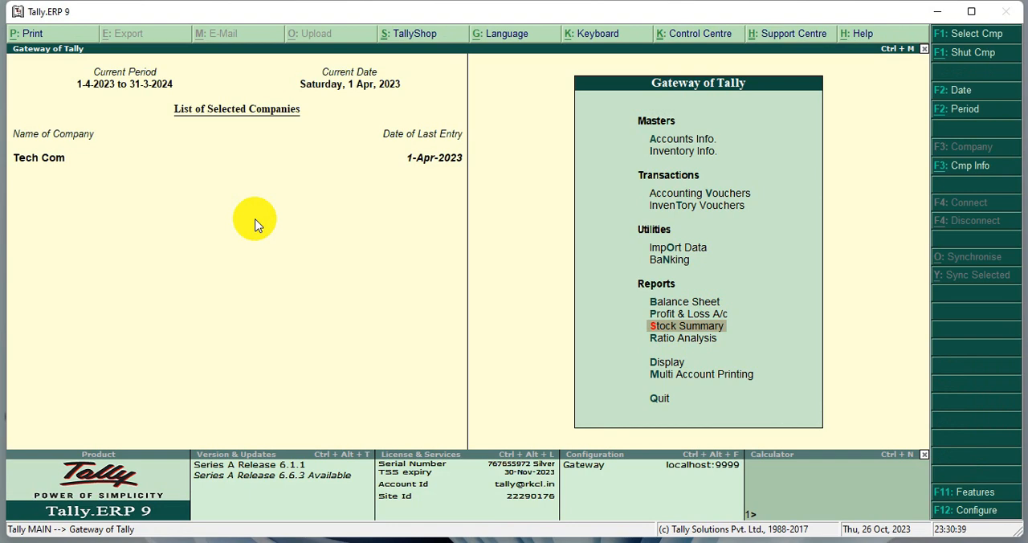
- Return to accounting voucher entry and start a new Contra voucher
{"action": "key", "text": "Up"}
{"action": "key", "text": "Up"}
{"action": "key", "text": "Up"}
{"action": "key", "text": "Up"}
{"action": "key", "text": "Up"}
{"action": "key", "text": "Up"}
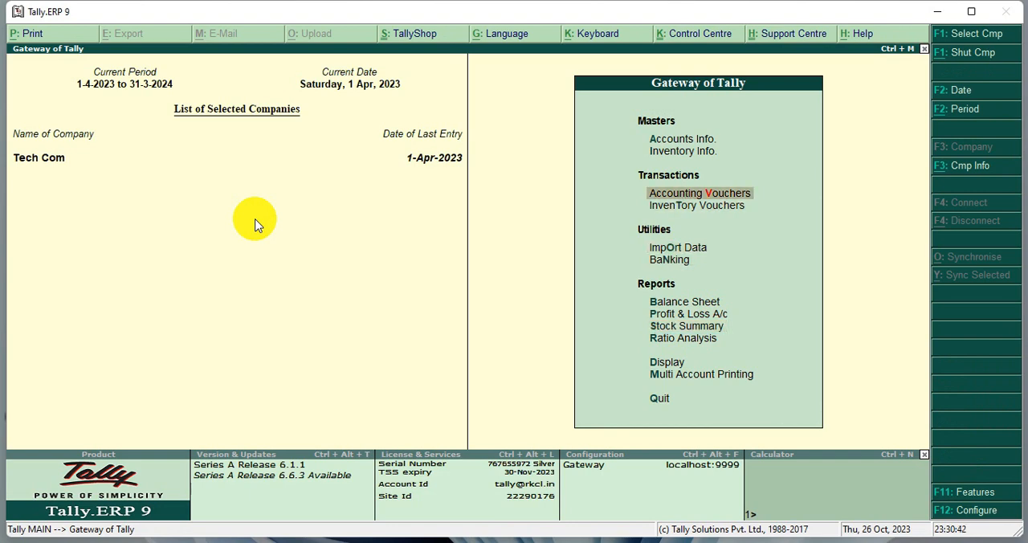
{"action": "key", "text": "Return"}
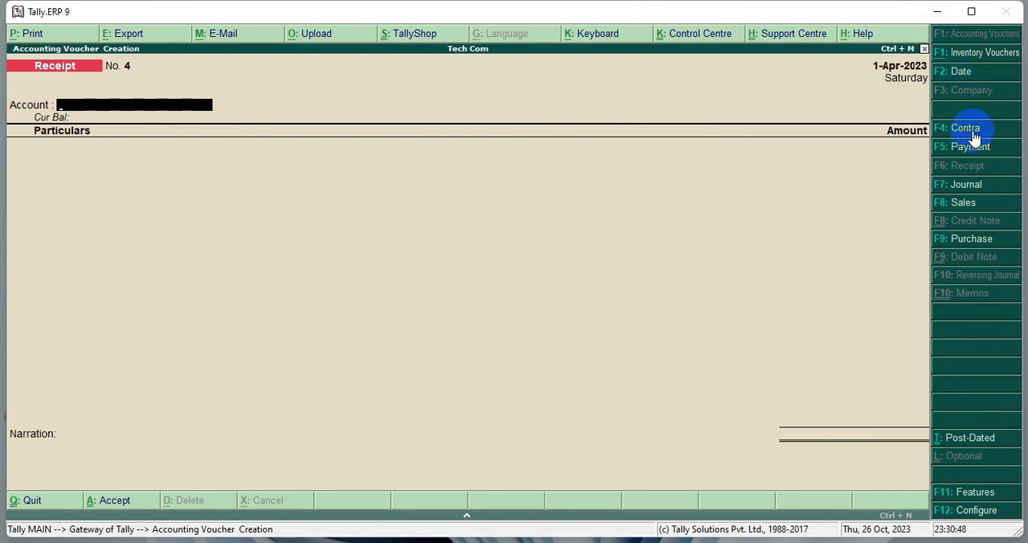
{"action": "key", "text": "F4"}
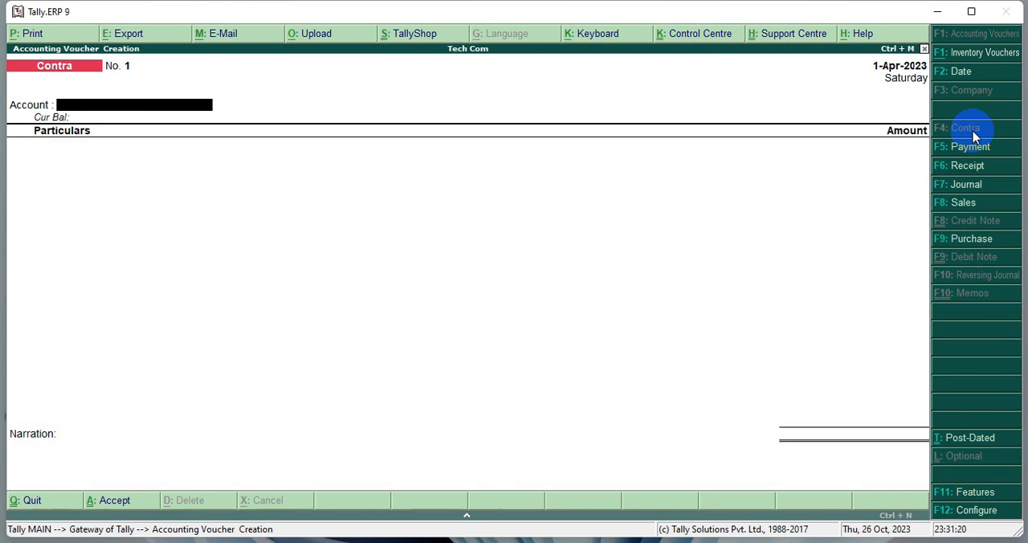
- Choose Cash as the Contra voucher's account and BANK as the ledger under Particulars
{"action": "key", "text": "Return"}
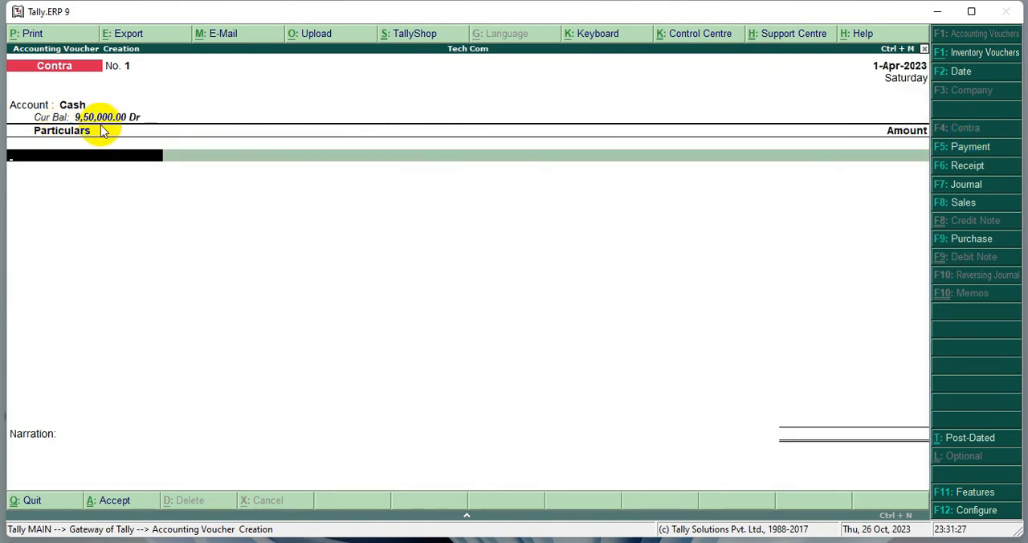
{"action": "type", "text": "B"}
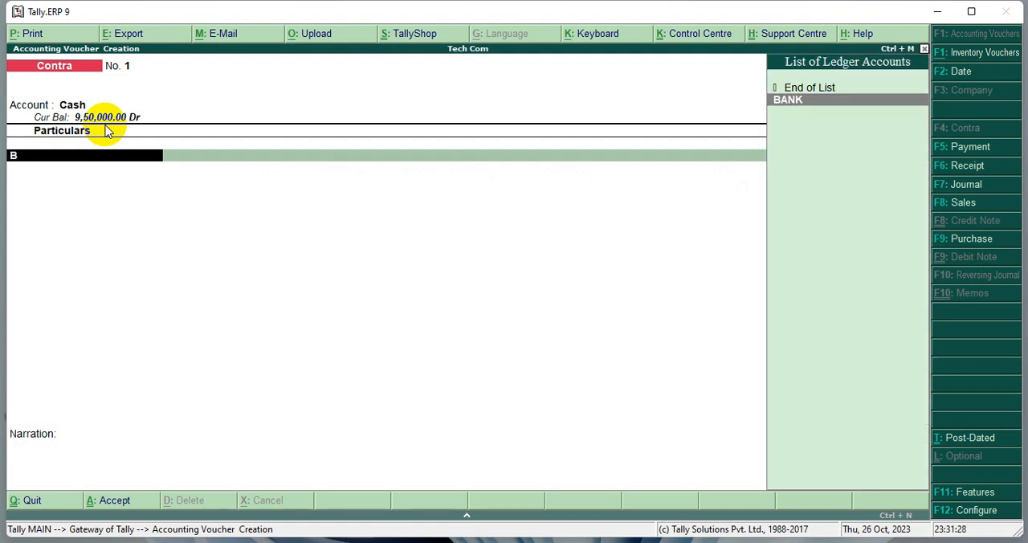
{"action": "key", "text": "Return"}
{"action": "key", "text": "ctrl+2"}
{"action": "key", "text": "b"}
{"action": "left_click_drag", "start_coordinate": [7, 145], "coordinate": [159, 181]}
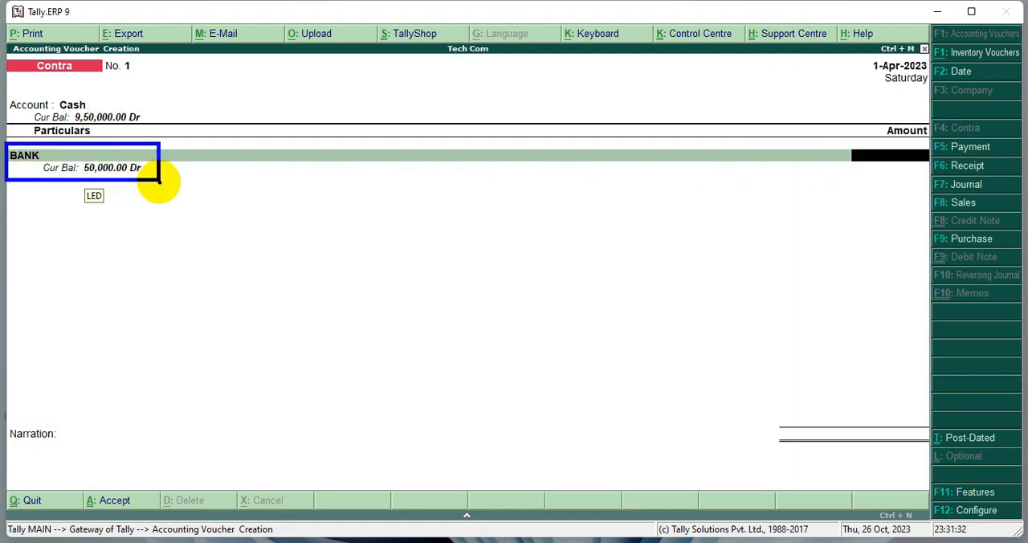
{"action": "key", "text": "Escape"}
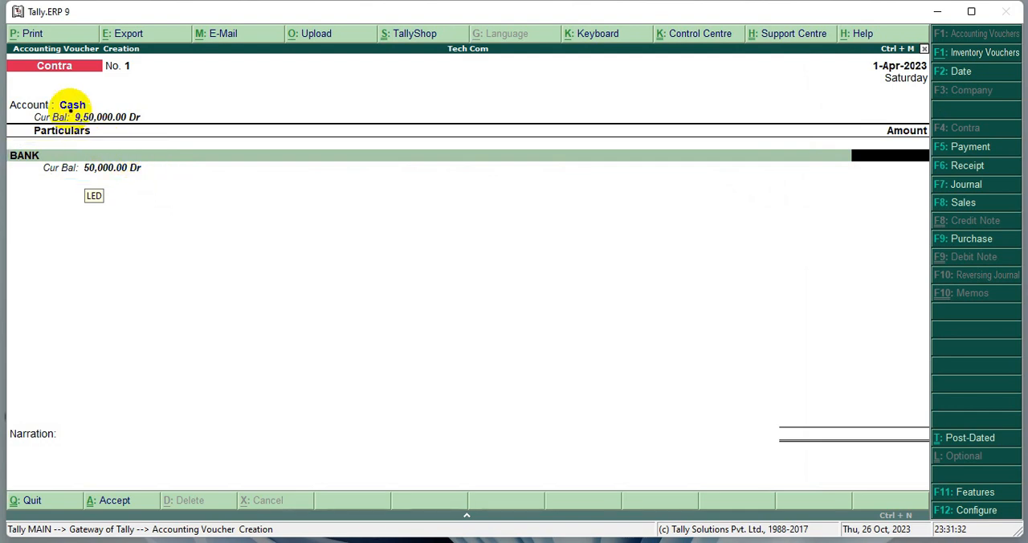
{"action": "left_click_drag", "start_coordinate": [69, 110], "coordinate": [148, 133]}
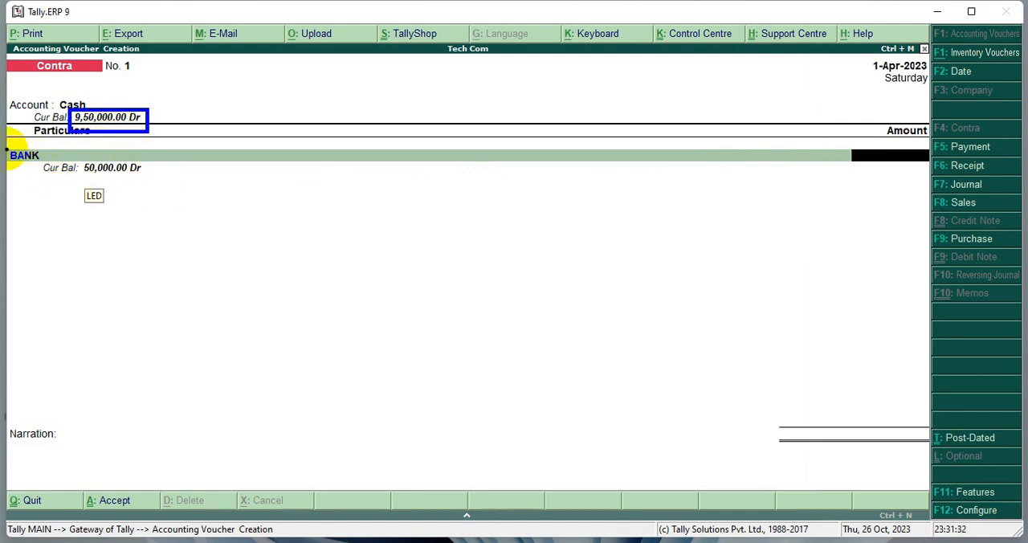
{"action": "mouse_move", "coordinate": [6, 145]}
{"action": "left_mouse_down"}
{"action": "mouse_move", "coordinate": [39, 169]}
{"action": "mouse_move", "coordinate": [152, 184]}
{"action": "left_mouse_up"}
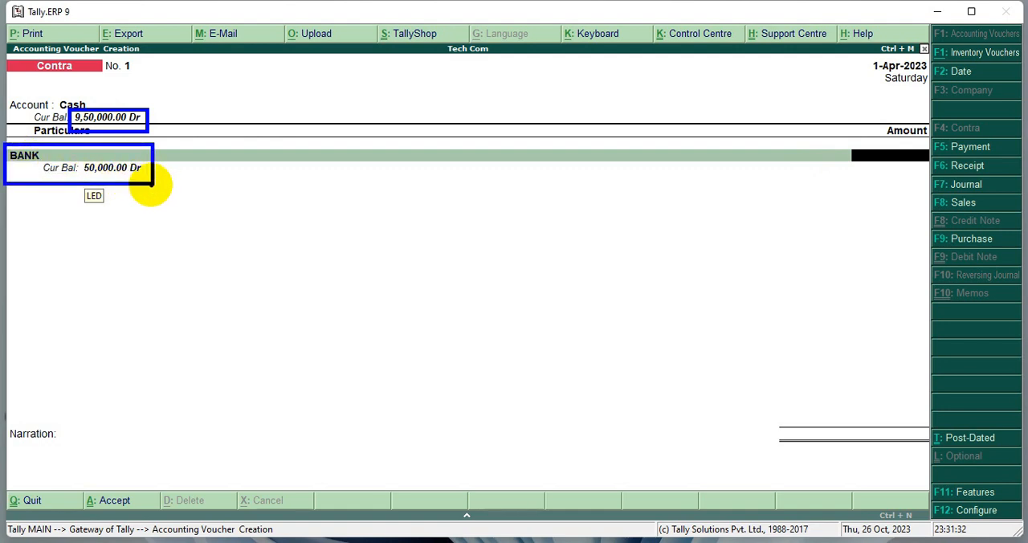
{"action": "key", "text": "Escape"}
- Enter an amount of 50,000 for the BANK line and accept its Cheque bank allocation without instrument details
{"action": "type", "text": "50000"}
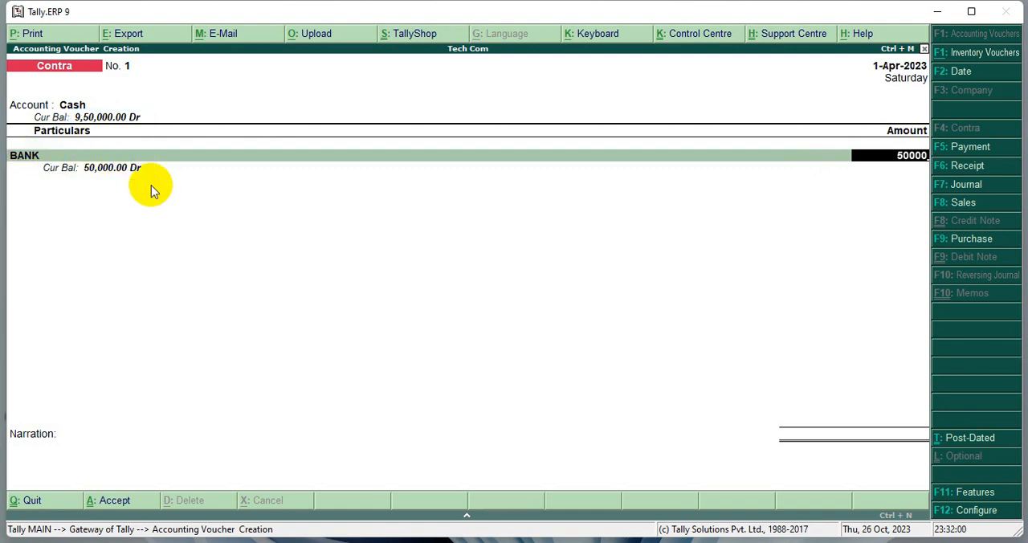
{"action": "key", "text": "Return"}
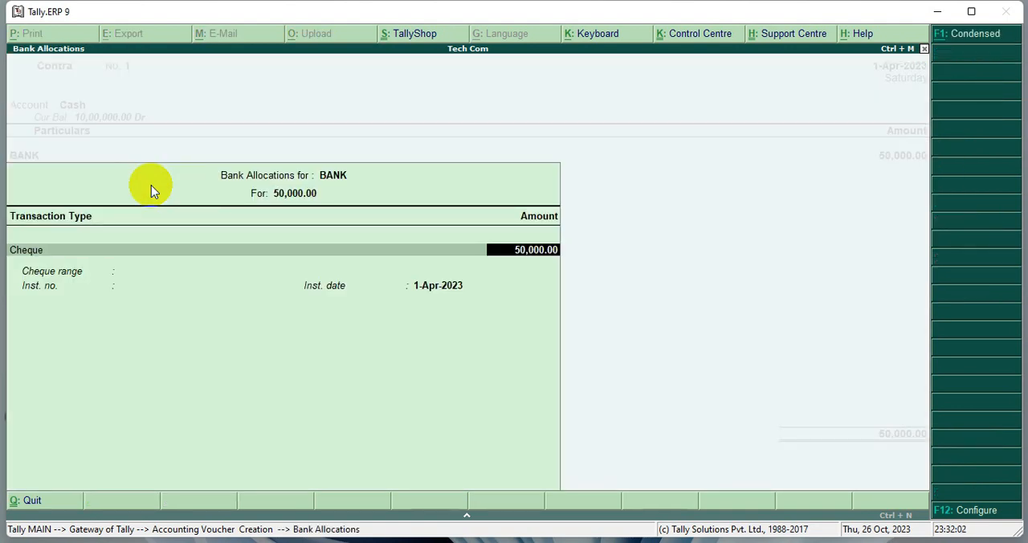
{"action": "key", "text": "Return"}
{"action": "key", "text": "Return"}
{"action": "key", "text": "Return"}
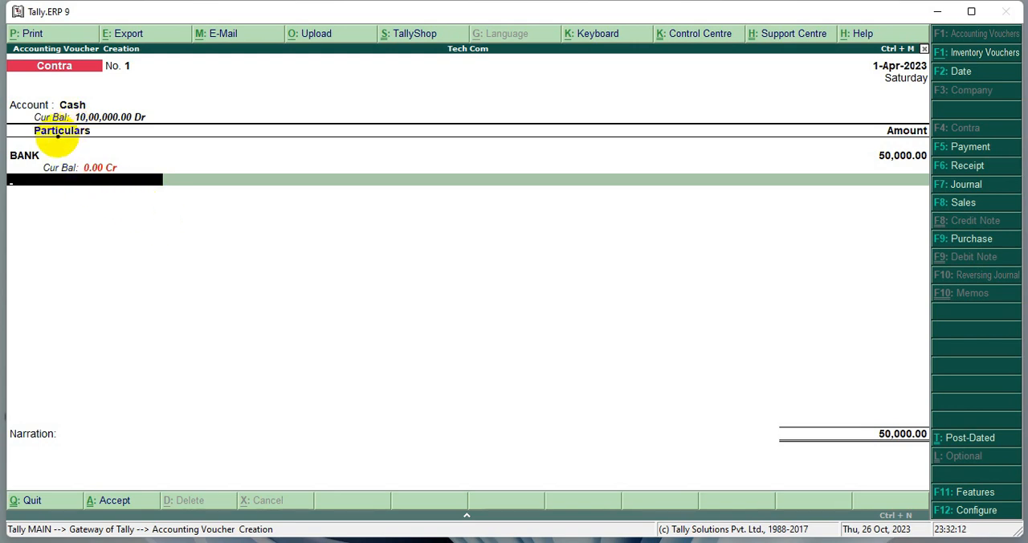
- Examine the current balances of the Cash and BANK ledgers in the Contra voucher
{"action": "left_click", "coordinate": [37, 154]}
{"action": "left_click_drag", "start_coordinate": [37, 154], "coordinate": [147, 186]}
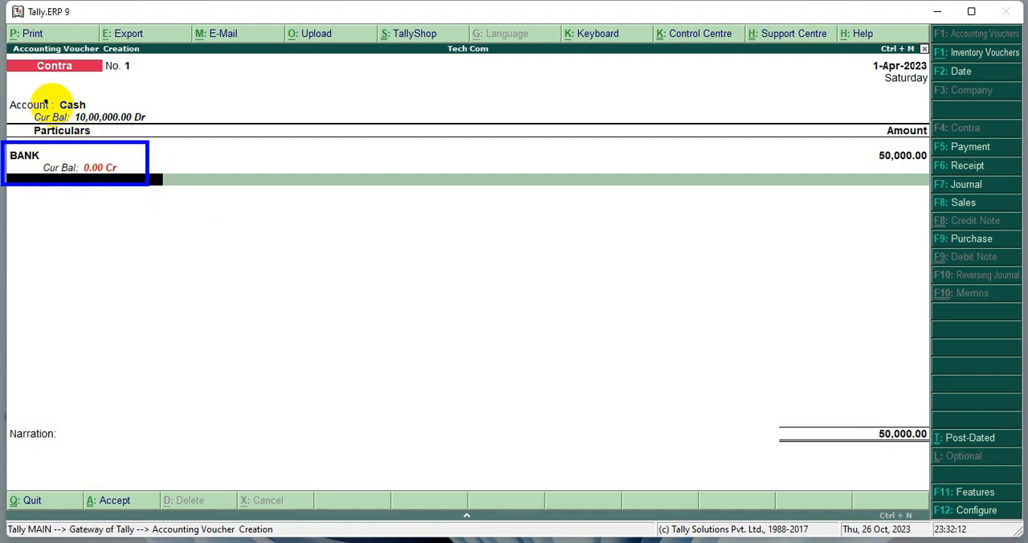
{"action": "mouse_move", "coordinate": [6, 95]}
{"action": "left_mouse_down"}
{"action": "mouse_move", "coordinate": [152, 119]}
{"action": "mouse_move", "coordinate": [159, 131]}
{"action": "left_mouse_up"}
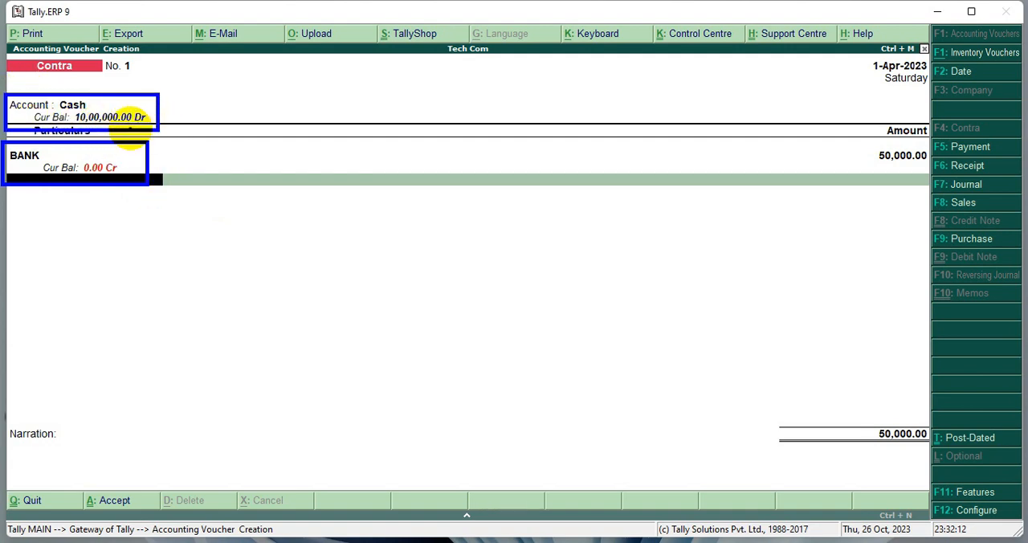
{"action": "left_click_drag", "start_coordinate": [72, 111], "coordinate": [147, 125]}
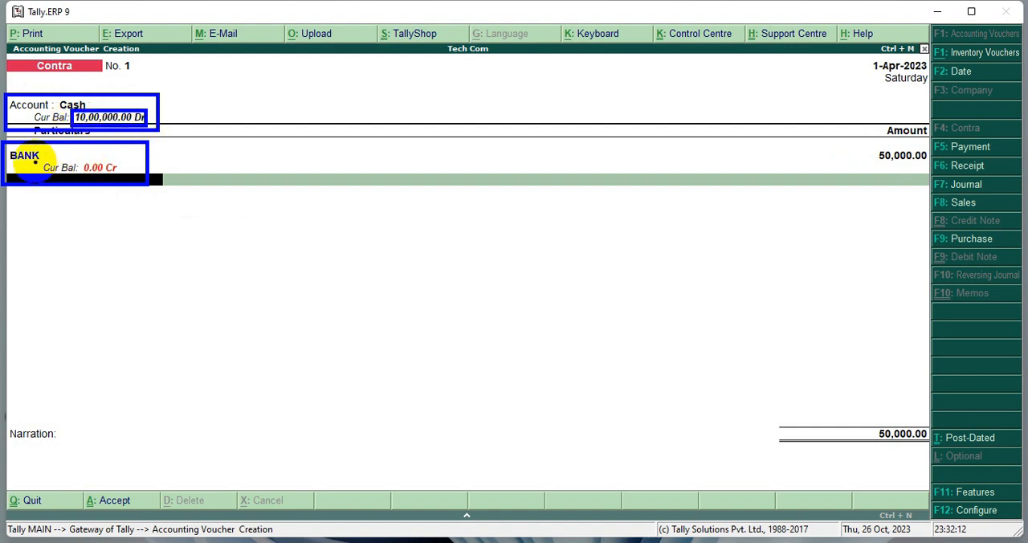
{"action": "left_click_drag", "start_coordinate": [33, 161], "coordinate": [127, 175]}
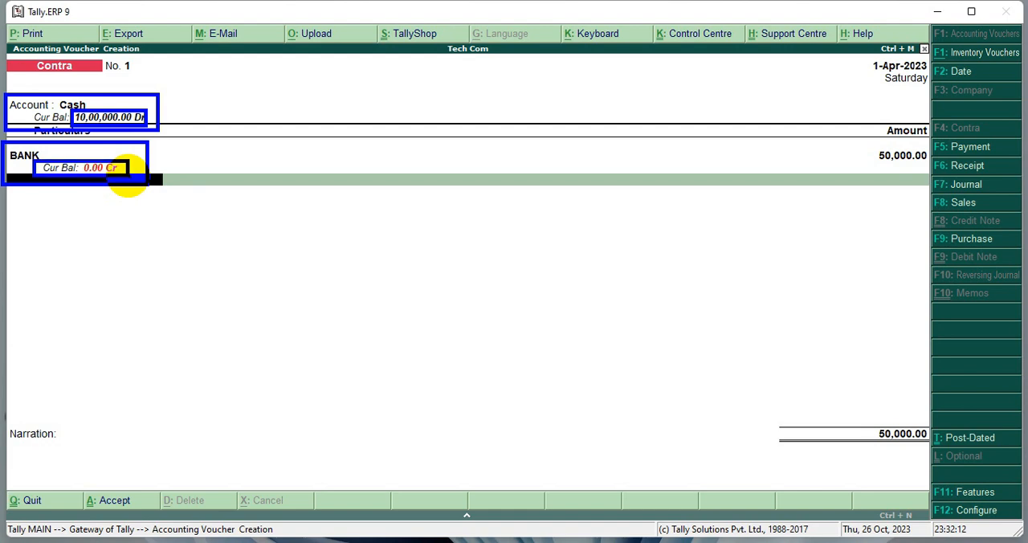
{"action": "key", "text": "ctrl+z"}
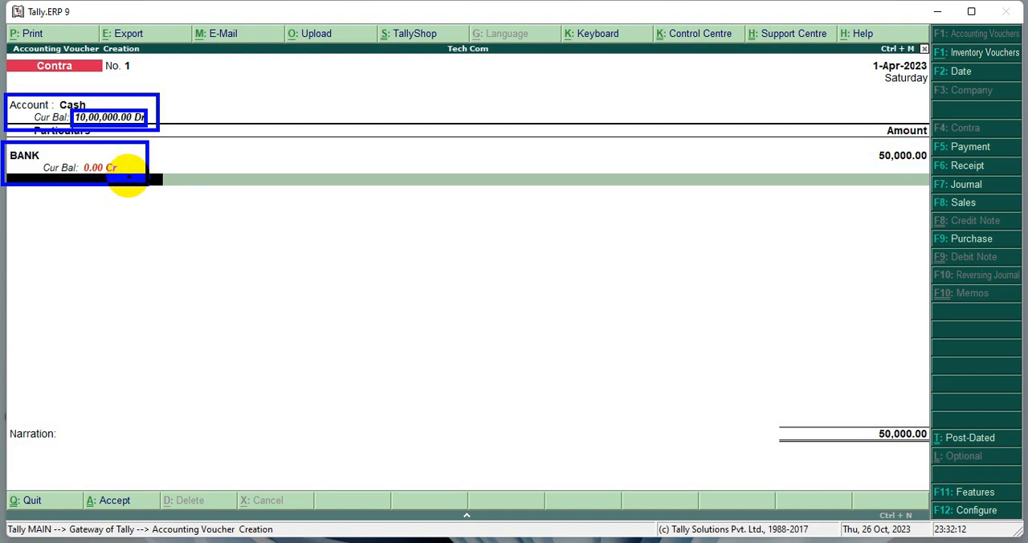
{"action": "key", "text": "ctrl+z"}
{"action": "key", "text": "Escape"}
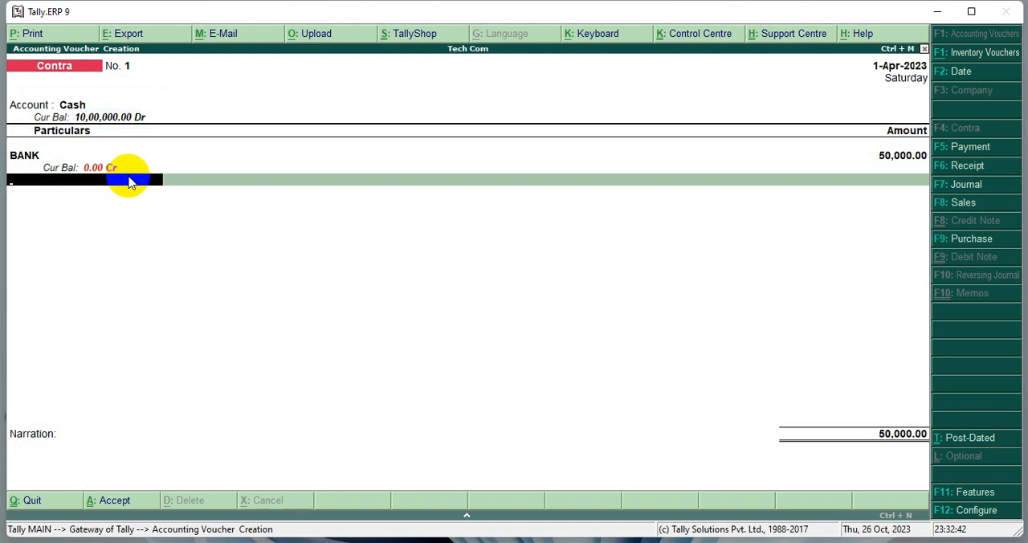
- Swap the Contra voucher's ledgers so that BANK is the account and Cash is under Particulars
{"action": "key", "text": "BackSpace"}
{"action": "key", "text": "BackSpace"}
{"action": "key", "text": "BackSpace"}
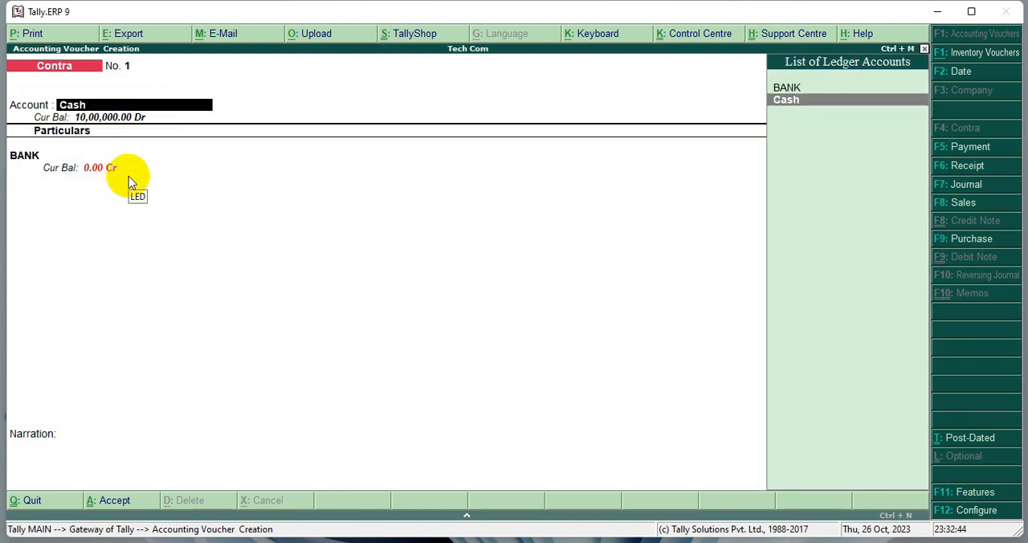
{"action": "key", "text": "Up"}
{"action": "key", "text": "Return"}
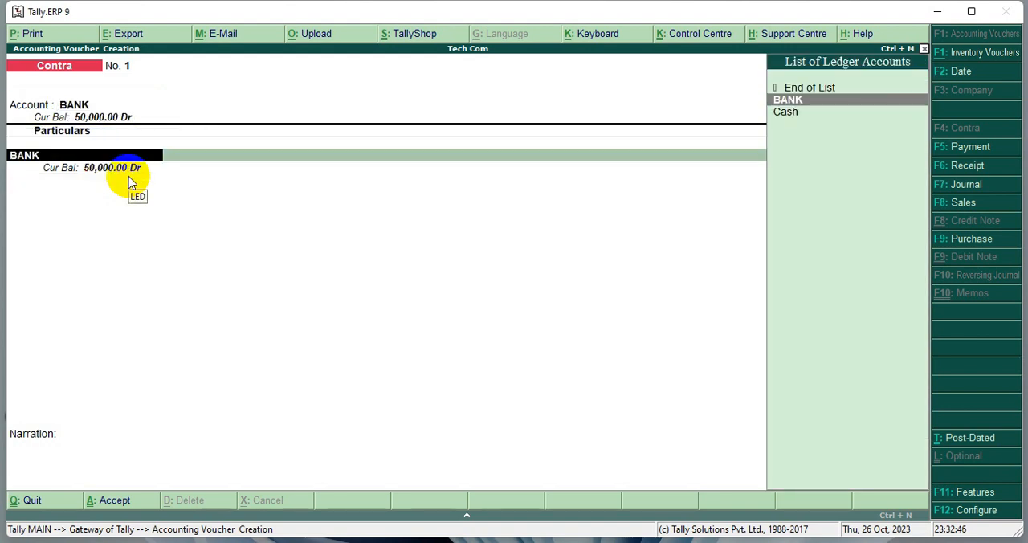
{"action": "key", "text": "Down"}
{"action": "key", "text": "Return"}
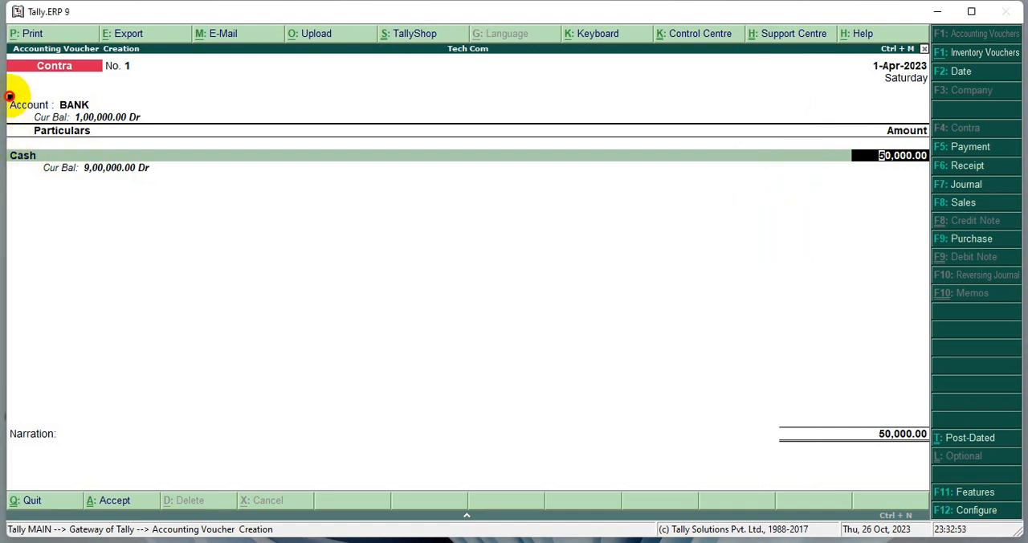
{"action": "left_click", "coordinate": [102, 125]}
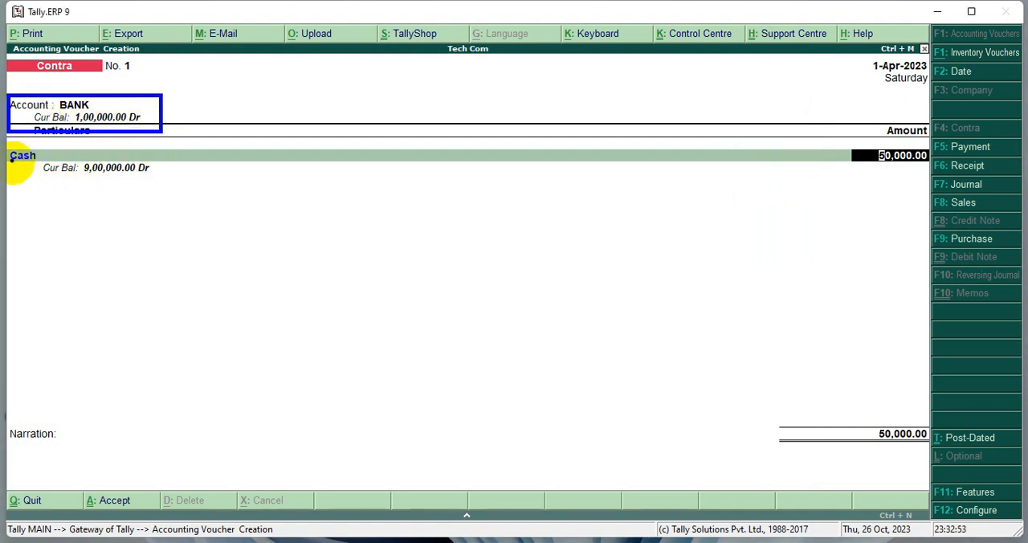
{"action": "mouse_move", "coordinate": [6, 146]}
{"action": "left_mouse_down"}
{"action": "mouse_move", "coordinate": [85, 179]}
{"action": "mouse_move", "coordinate": [168, 186]}
{"action": "left_mouse_up"}
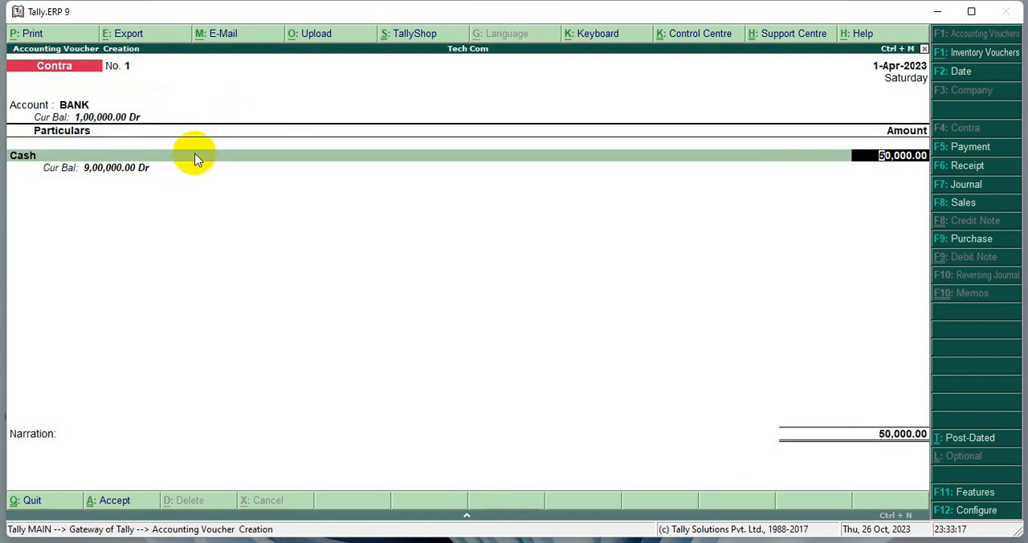
- Keep the 50,000 amount and Cash bank allocation, leave the denominations and narration blank, and save Contra voucher 1
{"action": "key", "text": "Return"}
{"action": "key", "text": "Return"}
{"action": "key", "text": "Return"}
{"action": "key", "text": "Return"}
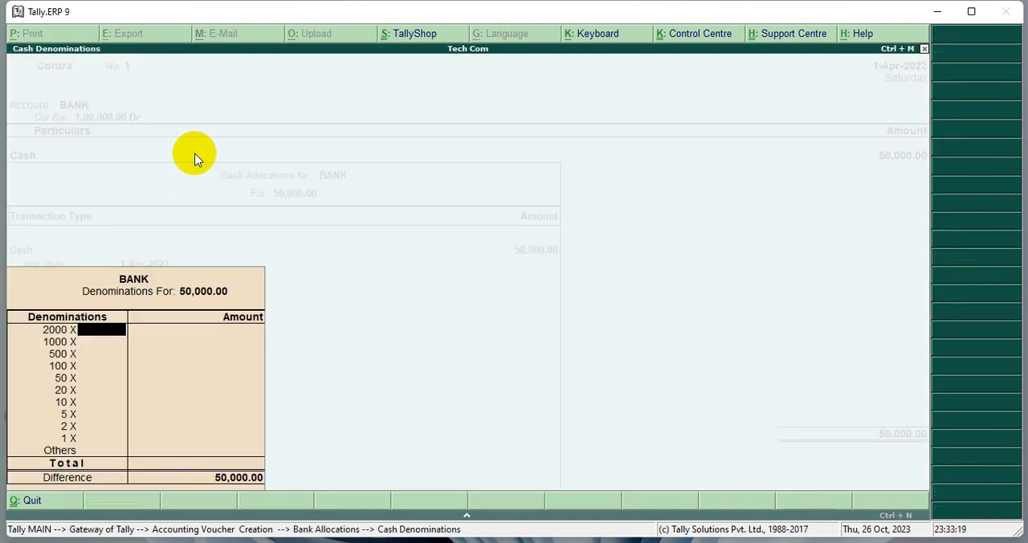
{"action": "key", "text": "Return"}
{"action": "key", "text": "Return"}
{"action": "key", "text": "Return"}
{"action": "key", "text": "Return"}
{"action": "key", "text": "Return"}
{"action": "key", "text": "Return"}
{"action": "key", "text": "Return"}
{"action": "key", "text": "Return"}
{"action": "key", "text": "Return"}
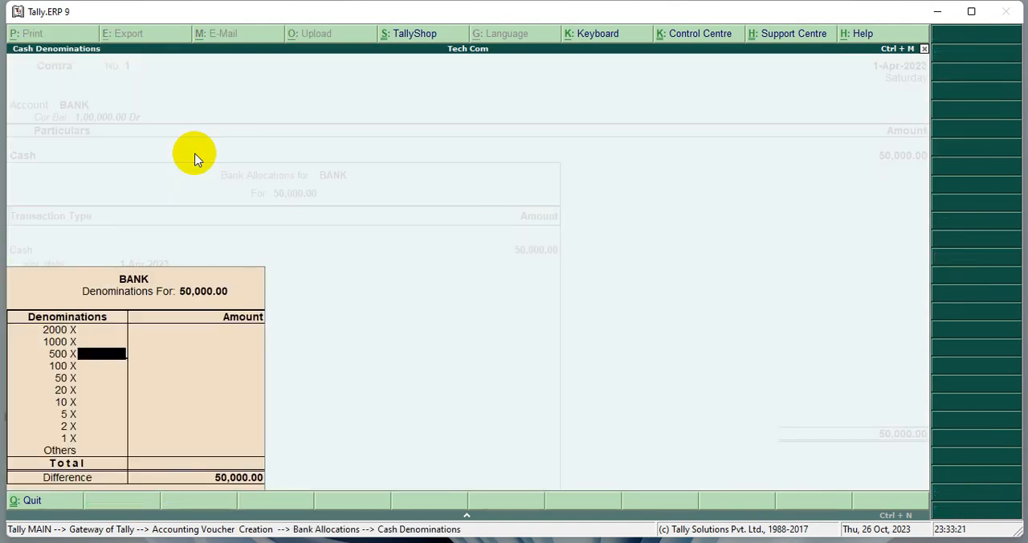
{"action": "key", "text": "Return"}
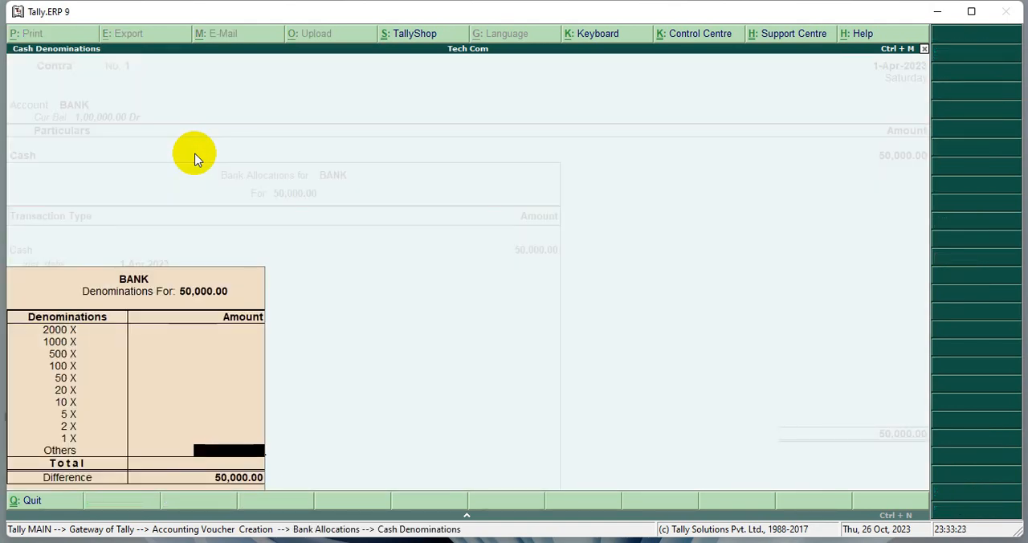
{"action": "key", "text": "Return"}
{"action": "key", "text": "Return"}
{"action": "key", "text": "Return"}
{"action": "key", "text": "Return"}
{"action": "key", "text": "Return"}
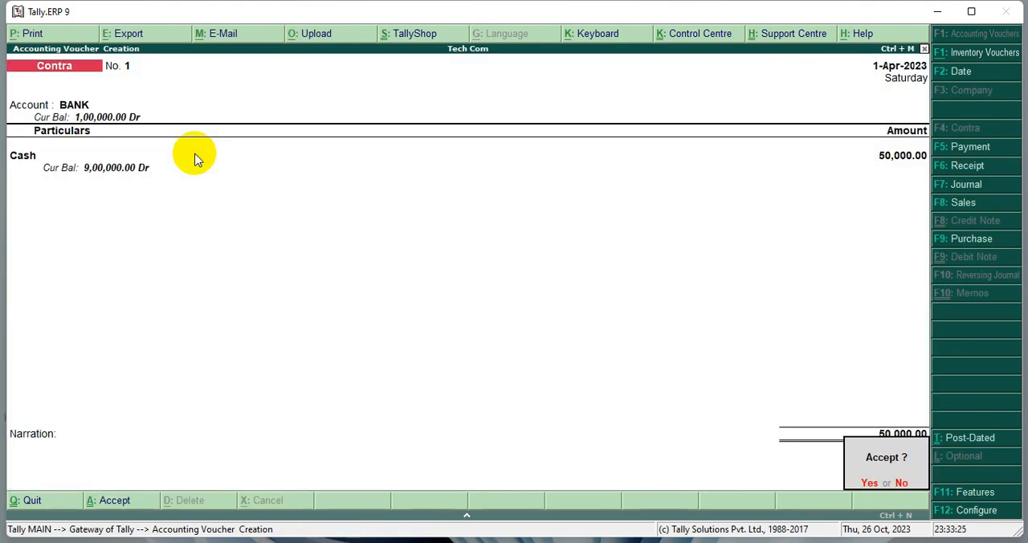
{"action": "key", "text": "Return"}
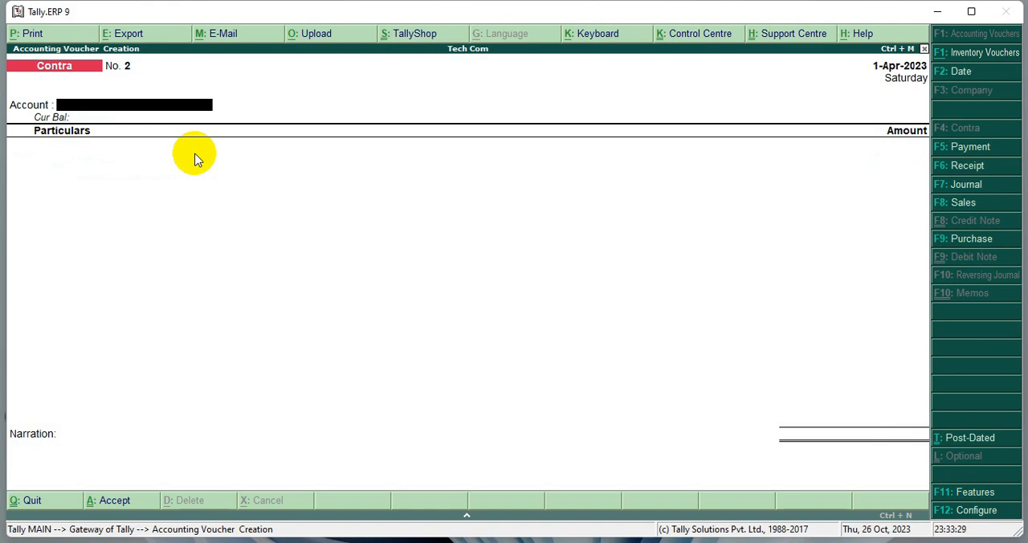
- In Contra voucher 2, set Cash as the account and BANK as the ledger under Particulars
{"action": "type", "text": "C"}
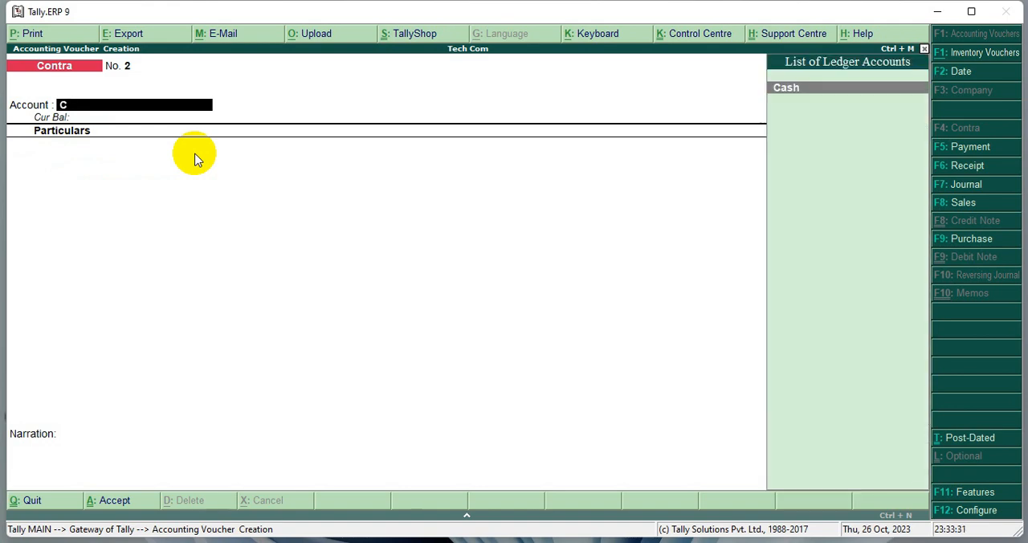
{"action": "key", "text": "Return"}
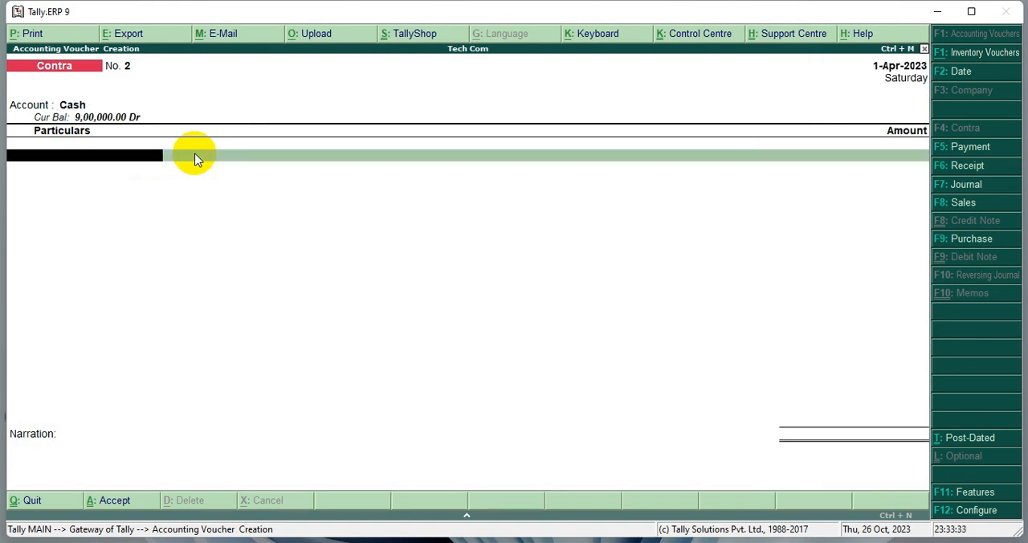
{"action": "type", "text": "B"}
{"action": "key", "text": "Return"}
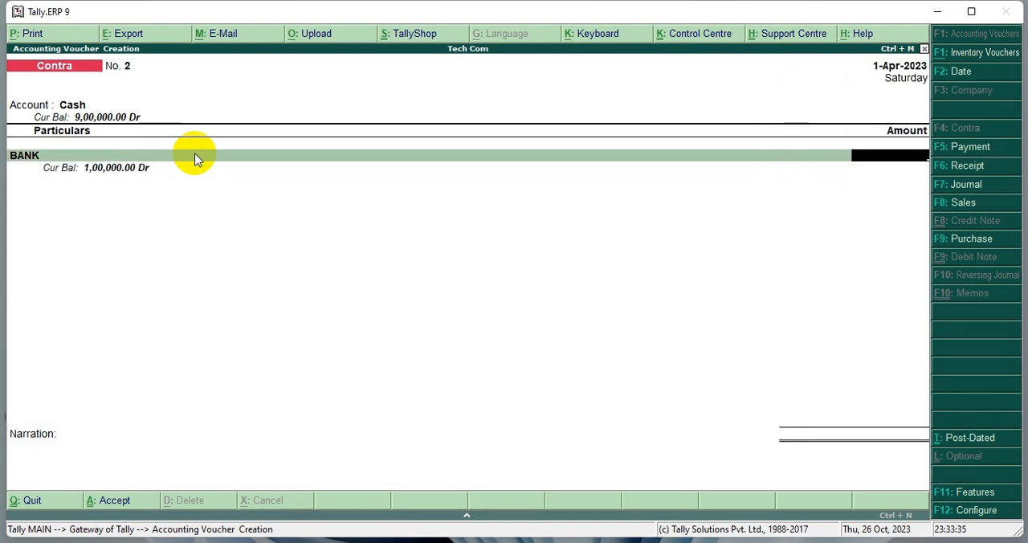
- Enter 20,000 for the BANK line and accept a Cheque allocation with cheque range Not Applicable and no instrument number
{"action": "type", "text": "20000"}
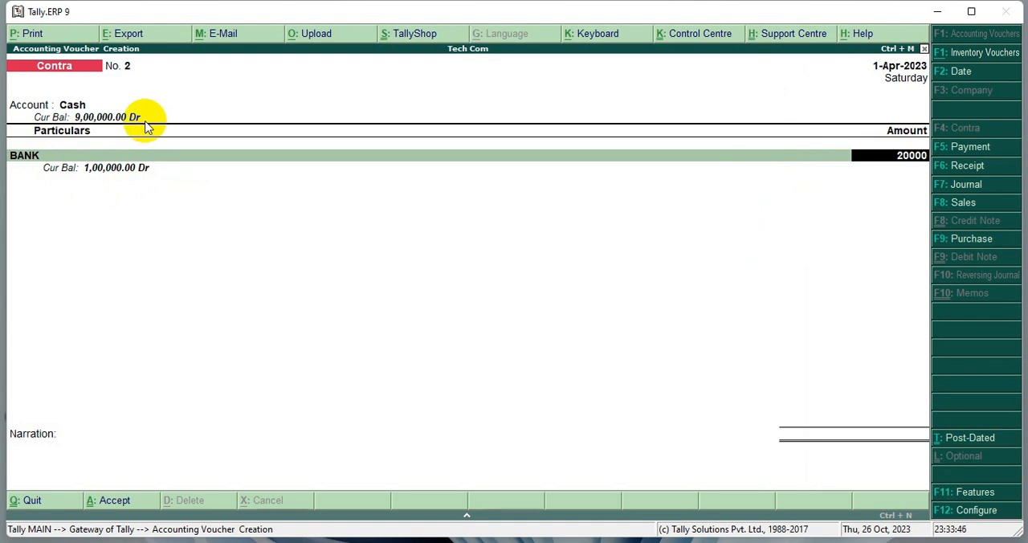
{"action": "key", "text": "Return"}
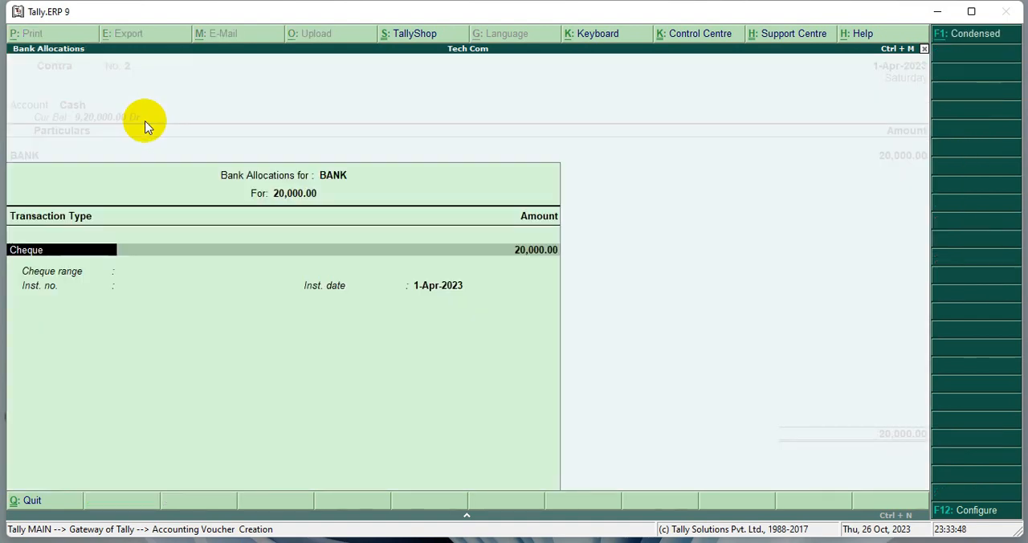
{"action": "key", "text": "Return"}
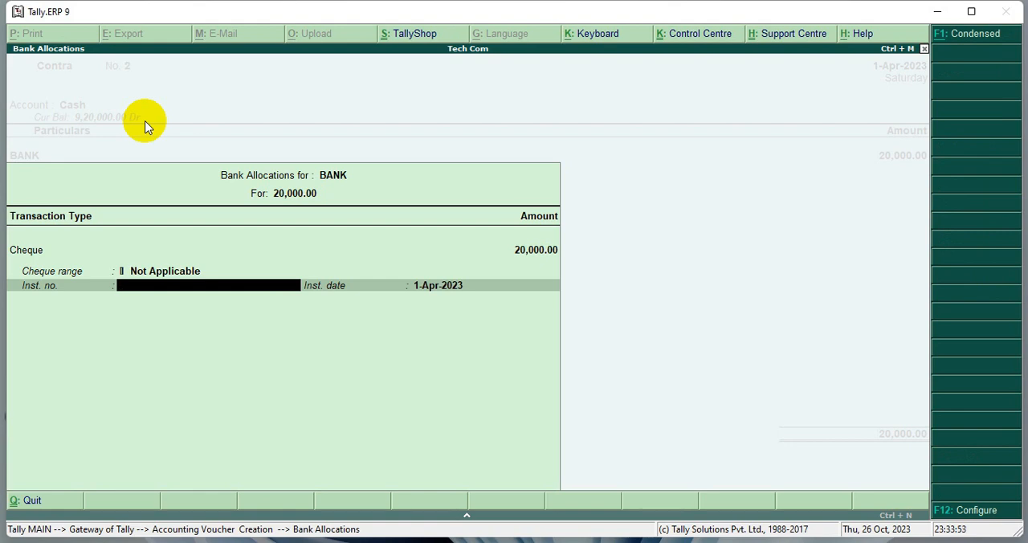
{"action": "key", "text": "Return"}
{"action": "key", "text": "Return"}
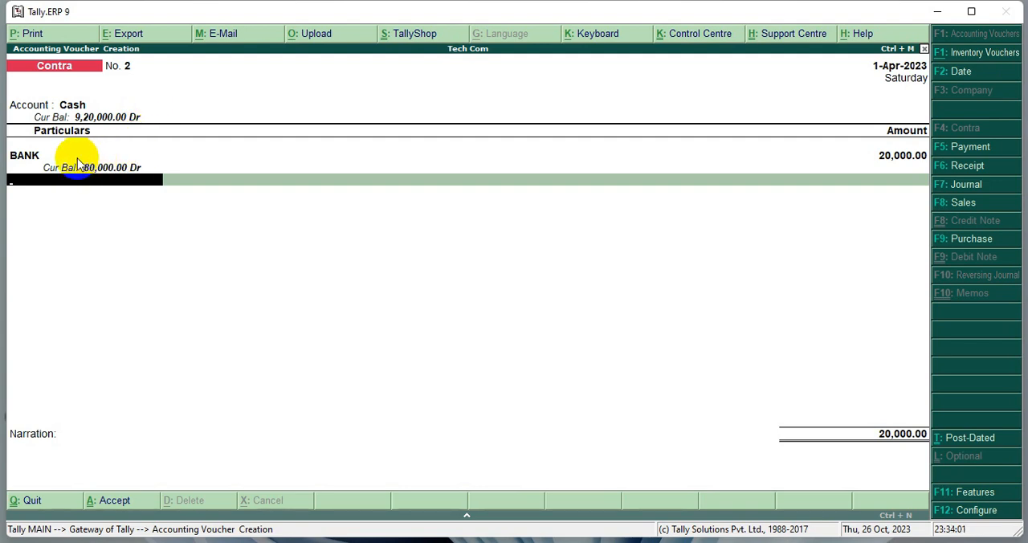
- Check the Cash and BANK balances, end the ledger entries and accept Contra voucher 2 without a narration
{"action": "left_click_drag", "start_coordinate": [6, 144], "coordinate": [157, 183]}
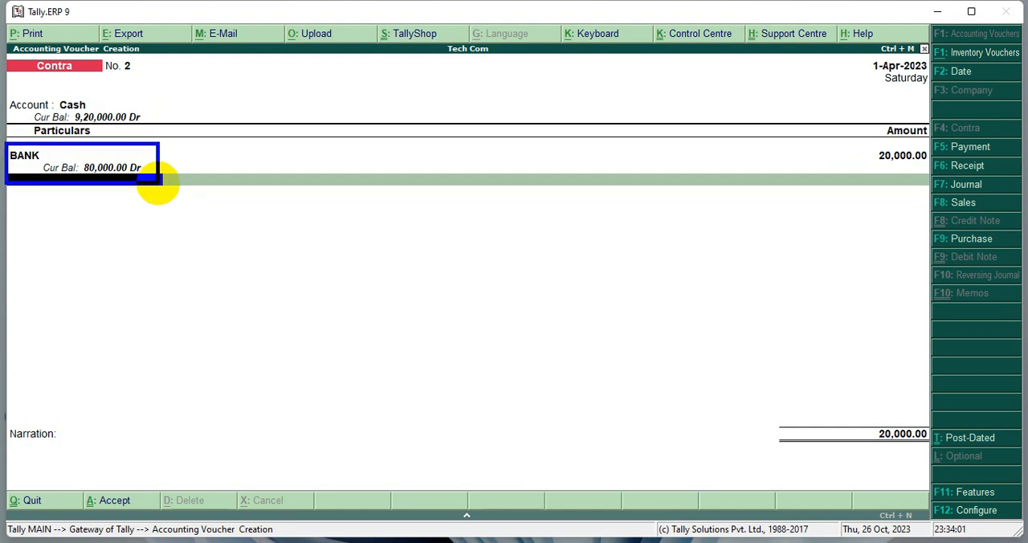
{"action": "mouse_move", "coordinate": [8, 94]}
{"action": "left_mouse_down"}
{"action": "mouse_move", "coordinate": [115, 130]}
{"action": "mouse_move", "coordinate": [161, 133]}
{"action": "left_mouse_up"}
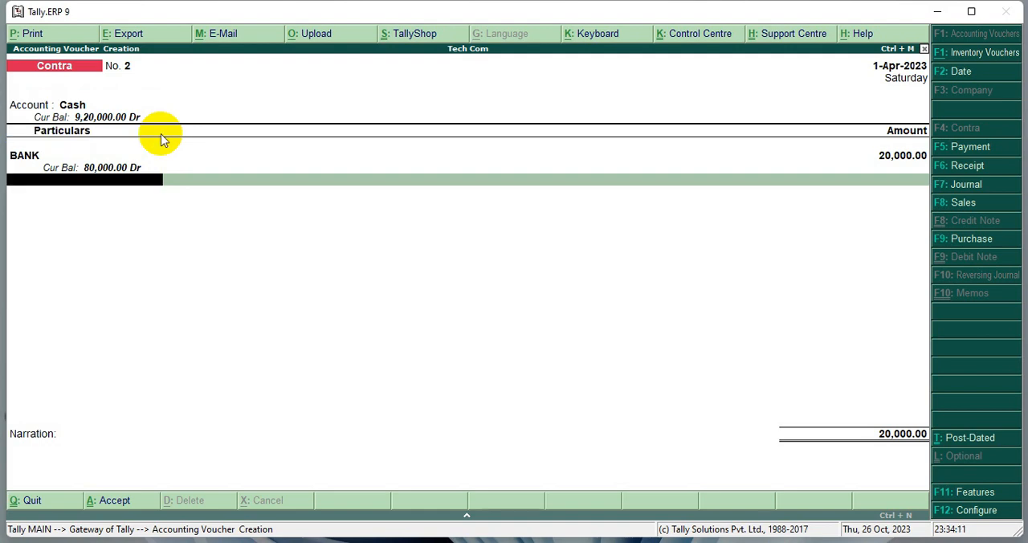
{"action": "key", "text": "Return"}
{"action": "key", "text": "Return"}
{"action": "key", "text": "Return"}
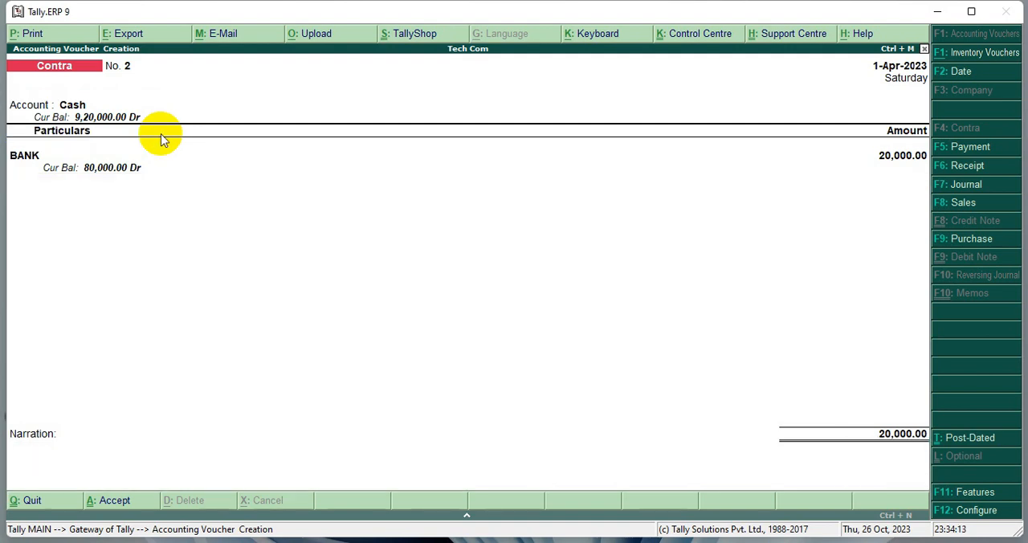